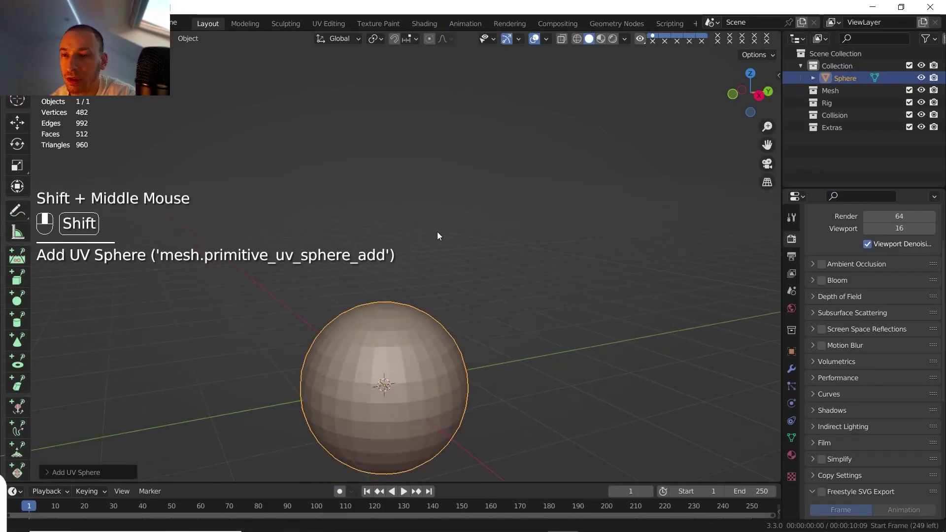
Step: Raise the sphere along the Z axis until it sits above the grid floor, and save the file
{"action": "key", "text": "g"}
{"action": "key", "text": "z"}
{"action": "left_click", "coordinate": [492, 72]}
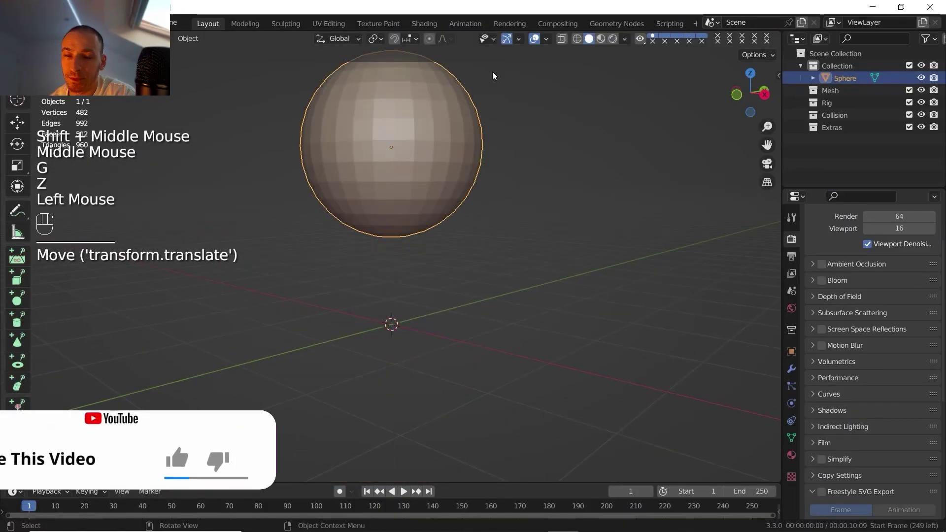
{"action": "middle_click_drag", "start_coordinate": [493, 72], "coordinate": [487, 259], "text": "shift"}
{"action": "middle_click_drag", "start_coordinate": [487, 260], "coordinate": [502, 254]}
{"action": "middle_click_drag", "start_coordinate": [502, 255], "coordinate": [484, 226], "text": "shift"}
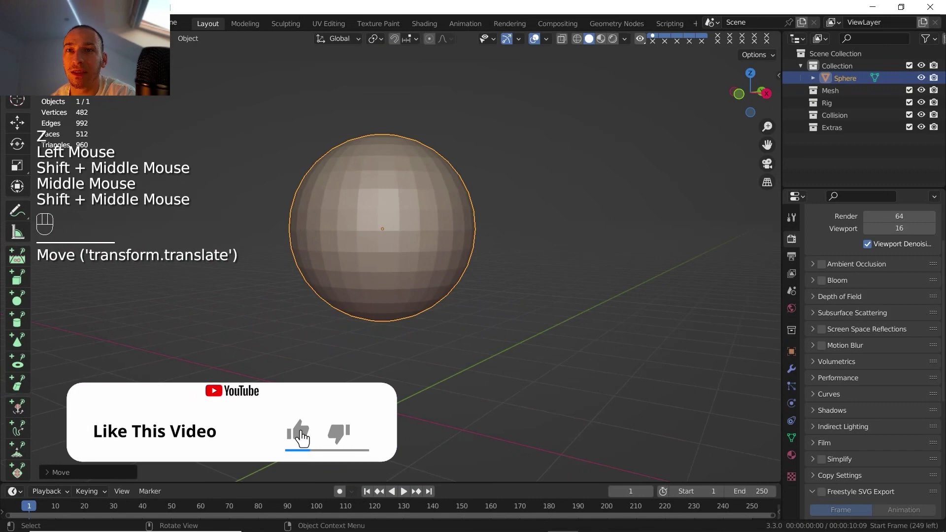
{"action": "left_click", "coordinate": [27, 23]}
{"action": "left_click", "coordinate": [59, 135]}
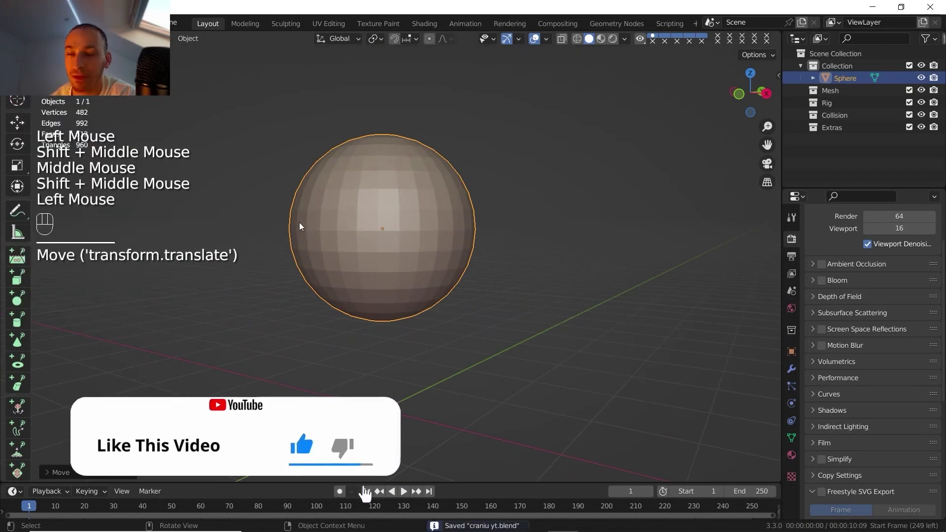
Step: Move the sphere slightly further up along the Z axis
{"action": "key", "text": "g"}
{"action": "key", "text": "z"}
{"action": "left_click", "coordinate": [311, 189]}
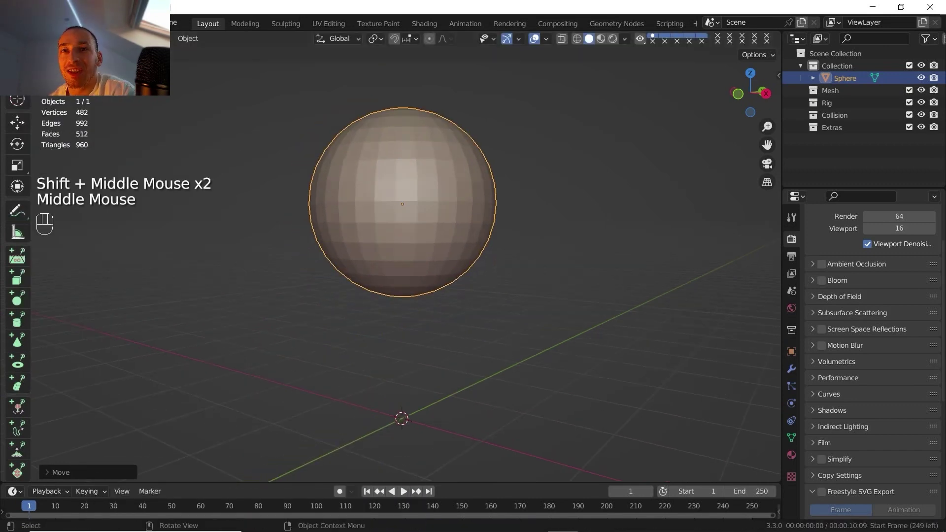
Step: Switch the sphere from Object Mode to Sculpt Mode
{"action": "left_click", "coordinate": [65, 39]}
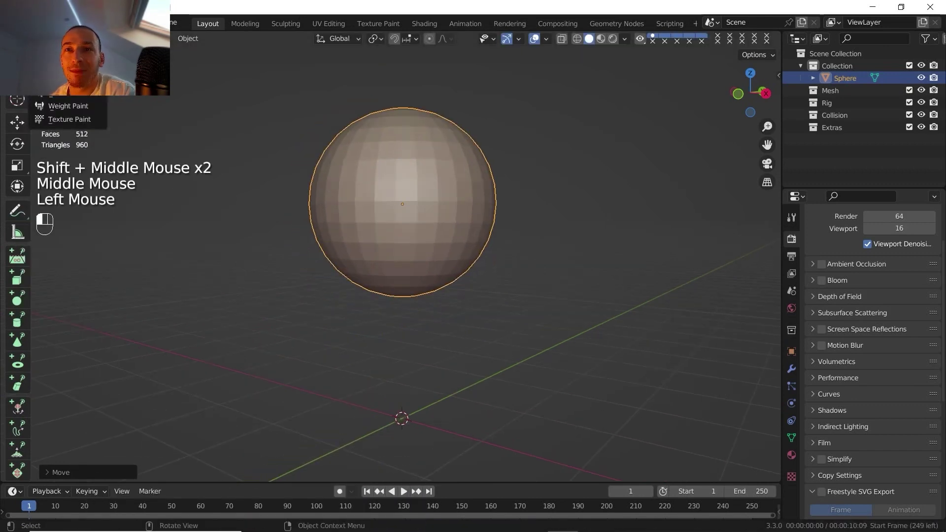
{"action": "left_click", "coordinate": [67, 80]}
{"action": "middle_click_drag", "start_coordinate": [377, 193], "coordinate": [382, 221], "text": "shift"}
{"action": "middle_click_drag", "start_coordinate": [382, 220], "coordinate": [400, 217]}
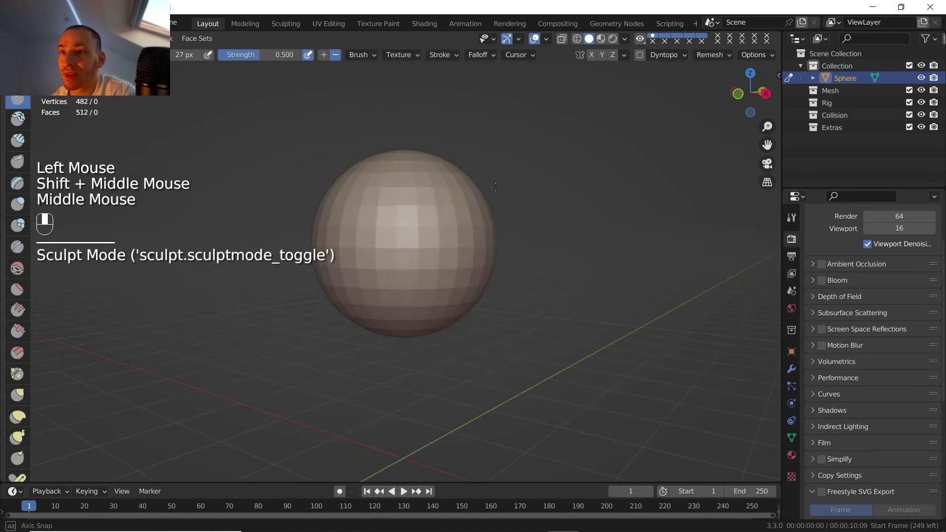
{"action": "middle_click_drag", "start_coordinate": [505, 170], "coordinate": [513, 158], "text": "shift"}
{"action": "scroll", "coordinate": [512, 157], "scroll_direction": "down", "scroll_amount": 1}
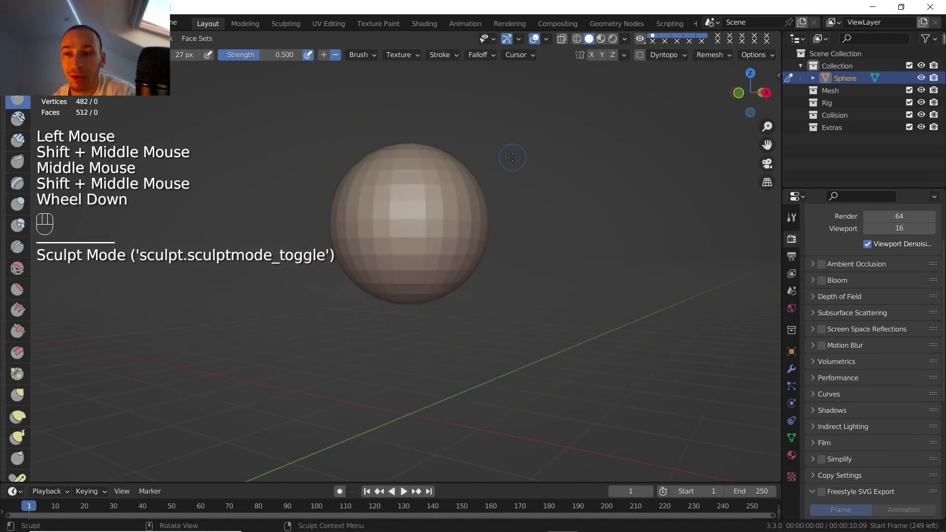
Step: Enable X-axis mirror symmetry for sculpting and undo the test stroke on the sphere
{"action": "left_click", "coordinate": [594, 55]}
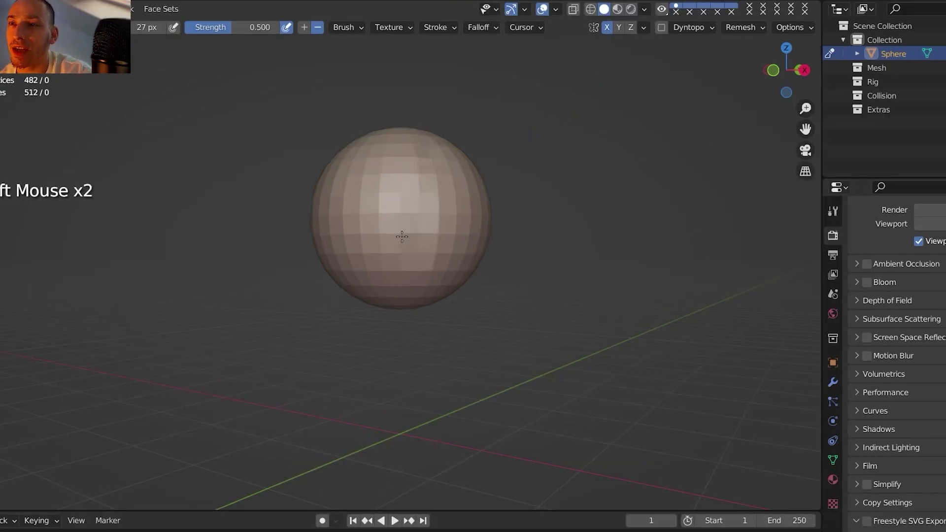
{"action": "mouse_move", "coordinate": [401, 198]}
{"action": "middle_mouse_down"}
{"action": "mouse_move", "coordinate": [308, 193]}
{"action": "mouse_move", "coordinate": [244, 208]}
{"action": "middle_mouse_up"}
{"action": "key", "text": "ctrl+z"}
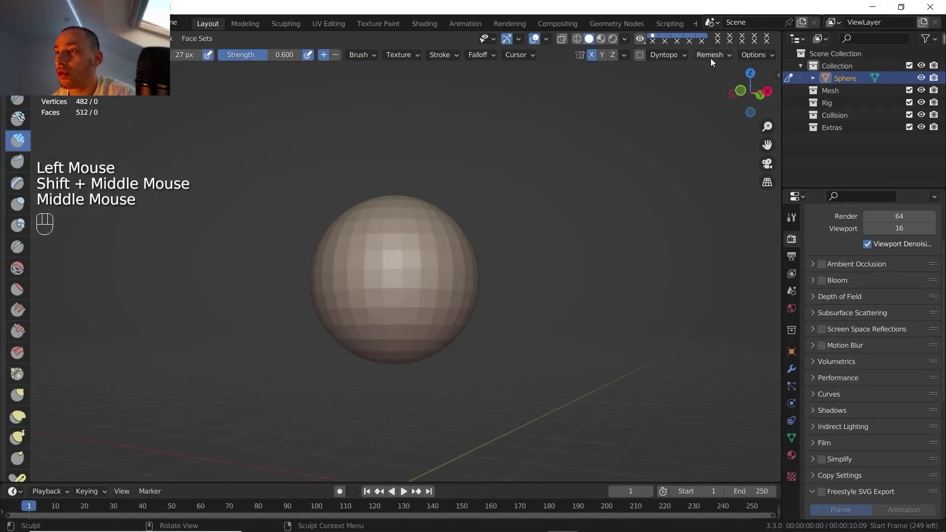
Step: Remesh the sphere with a voxel size of 0.0915 m and save the file
{"action": "left_click", "coordinate": [711, 56]}
{"action": "left_click", "coordinate": [741, 79]}
{"action": "left_click_drag", "start_coordinate": [741, 79], "coordinate": [732, 79], "text": "shift"}
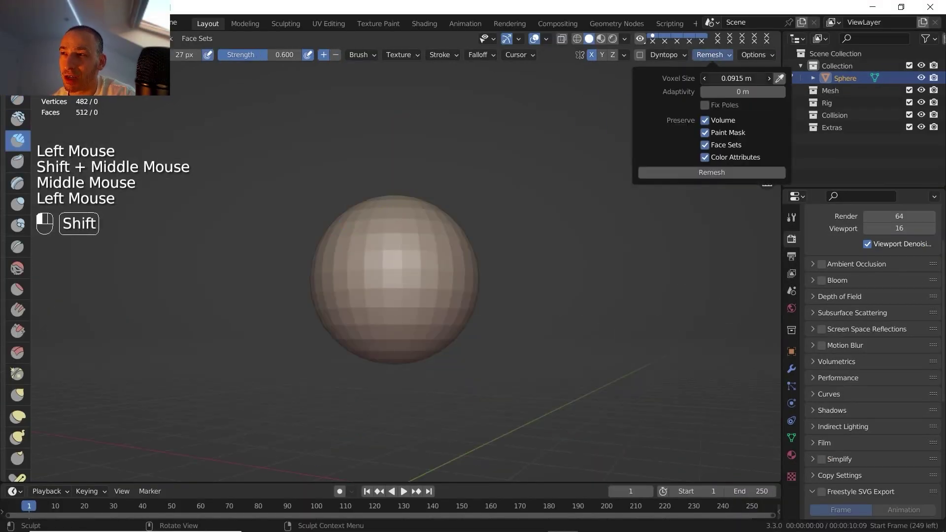
{"action": "left_click", "coordinate": [712, 171]}
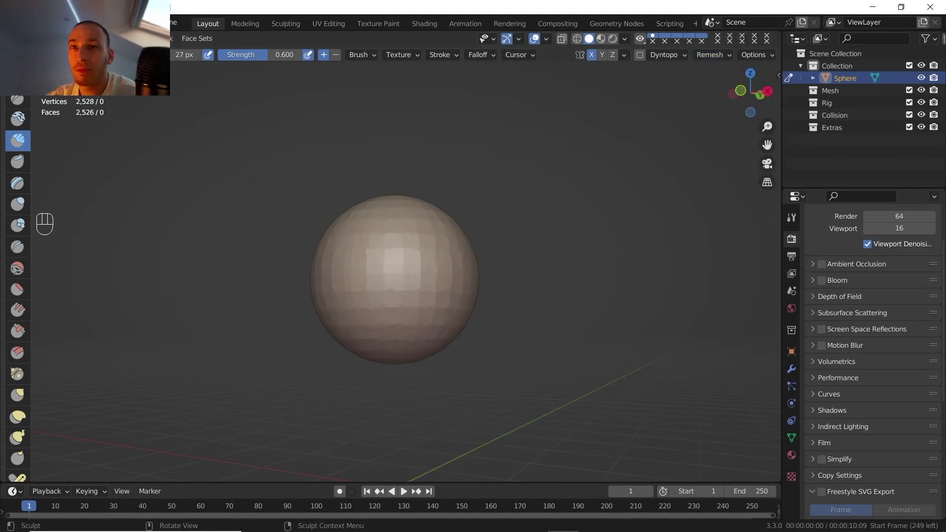
{"action": "left_click", "coordinate": [27, 22]}
{"action": "left_click", "coordinate": [67, 137]}
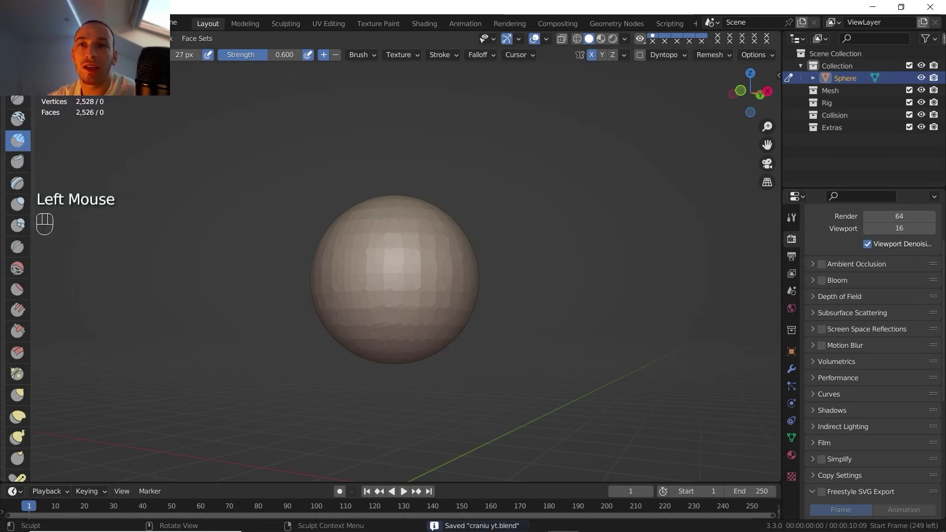
Step: Enlarge the Grab brush to 147 px and, in front view, pull the sphere's underside down and outward into a jaw
{"action": "left_click", "coordinate": [544, 40]}
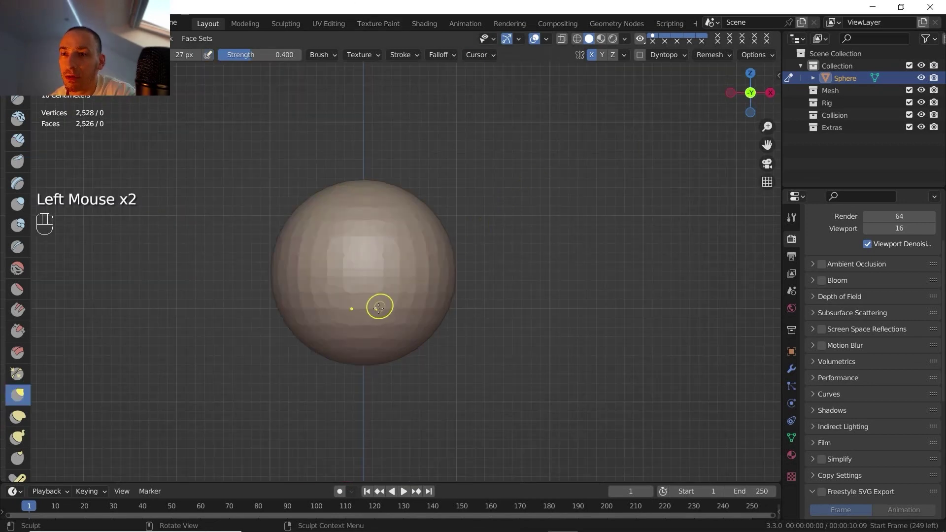
{"action": "scroll", "coordinate": [379, 308], "scroll_direction": "down", "scroll_amount": 2}
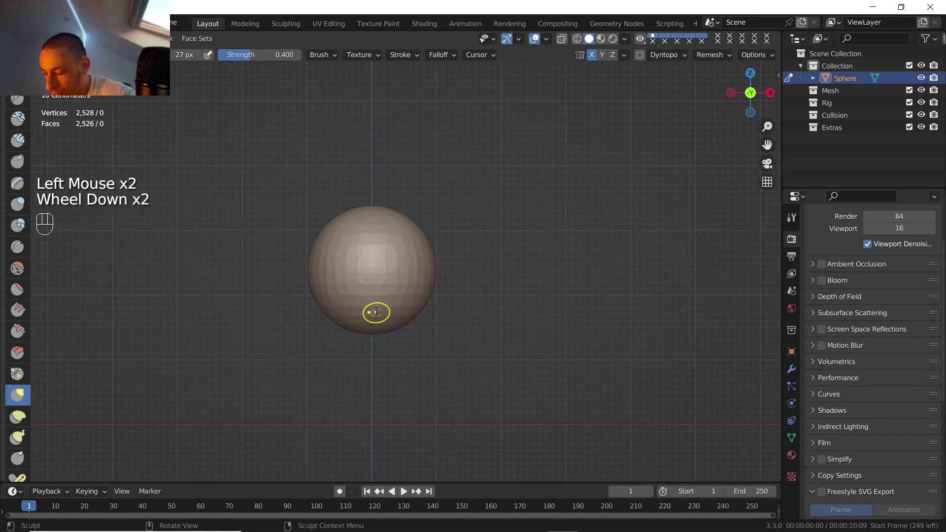
{"action": "key", "text": "f"}
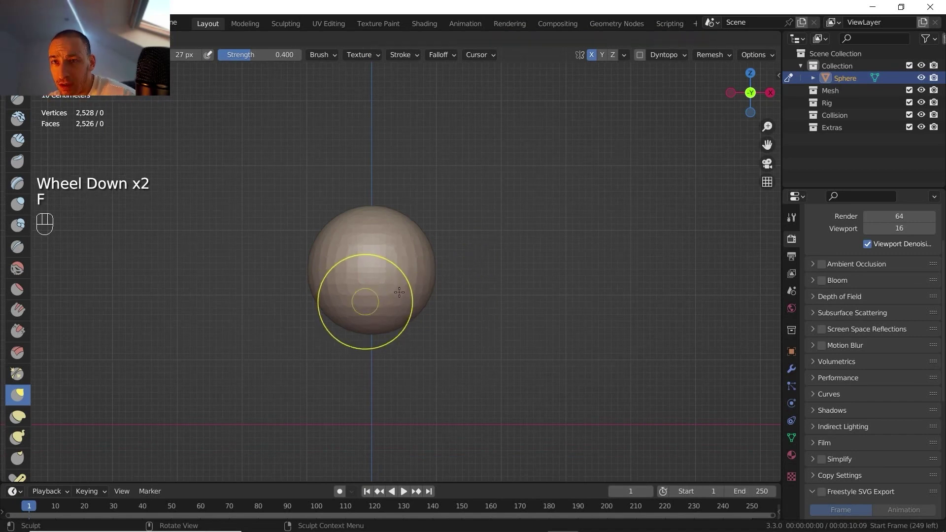
{"action": "key", "text": "f"}
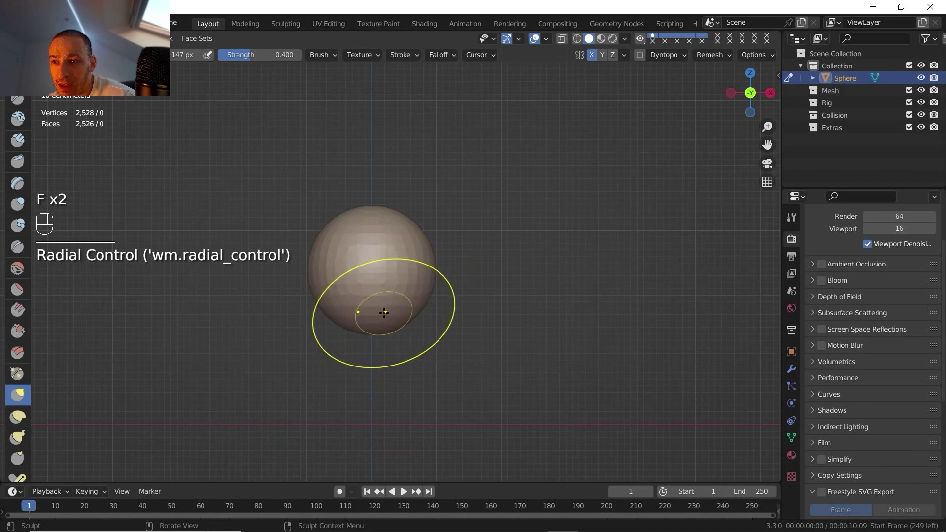
{"action": "left_click_drag", "start_coordinate": [386, 314], "coordinate": [437, 470]}
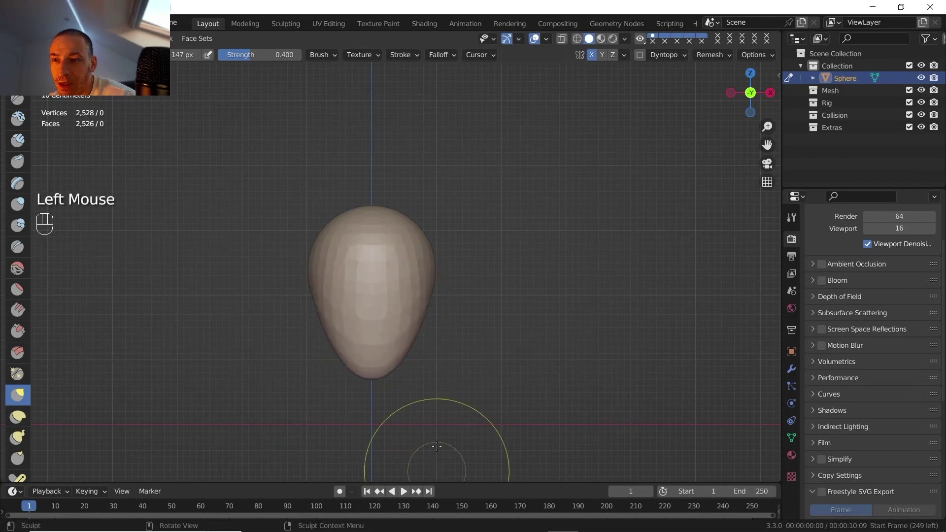
{"action": "left_click_drag", "start_coordinate": [400, 363], "coordinate": [432, 383]}
Step: In side view, grab the chin and front of the face forward to build an even facial profile
{"action": "left_click", "coordinate": [770, 93]}
{"action": "scroll", "coordinate": [484, 280], "scroll_direction": "up", "scroll_amount": 1}
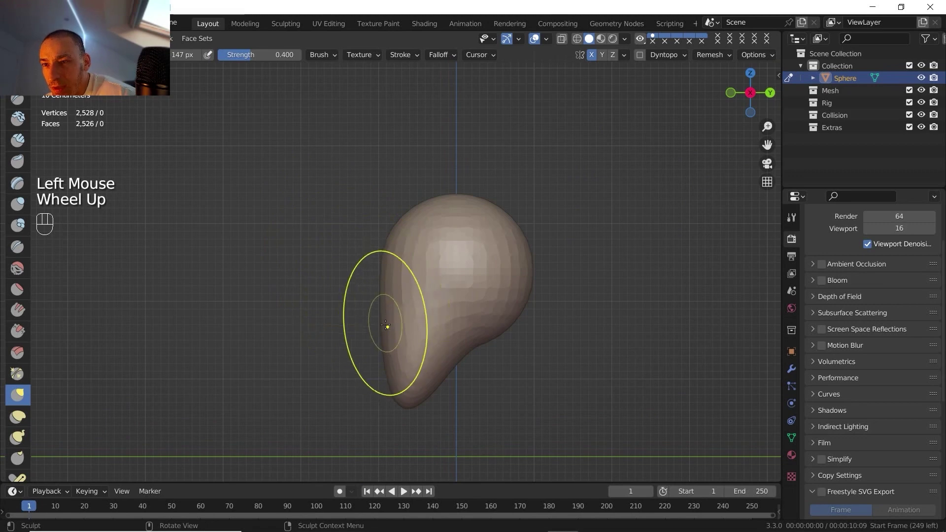
{"action": "left_click_drag", "start_coordinate": [404, 400], "coordinate": [357, 400]}
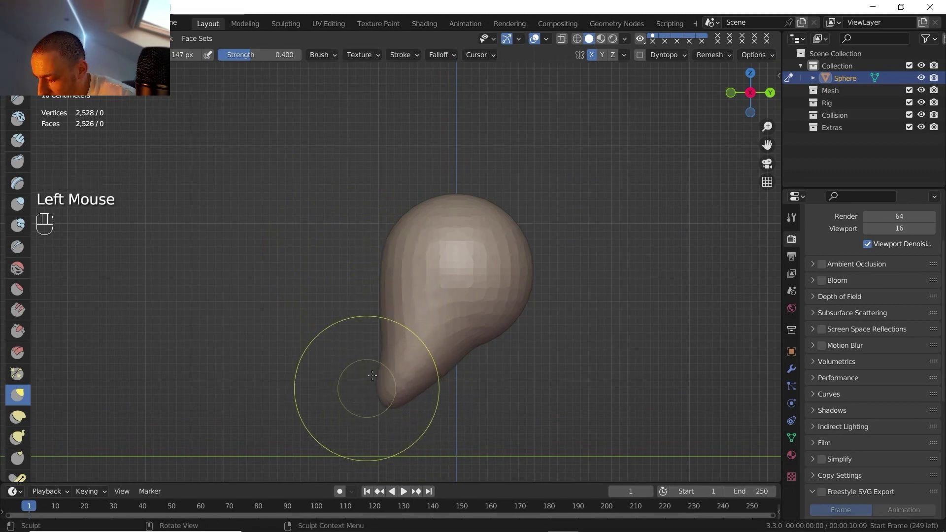
{"action": "left_click_drag", "start_coordinate": [389, 372], "coordinate": [382, 374]}
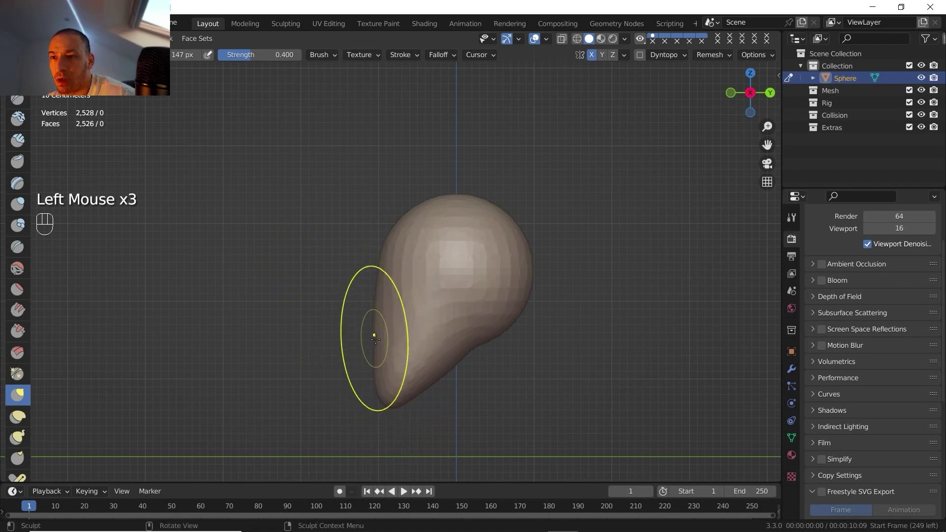
{"action": "left_click_drag", "start_coordinate": [376, 340], "coordinate": [373, 342]}
{"action": "left_click_drag", "start_coordinate": [385, 280], "coordinate": [381, 279]}
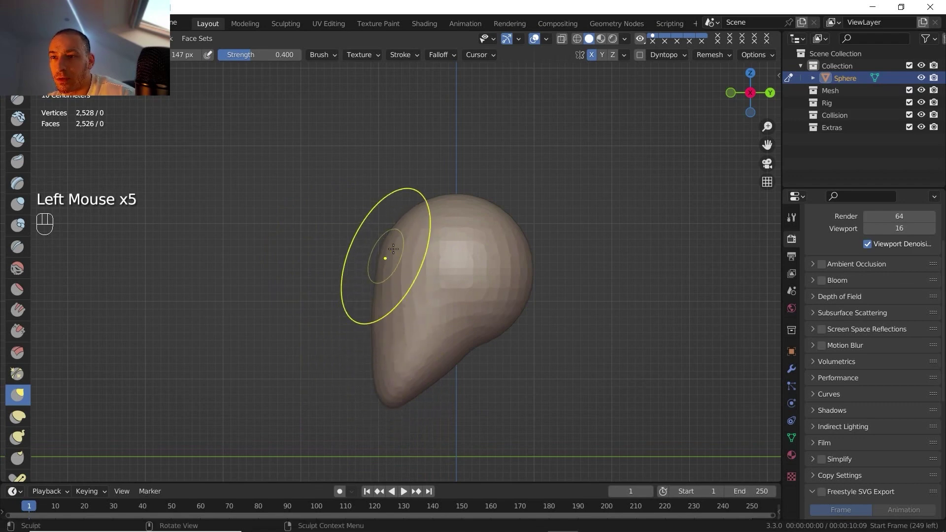
Step: Adjust the rear of the jaw with the Grab brush, lower the crown slightly, and pull the lower back of the skull outward
{"action": "left_click_drag", "start_coordinate": [407, 369], "coordinate": [438, 372]}
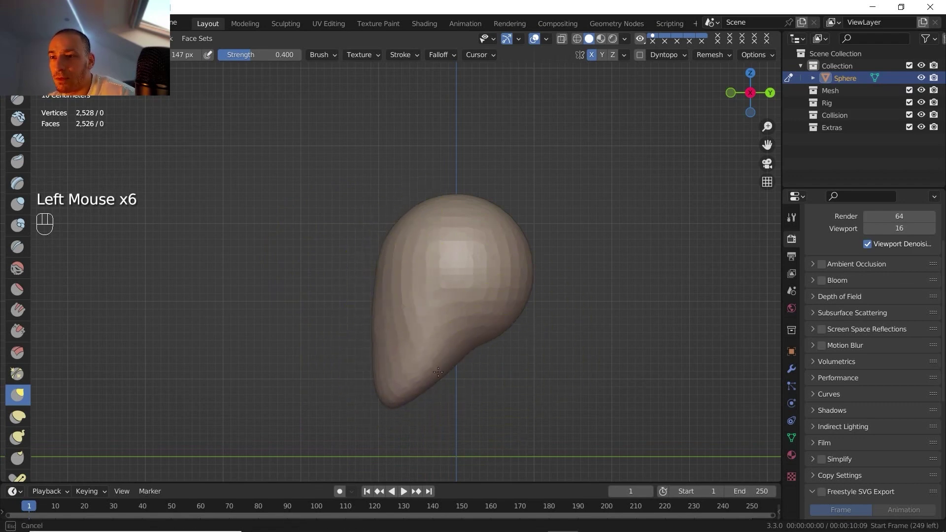
{"action": "left_click_drag", "start_coordinate": [444, 312], "coordinate": [448, 314]}
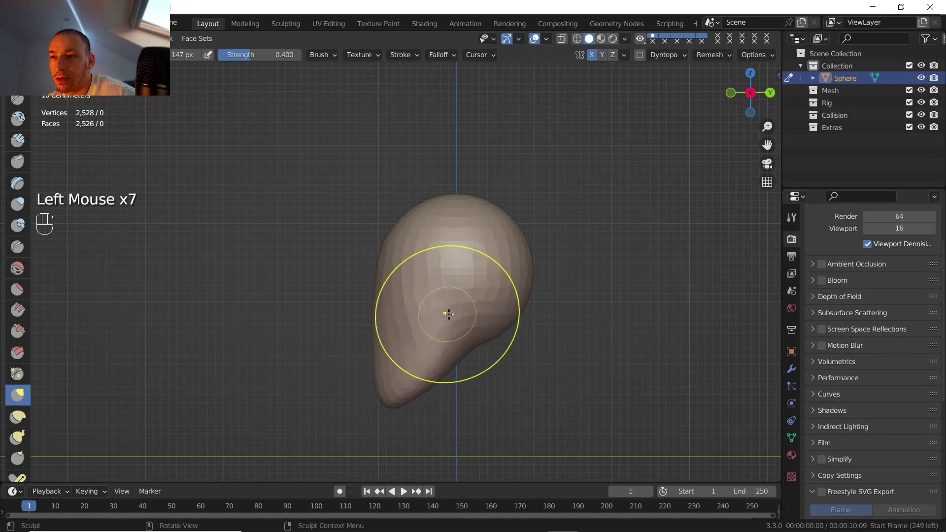
{"action": "left_click_drag", "start_coordinate": [458, 366], "coordinate": [457, 361]}
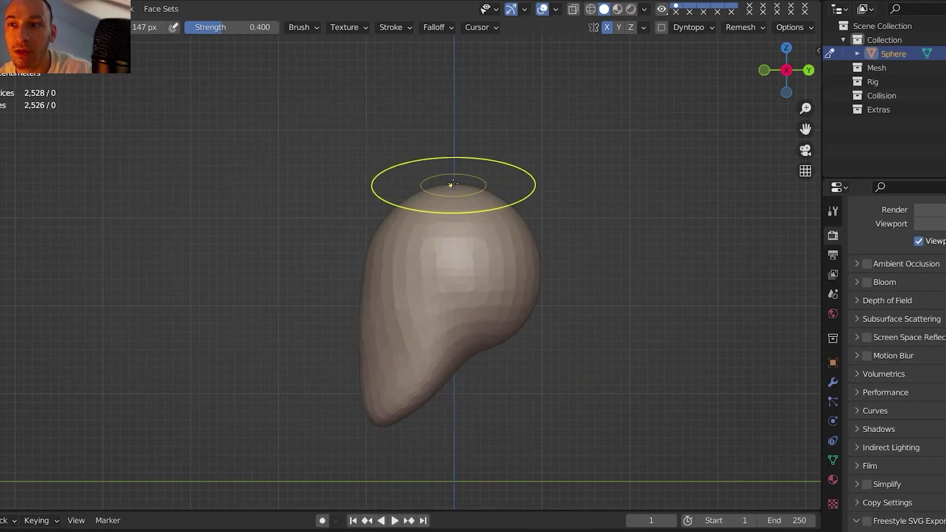
{"action": "left_click_drag", "start_coordinate": [452, 186], "coordinate": [454, 193]}
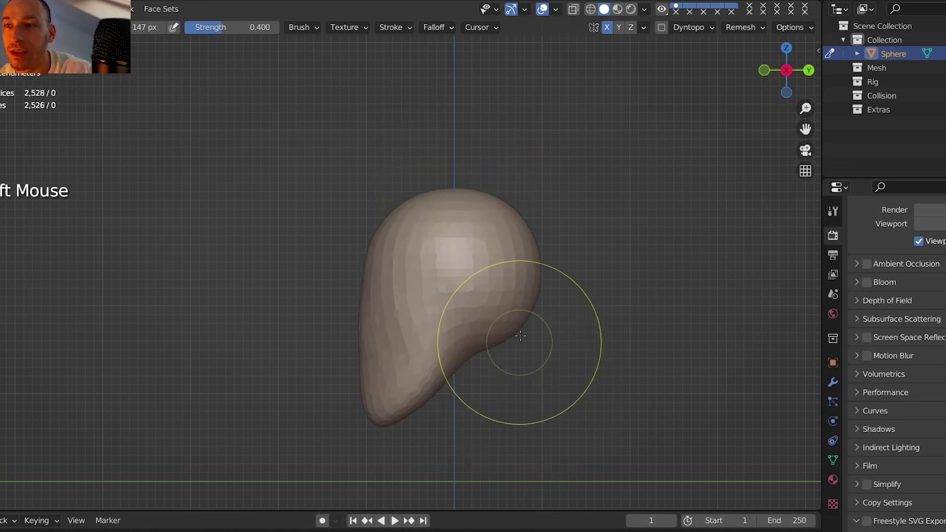
{"action": "left_click_drag", "start_coordinate": [519, 323], "coordinate": [546, 356]}
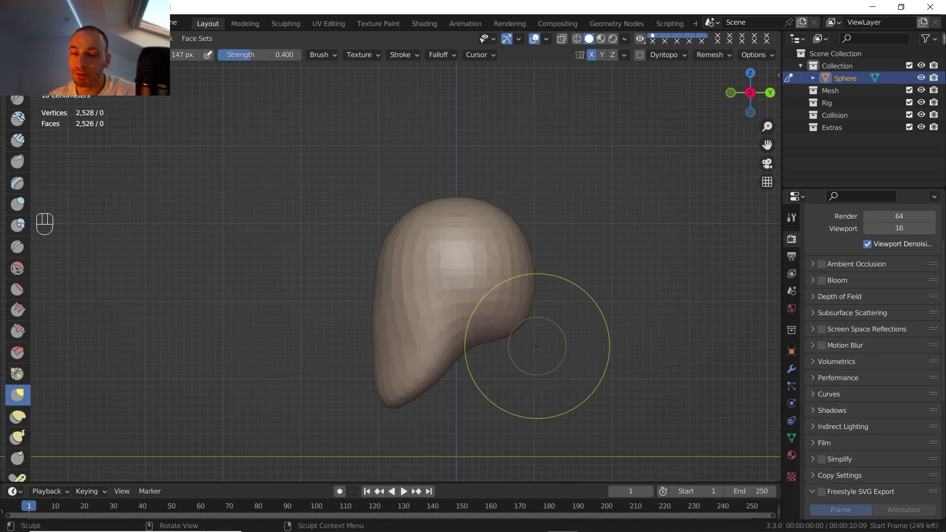
Step: Inspect the roughed-out head shape from several three-quarter angles
{"action": "scroll", "coordinate": [479, 281], "scroll_direction": "up", "scroll_amount": 1}
{"action": "middle_click_drag", "start_coordinate": [479, 281], "coordinate": [439, 272], "text": "shift"}
{"action": "scroll", "coordinate": [449, 280], "scroll_direction": "up", "scroll_amount": 2}
{"action": "middle_click_drag", "start_coordinate": [439, 272], "coordinate": [465, 271]}
{"action": "scroll", "coordinate": [380, 196], "scroll_direction": "down", "scroll_amount": 2}
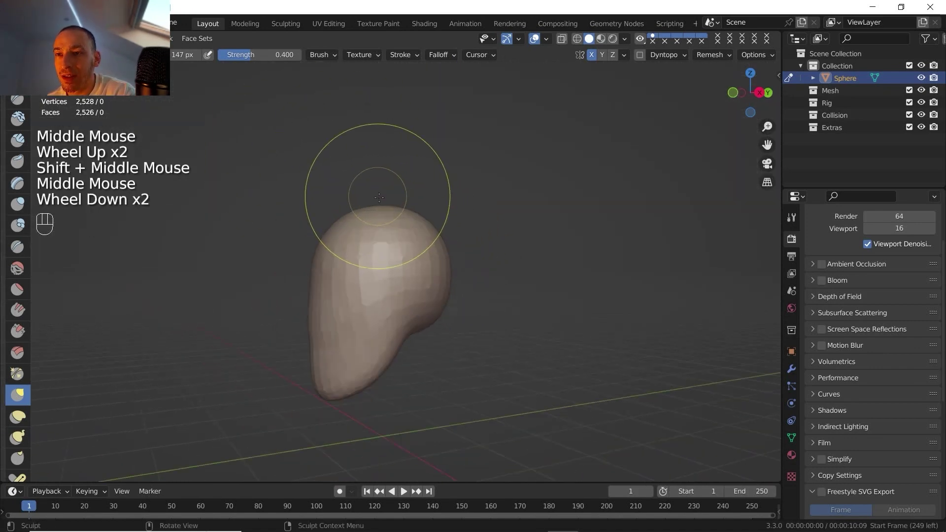
{"action": "middle_click_drag", "start_coordinate": [379, 197], "coordinate": [391, 214]}
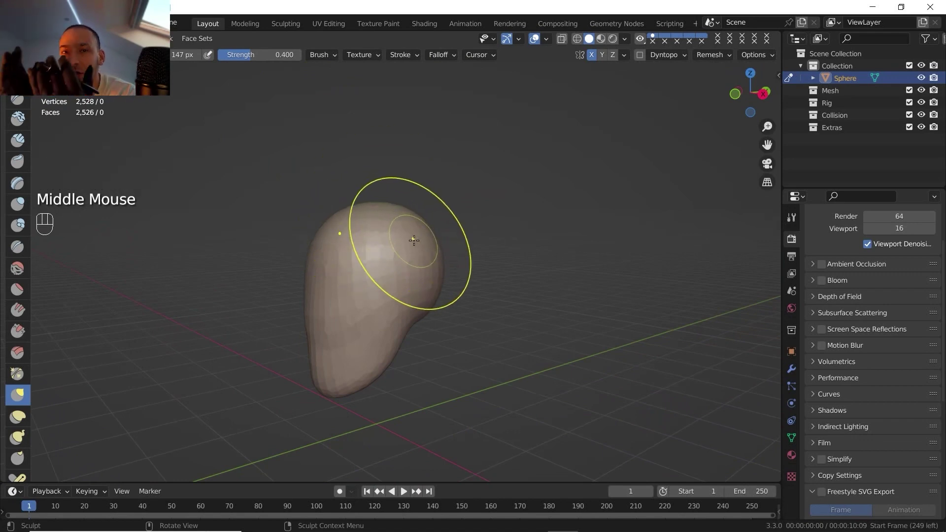
{"action": "middle_click_drag", "start_coordinate": [450, 226], "coordinate": [419, 215]}
{"action": "middle_click_drag", "start_coordinate": [446, 309], "coordinate": [467, 315]}
{"action": "scroll", "coordinate": [471, 296], "scroll_direction": "up", "scroll_amount": 2}
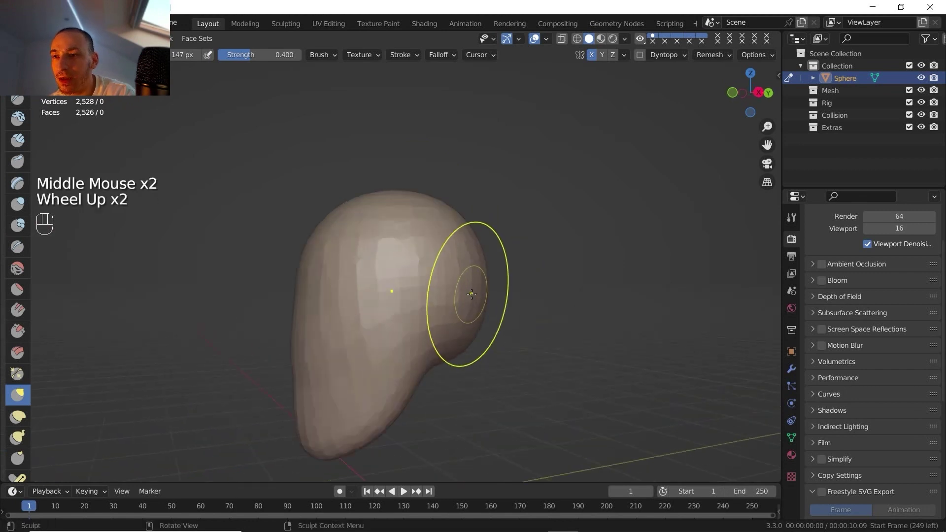
Step: Flatten the sides of the skull with the Scrape brush at 0.700 strength
{"action": "left_click", "coordinate": [18, 332]}
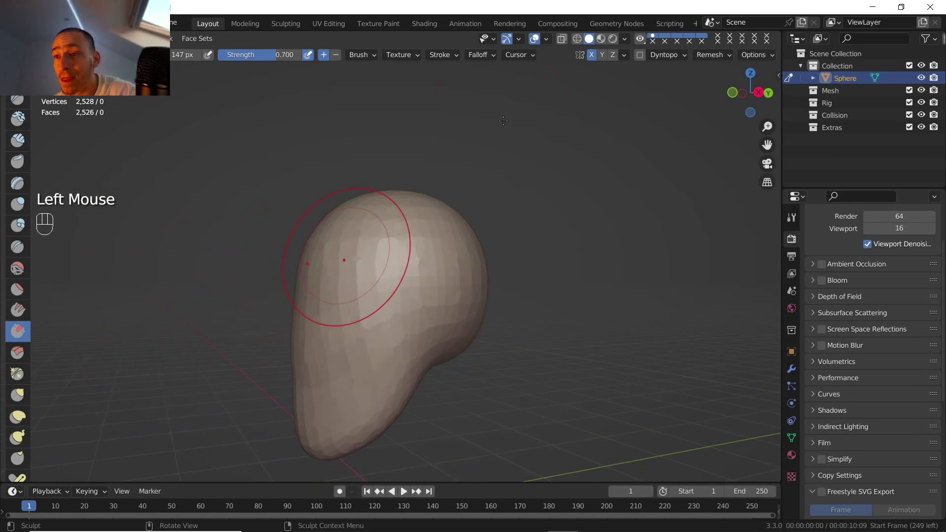
{"action": "left_click_drag", "start_coordinate": [438, 274], "coordinate": [468, 273]}
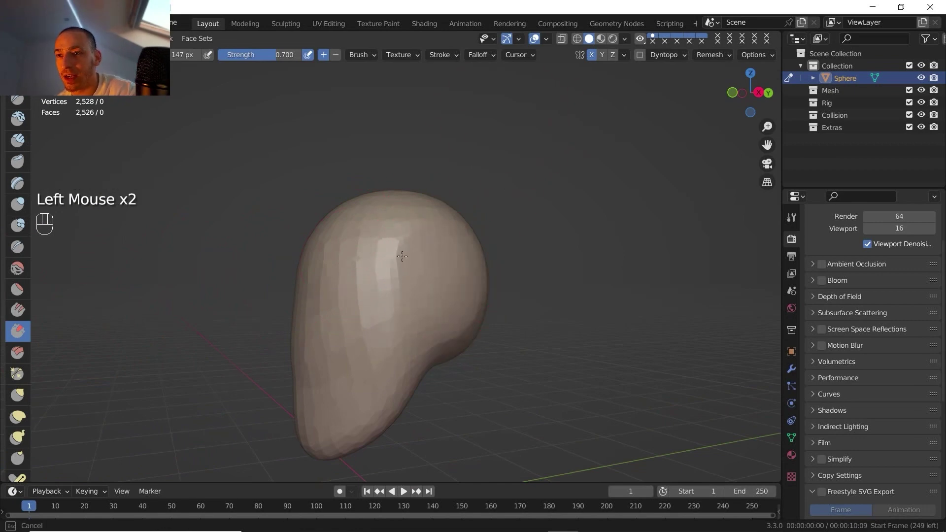
{"action": "left_click_drag", "start_coordinate": [402, 256], "coordinate": [453, 302]}
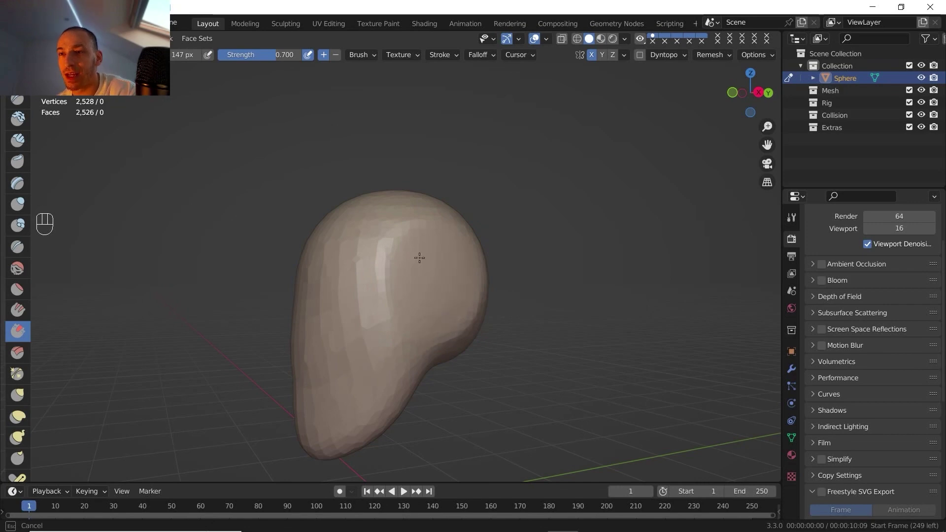
Step: Examine the flattened sides of the skull from around the model and in front view
{"action": "scroll", "coordinate": [434, 277], "scroll_direction": "down", "scroll_amount": 2}
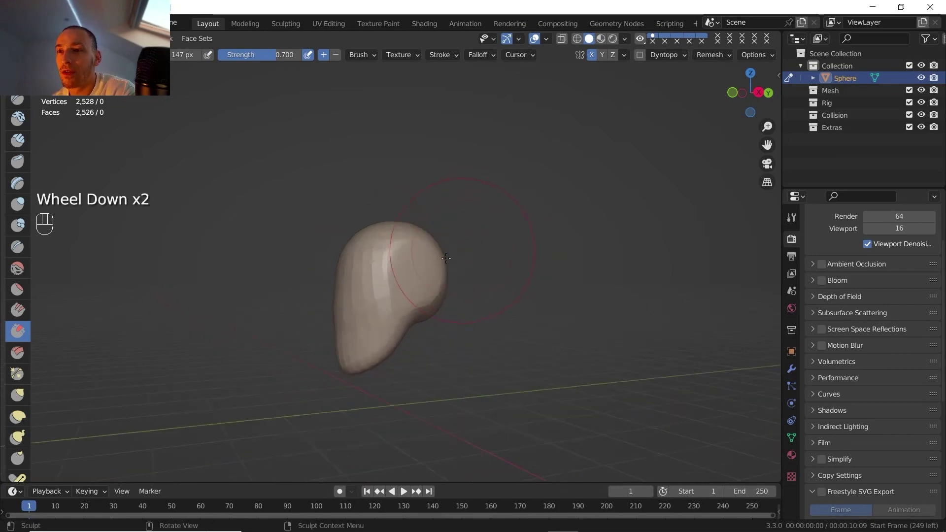
{"action": "middle_click_drag", "start_coordinate": [450, 266], "coordinate": [463, 252]}
{"action": "middle_click_drag", "start_coordinate": [464, 252], "coordinate": [424, 227], "text": "shift"}
{"action": "middle_click_drag", "start_coordinate": [424, 227], "coordinate": [520, 237]}
{"action": "scroll", "coordinate": [436, 237], "scroll_direction": "up", "scroll_amount": 1}
{"action": "middle_click_drag", "start_coordinate": [520, 237], "coordinate": [571, 242], "text": "shift"}
{"action": "middle_click_drag", "start_coordinate": [571, 241], "coordinate": [591, 231]}
{"action": "left_click", "coordinate": [750, 94]}
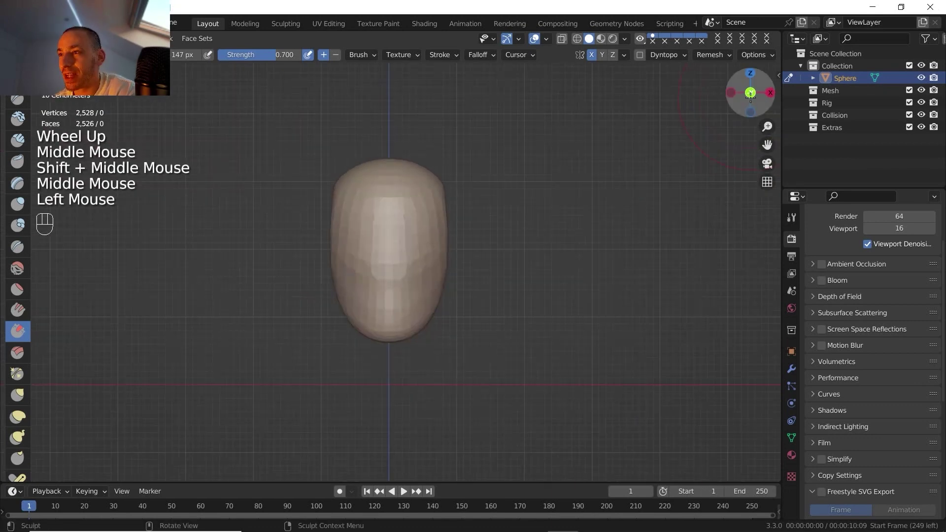
{"action": "scroll", "coordinate": [612, 155], "scroll_direction": "up", "scroll_amount": 2}
{"action": "middle_click_drag", "start_coordinate": [612, 155], "coordinate": [590, 160], "text": "shift"}
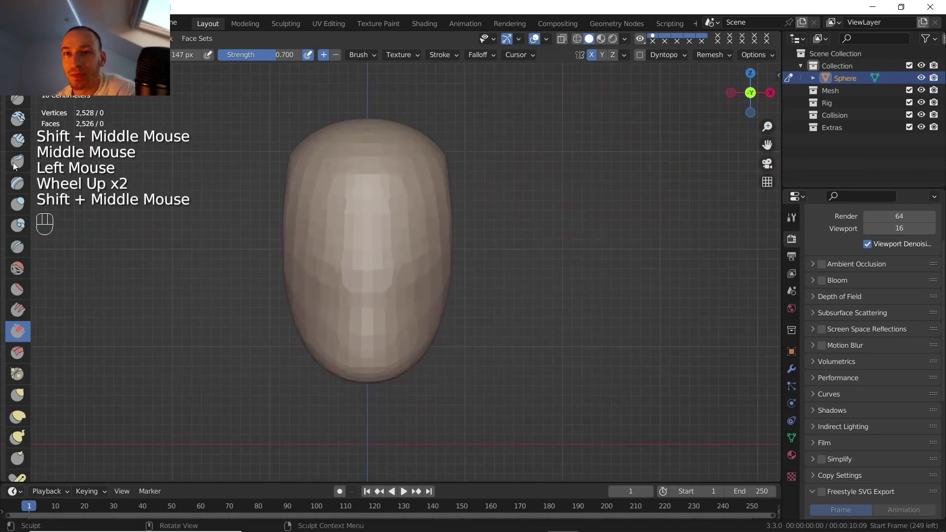
Step: Widen the jaw and fill out the sides of the head with the Grab brush at 147 px in front view
{"action": "left_click", "coordinate": [17, 397]}
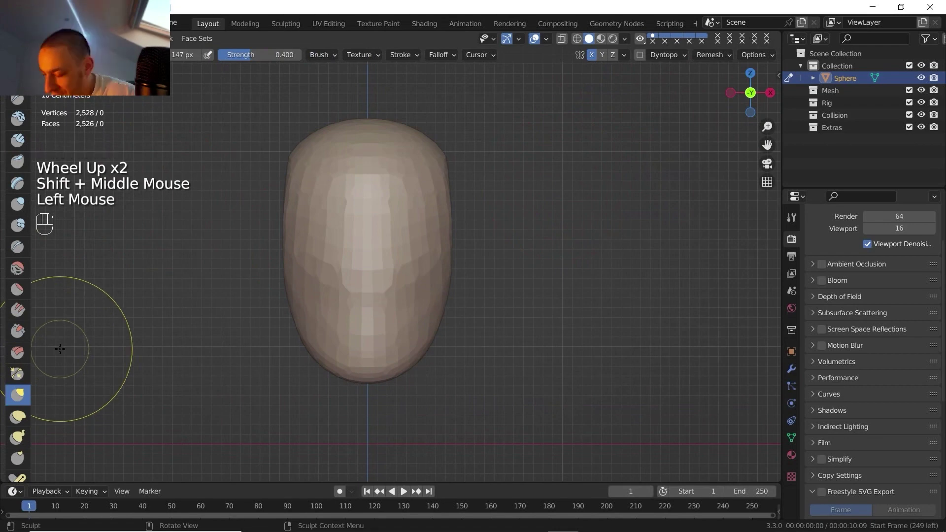
{"action": "left_click_drag", "start_coordinate": [406, 366], "coordinate": [433, 369]}
{"action": "left_click_drag", "start_coordinate": [451, 268], "coordinate": [450, 268]}
{"action": "left_click_drag", "start_coordinate": [426, 364], "coordinate": [422, 360]}
{"action": "left_click_drag", "start_coordinate": [448, 180], "coordinate": [448, 164]}
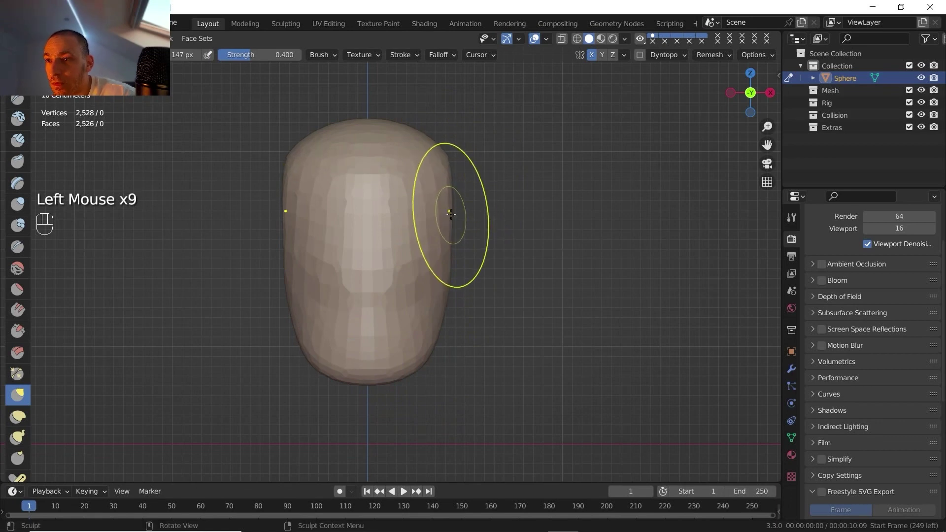
{"action": "left_click_drag", "start_coordinate": [451, 213], "coordinate": [456, 215]}
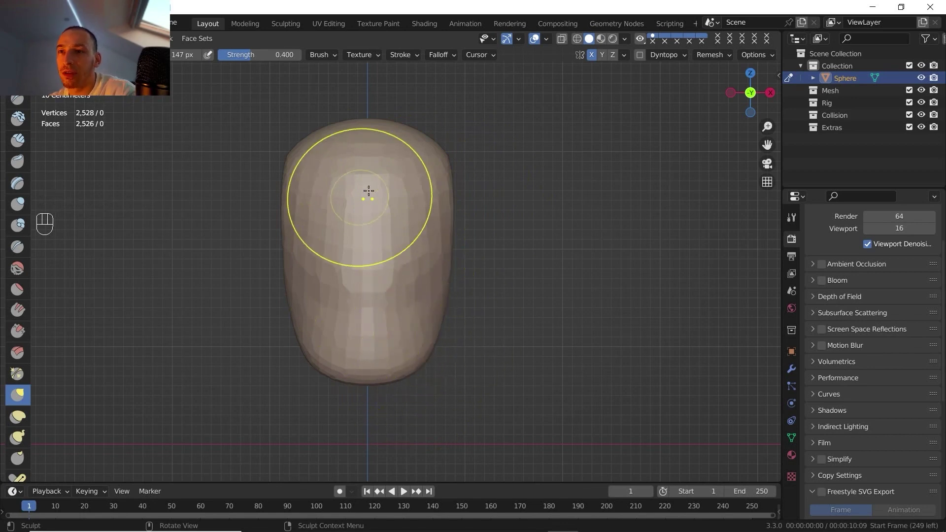
Step: Widen the back of the skull and pull its front corners inward in top view, using the Grab brush at 222 px
{"action": "left_click", "coordinate": [751, 73]}
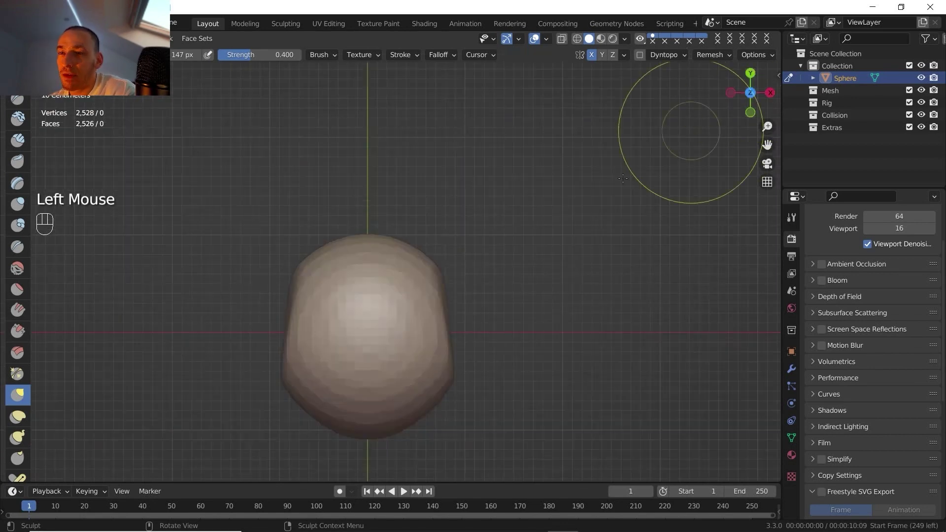
{"action": "middle_click_drag", "start_coordinate": [498, 301], "coordinate": [495, 235], "text": "shift"}
{"action": "mouse_move", "coordinate": [496, 235]}
{"action": "middle_mouse_down"}
{"action": "mouse_move", "coordinate": [495, 174]}
{"action": "mouse_move", "coordinate": [500, 232]}
{"action": "middle_mouse_up"}
{"action": "middle_click_drag", "start_coordinate": [500, 232], "coordinate": [524, 194]}
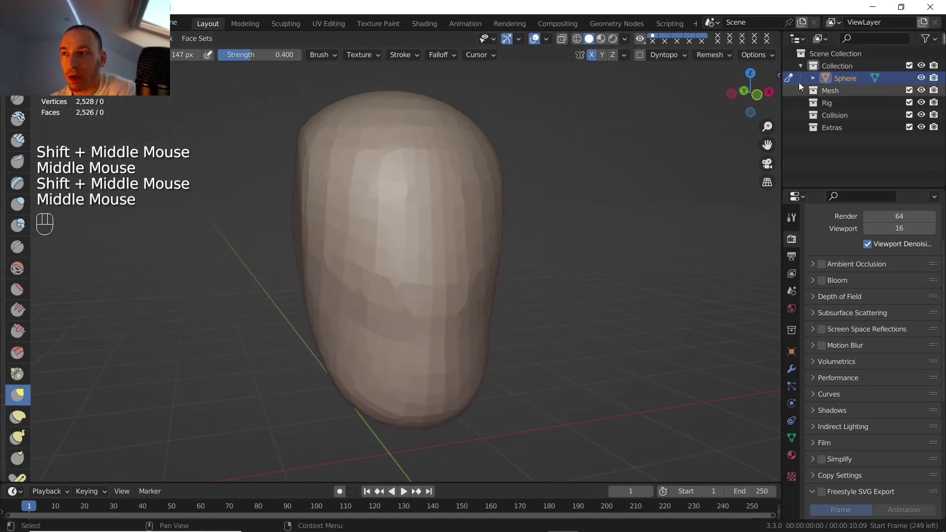
{"action": "left_click", "coordinate": [751, 74]}
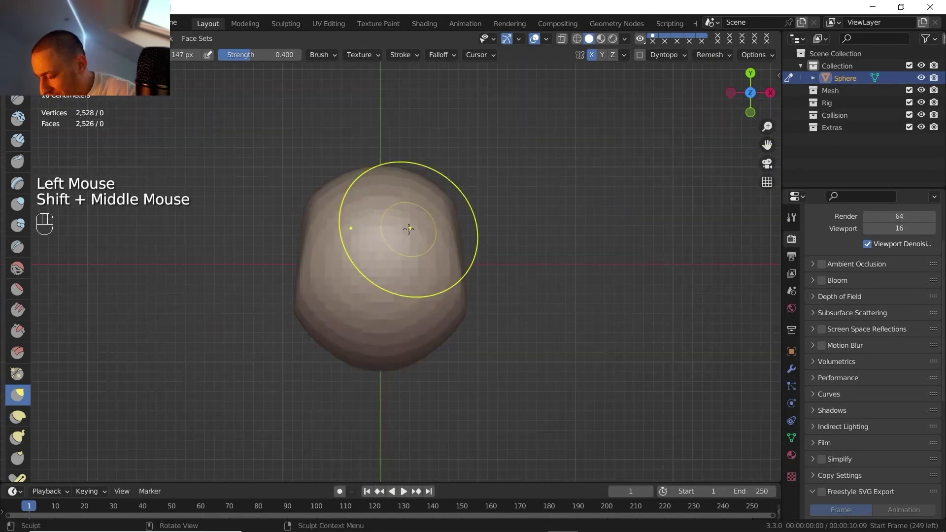
{"action": "key", "text": "f"}
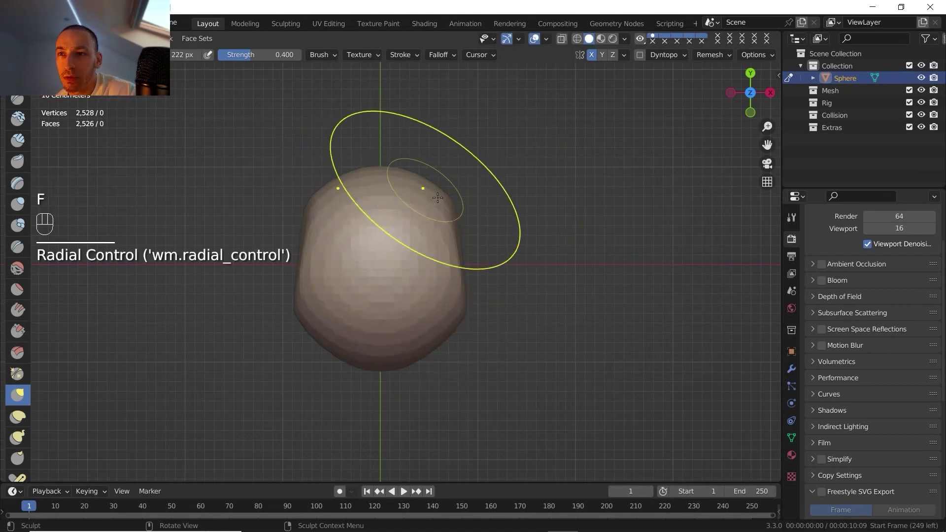
{"action": "left_click", "coordinate": [478, 214]}
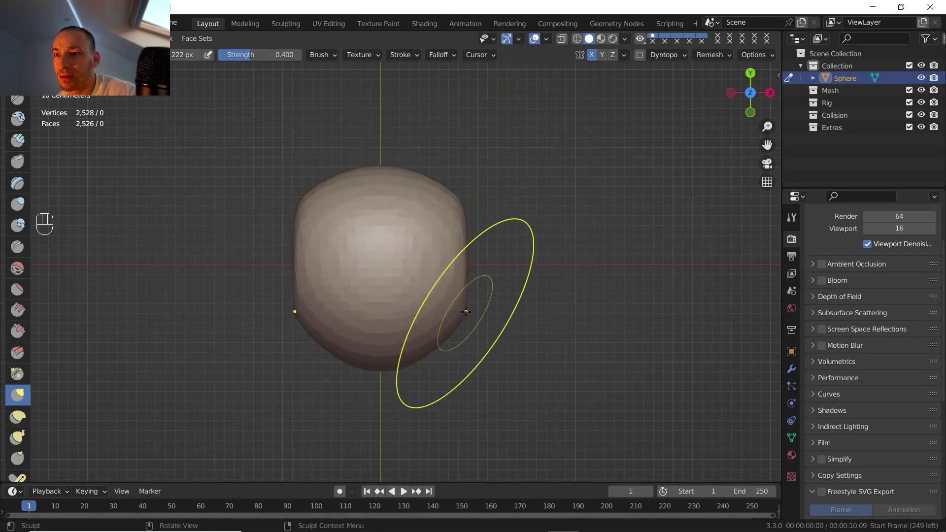
{"action": "mouse_move", "coordinate": [466, 311]}
{"action": "left_mouse_down"}
{"action": "mouse_move", "coordinate": [450, 316]}
{"action": "mouse_move", "coordinate": [458, 313]}
{"action": "left_mouse_up"}
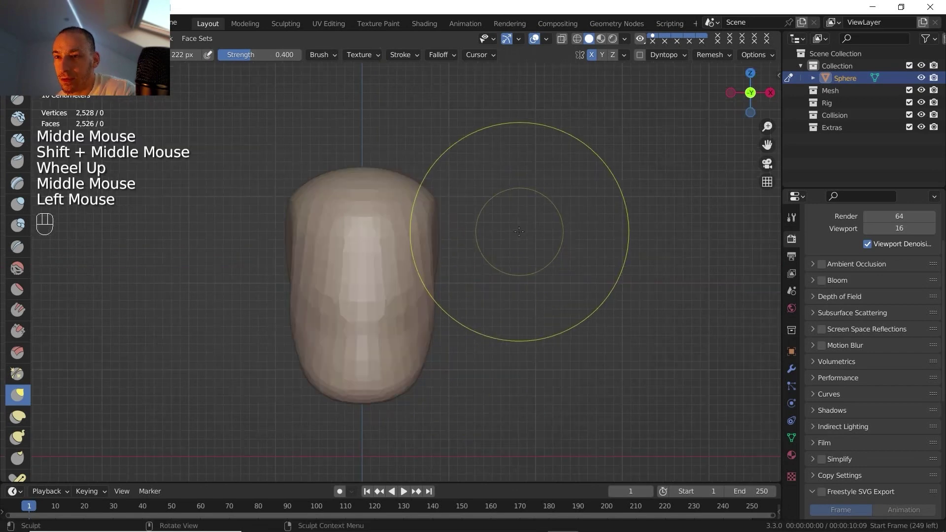
Step: Narrow the lower face and adjust the jaw corners with the Grab brush in front view, and voxel remesh the head
{"action": "scroll", "coordinate": [503, 233], "scroll_direction": "up", "scroll_amount": 1}
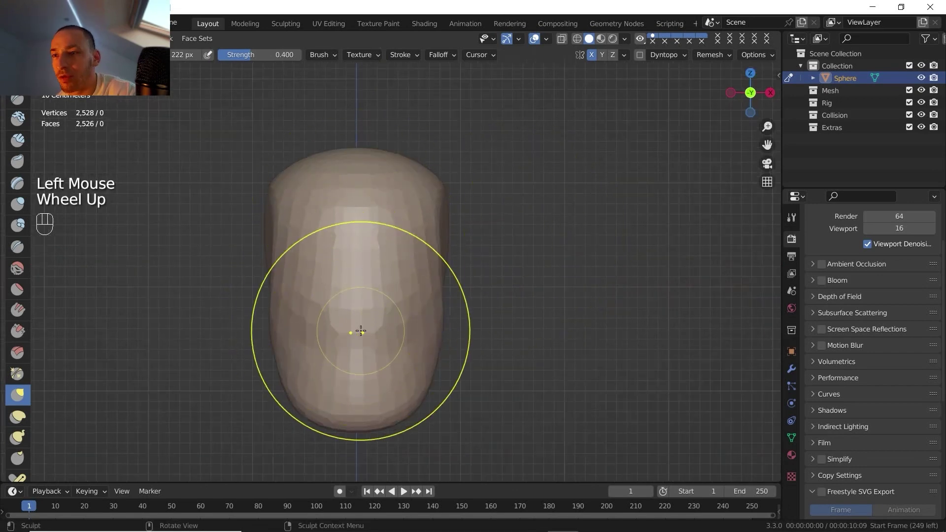
{"action": "left_click_drag", "start_coordinate": [447, 326], "coordinate": [439, 327]}
{"action": "left_click_drag", "start_coordinate": [418, 399], "coordinate": [417, 402]}
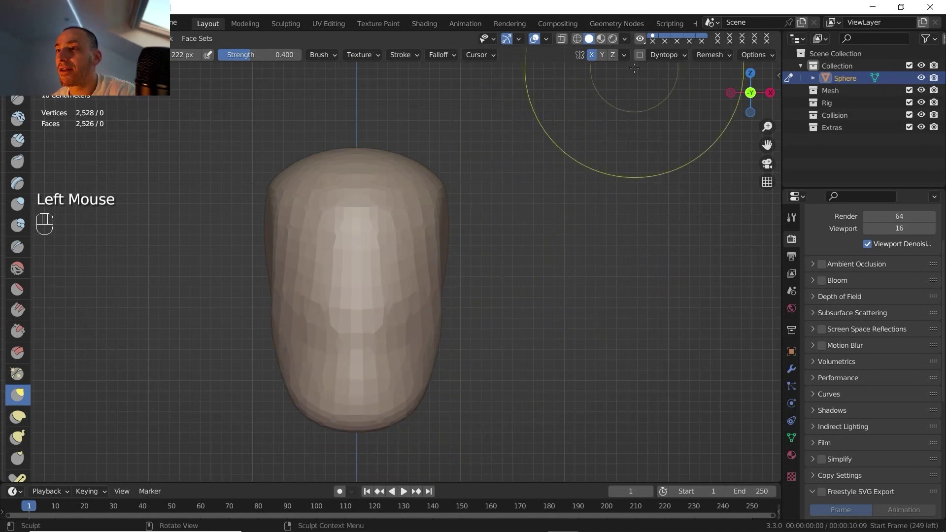
{"action": "left_click", "coordinate": [723, 59]}
{"action": "left_click", "coordinate": [712, 174]}
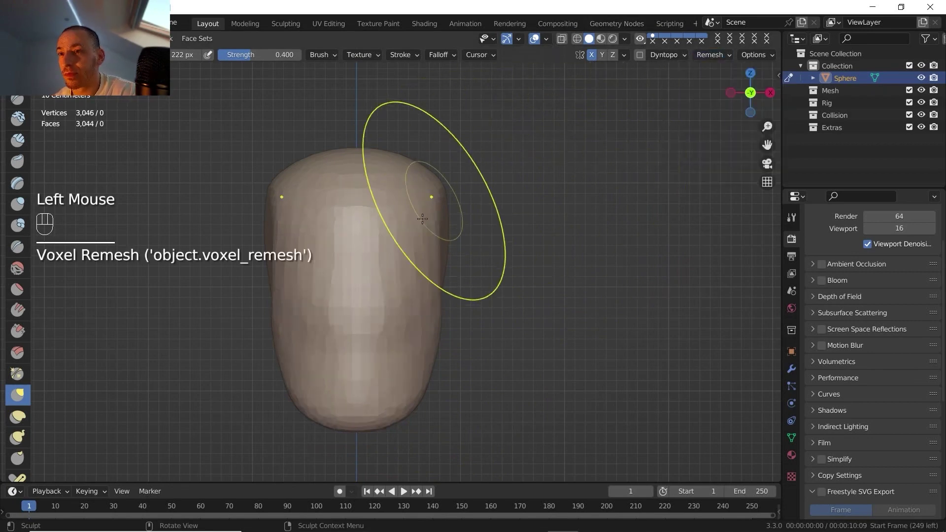
Step: Carve a hollow into the underside behind the jaw with subtractive Clay Strips strokes at 76 px and 0.600 strength
{"action": "middle_click_drag", "start_coordinate": [418, 217], "coordinate": [526, 256]}
{"action": "middle_click_drag", "start_coordinate": [526, 257], "coordinate": [557, 223], "text": "shift"}
{"action": "middle_click_drag", "start_coordinate": [557, 223], "coordinate": [558, 192], "text": "shift"}
{"action": "middle_click_drag", "start_coordinate": [517, 230], "coordinate": [537, 197]}
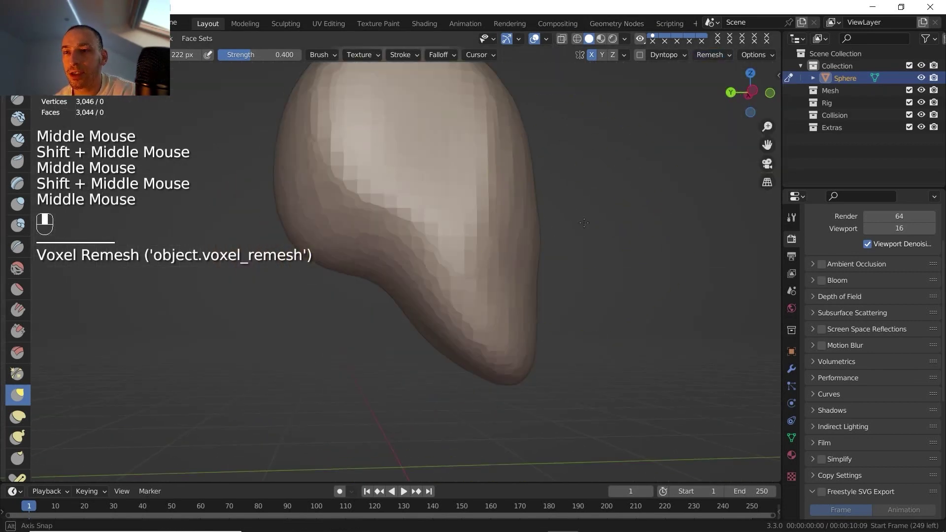
{"action": "middle_click_drag", "start_coordinate": [529, 260], "coordinate": [473, 112], "text": "shift"}
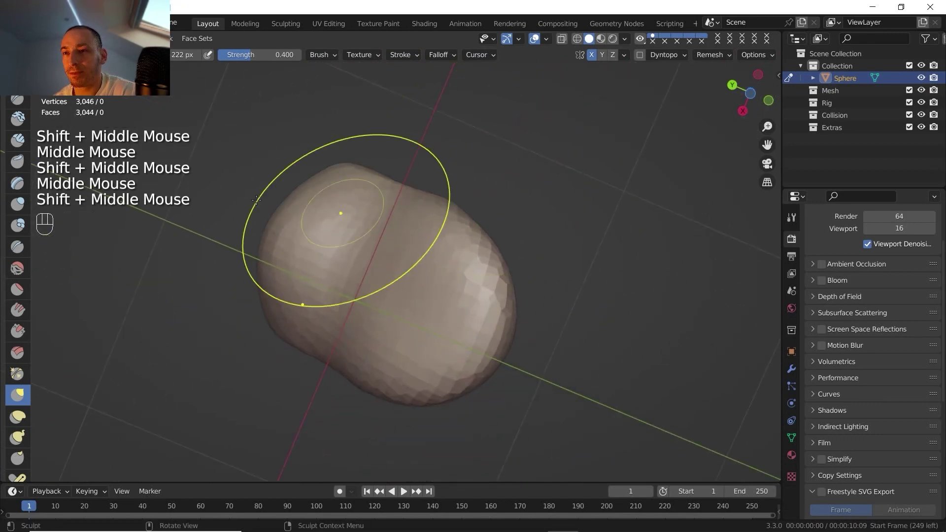
{"action": "left_click", "coordinate": [17, 142]}
{"action": "scroll", "coordinate": [324, 280], "scroll_direction": "up", "scroll_amount": 1}
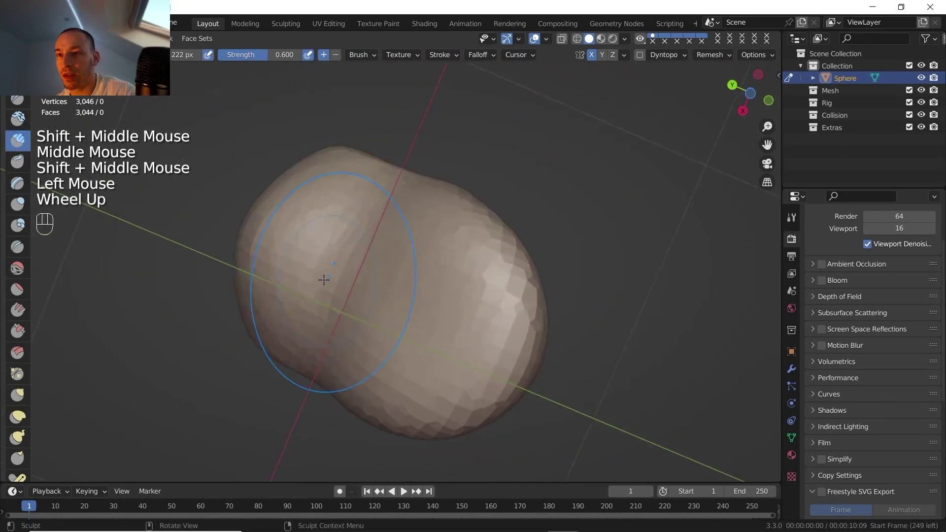
{"action": "key", "text": "f"}
{"action": "left_click", "coordinate": [276, 246]}
{"action": "mouse_move", "coordinate": [308, 219]}
{"action": "left_mouse_down", "text": "ctrl"}
{"action": "mouse_move", "coordinate": [417, 239]}
{"action": "mouse_move", "coordinate": [468, 266]}
{"action": "left_mouse_up", "text": "ctrl"}
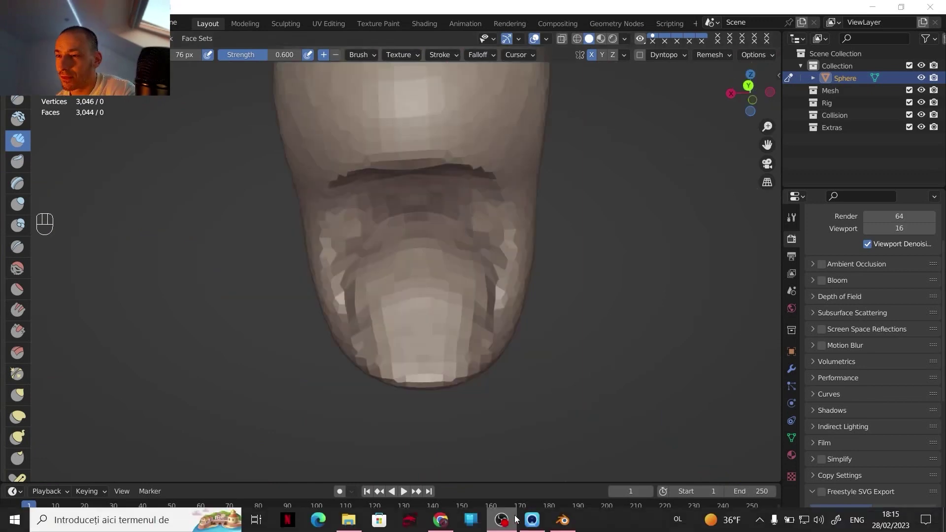
Step: Deepen and even out the hollow between the jaw and the skull base with more subtractive Clay Strips strokes
{"action": "middle_click_drag", "start_coordinate": [517, 284], "coordinate": [542, 236]}
{"action": "middle_click_drag", "start_coordinate": [546, 237], "coordinate": [512, 235], "text": "shift"}
{"action": "scroll", "coordinate": [537, 230], "scroll_direction": "up", "scroll_amount": 1}
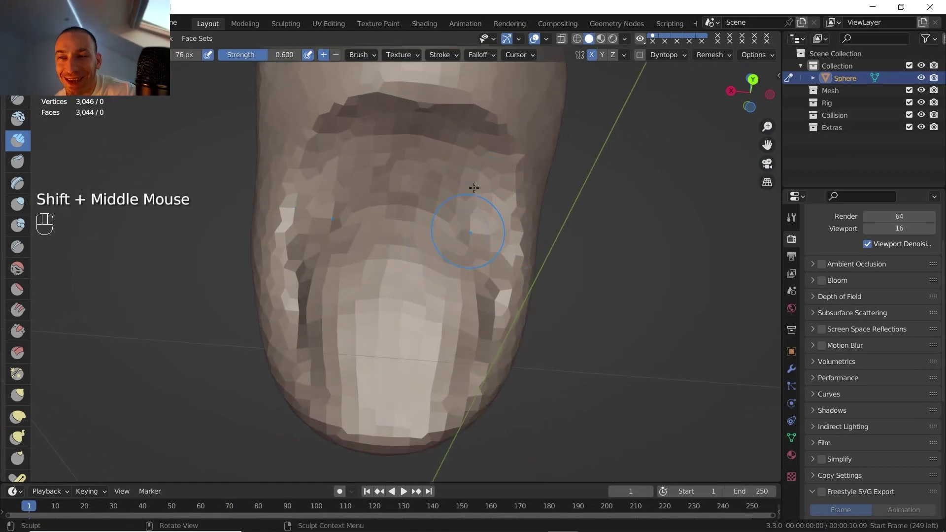
{"action": "mouse_move", "coordinate": [469, 224]}
{"action": "left_mouse_down", "text": "ctrl"}
{"action": "mouse_move", "coordinate": [473, 242]}
{"action": "mouse_move", "coordinate": [482, 201]}
{"action": "mouse_move", "coordinate": [461, 239]}
{"action": "left_mouse_up", "text": "ctrl"}
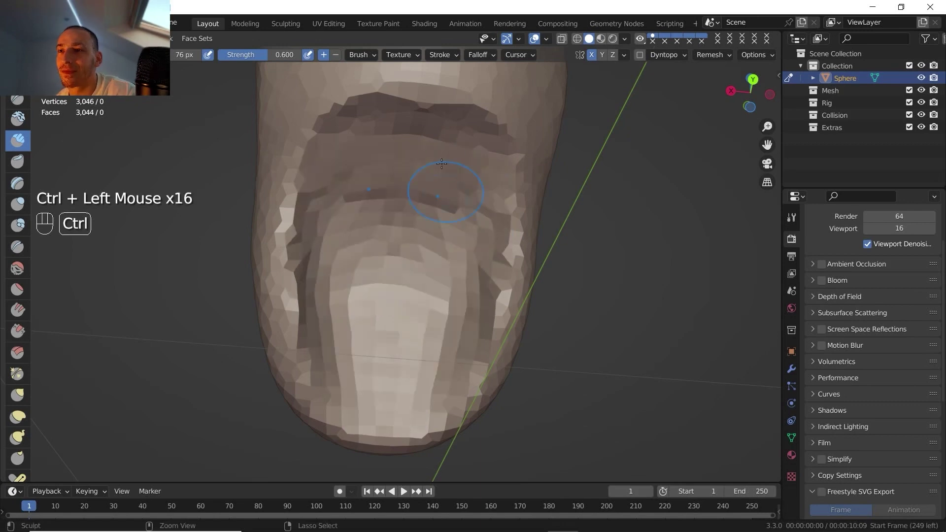
{"action": "scroll", "coordinate": [604, 122], "scroll_direction": "down", "scroll_amount": 2}
{"action": "middle_click_drag", "start_coordinate": [543, 152], "coordinate": [567, 159], "text": "shift"}
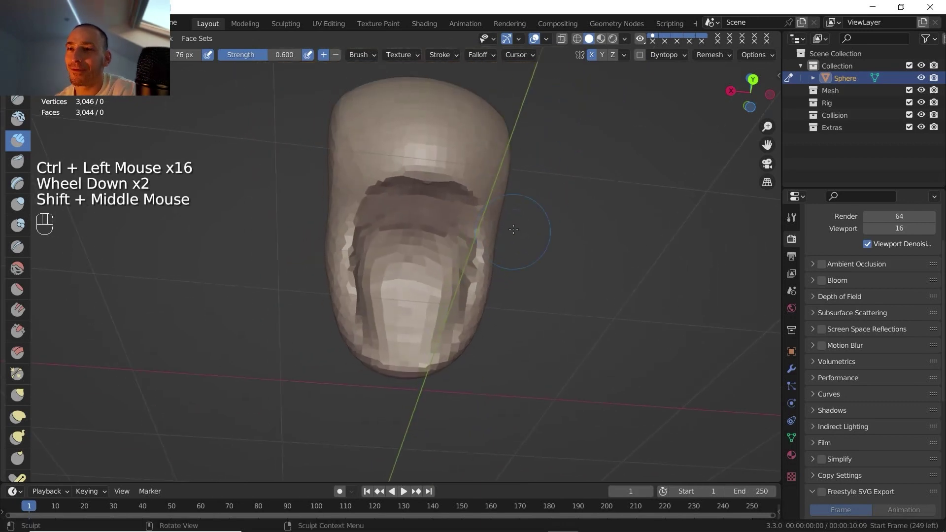
Step: Carve a notch into the side of the skull behind the jaw joint with the Draw brush, subtracting at 0.500 strength
{"action": "middle_click_drag", "start_coordinate": [512, 205], "coordinate": [358, 221]}
{"action": "middle_click_drag", "start_coordinate": [358, 220], "coordinate": [410, 251]}
{"action": "mouse_move", "coordinate": [410, 251]}
{"action": "middle_mouse_down", "text": "shift"}
{"action": "mouse_move", "coordinate": [405, 279]}
{"action": "mouse_move", "coordinate": [413, 269]}
{"action": "middle_mouse_up", "text": "shift"}
{"action": "mouse_move", "coordinate": [413, 269]}
{"action": "middle_mouse_down", "text": "shift"}
{"action": "mouse_move", "coordinate": [449, 277]}
{"action": "mouse_move", "coordinate": [464, 314]}
{"action": "middle_mouse_up", "text": "shift"}
{"action": "scroll", "coordinate": [440, 266], "scroll_direction": "up", "scroll_amount": 1}
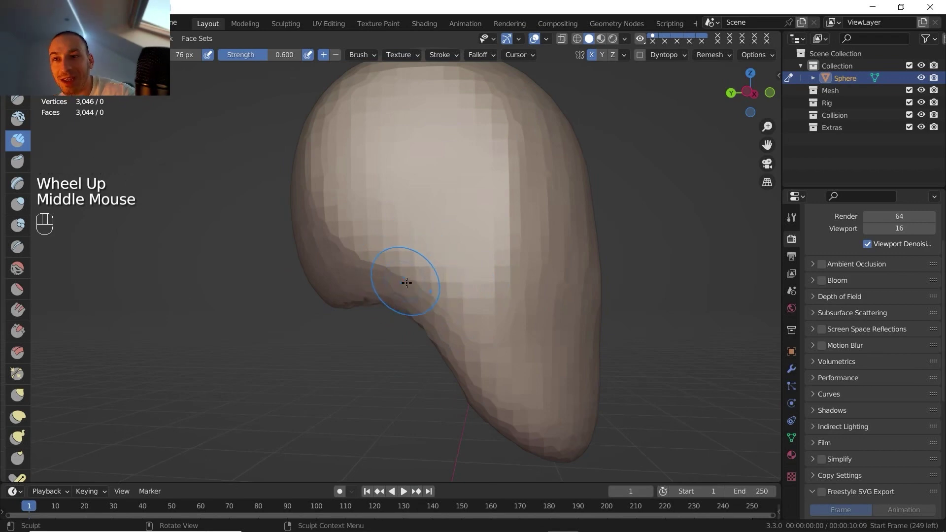
{"action": "left_click", "coordinate": [18, 77]}
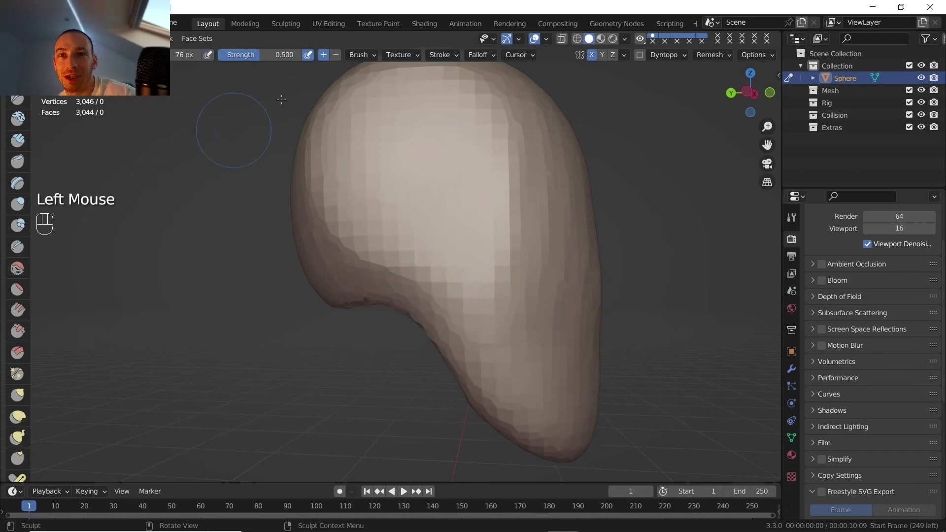
{"action": "mouse_move", "coordinate": [412, 275]}
{"action": "left_mouse_down", "text": "ctrl"}
{"action": "mouse_move", "coordinate": [399, 285]}
{"action": "mouse_move", "coordinate": [411, 301]}
{"action": "left_mouse_up", "text": "ctrl"}
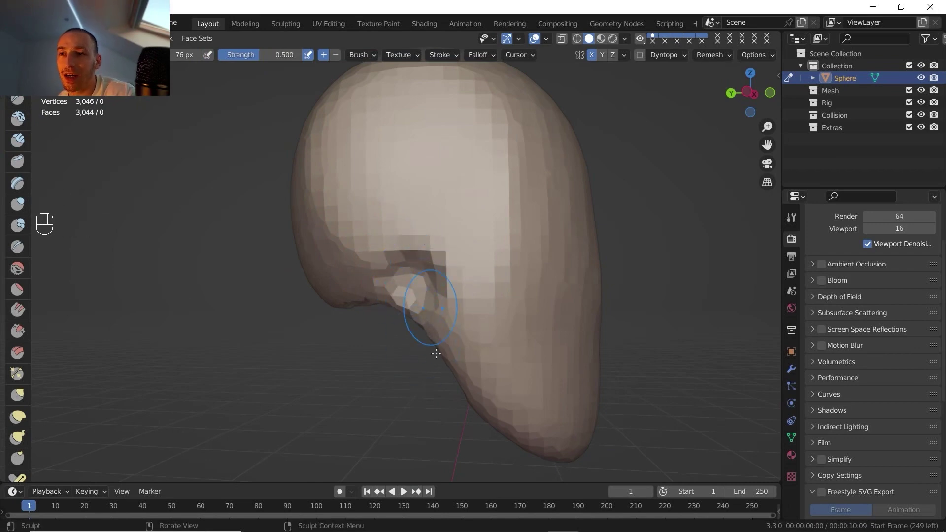
Step: Pull the rear of the lower jaw backward into a squarer jaw angle in side view, using the Grab brush at 149 px
{"action": "left_click", "coordinate": [748, 92]}
{"action": "middle_click_drag", "start_coordinate": [456, 336], "coordinate": [421, 278], "text": "shift"}
{"action": "scroll", "coordinate": [434, 295], "scroll_direction": "down", "scroll_amount": 2}
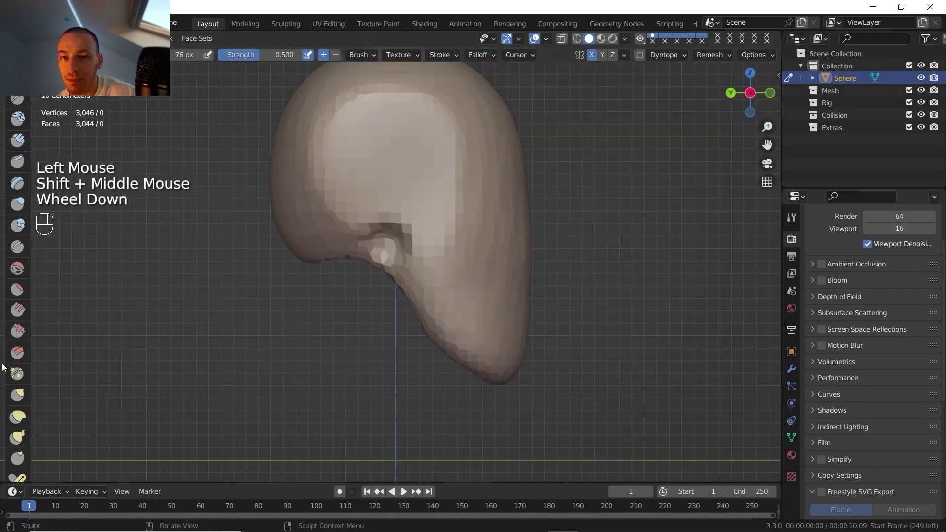
{"action": "double_click", "coordinate": [17, 399]}
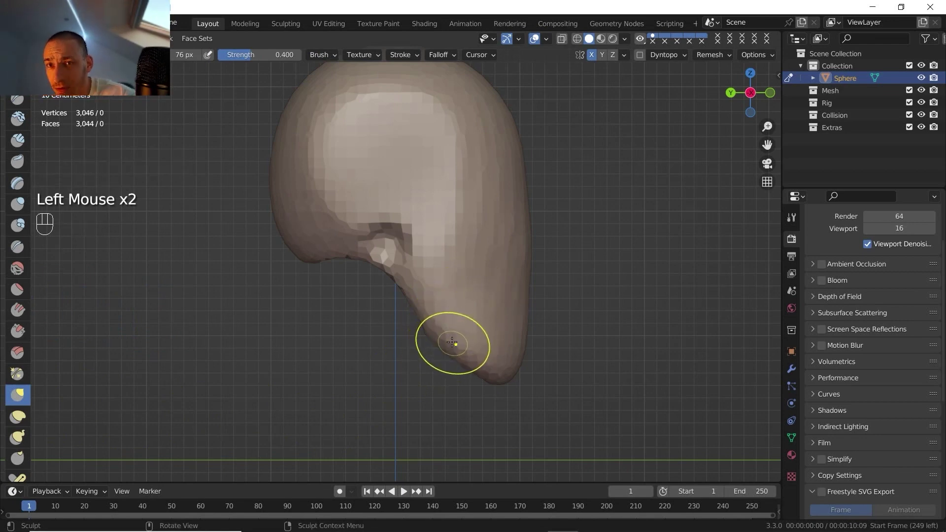
{"action": "key", "text": "f"}
{"action": "left_click", "coordinate": [423, 360]}
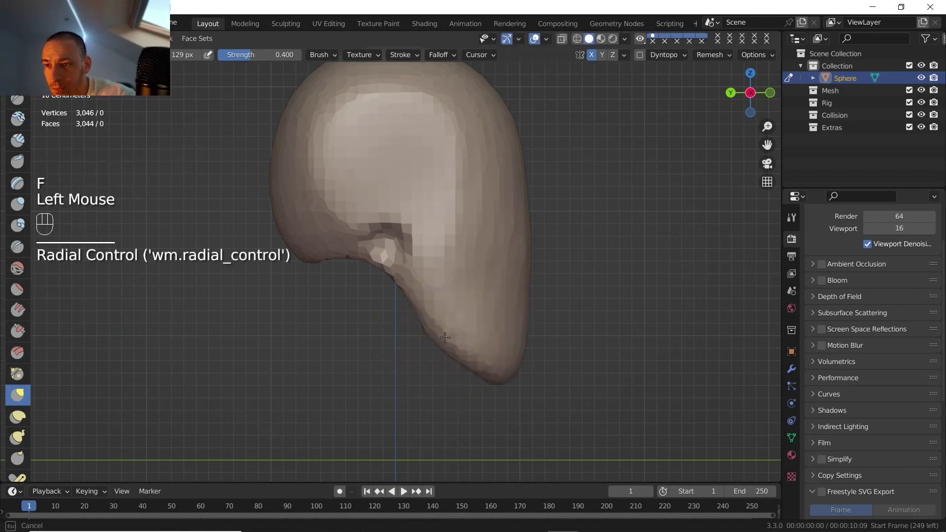
{"action": "key", "text": "f"}
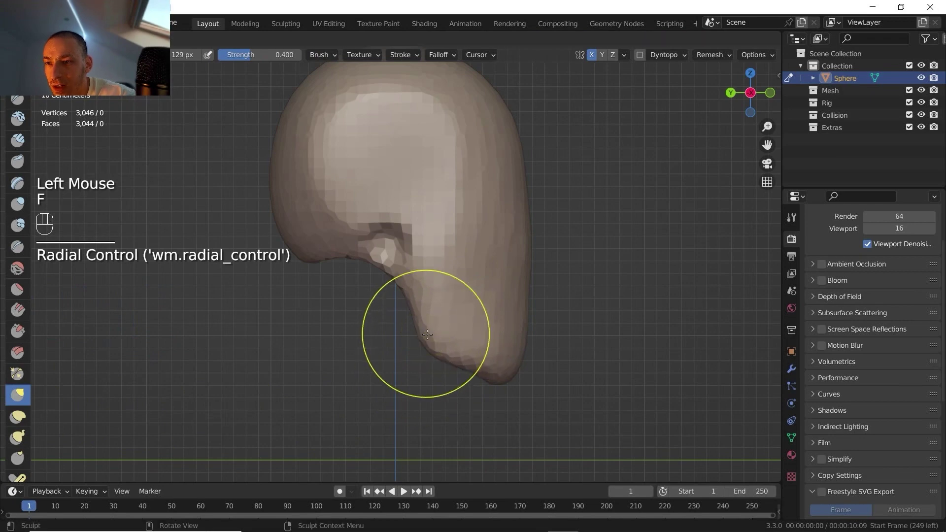
{"action": "left_click", "coordinate": [434, 334]}
{"action": "left_click_drag", "start_coordinate": [433, 339], "coordinate": [418, 353]}
{"action": "left_click_drag", "start_coordinate": [392, 278], "coordinate": [402, 270]}
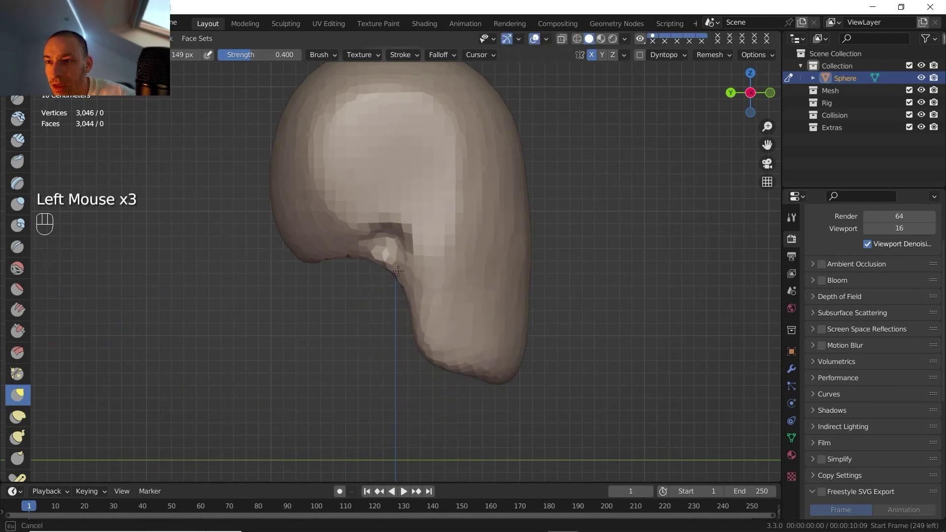
Step: Examine the reshaped jaw and the notch behind it from front, side and three-quarter views
{"action": "scroll", "coordinate": [457, 250], "scroll_direction": "down", "scroll_amount": 1}
{"action": "middle_click_drag", "start_coordinate": [456, 249], "coordinate": [446, 270], "text": "shift"}
{"action": "left_click", "coordinate": [759, 90]}
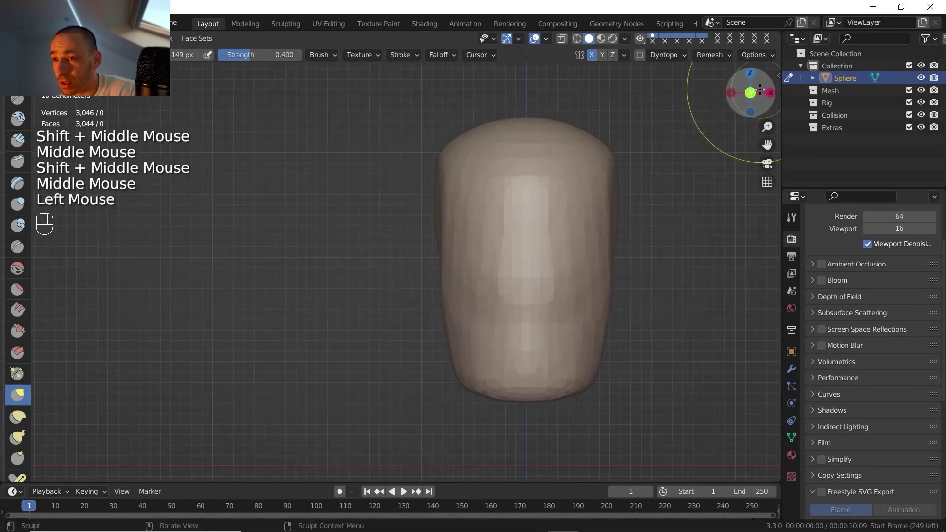
{"action": "middle_click_drag", "start_coordinate": [562, 212], "coordinate": [644, 231]}
{"action": "middle_click_drag", "start_coordinate": [644, 230], "coordinate": [567, 252], "text": "shift"}
{"action": "middle_click_drag", "start_coordinate": [567, 252], "coordinate": [563, 245], "text": "shift"}
{"action": "middle_click_drag", "start_coordinate": [563, 245], "coordinate": [575, 243]}
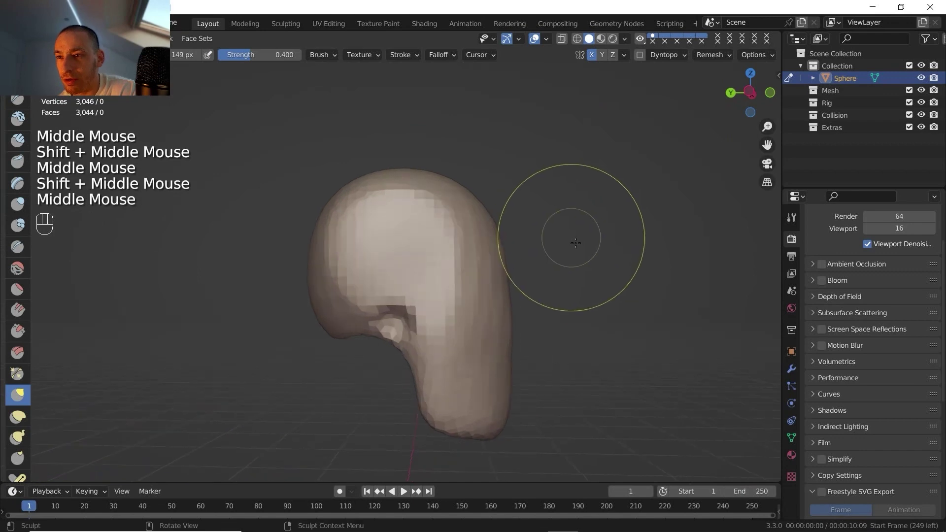
{"action": "left_click", "coordinate": [750, 92]}
{"action": "middle_click_drag", "start_coordinate": [613, 180], "coordinate": [592, 196], "text": "shift"}
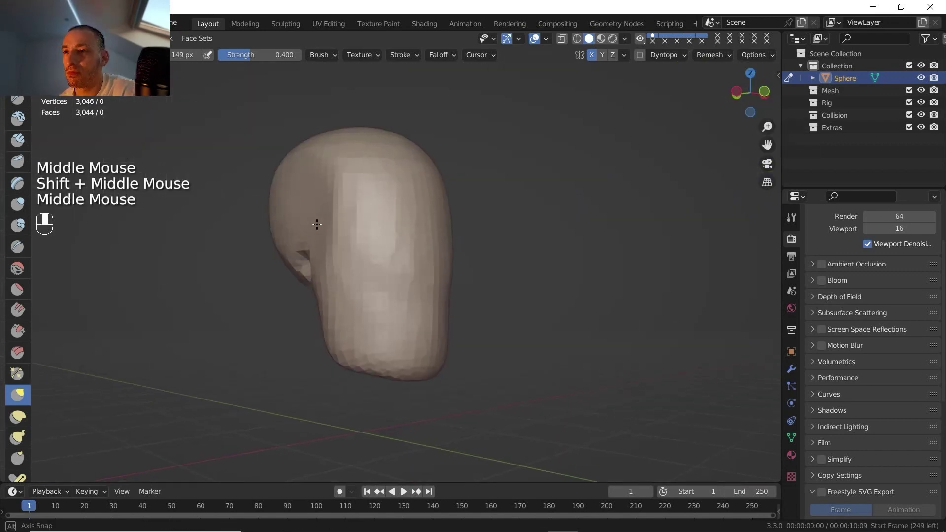
{"action": "scroll", "coordinate": [395, 245], "scroll_direction": "down", "scroll_amount": 1}
{"action": "middle_click_drag", "start_coordinate": [350, 240], "coordinate": [416, 251]}
{"action": "mouse_move", "coordinate": [416, 250]}
{"action": "middle_mouse_down", "text": "shift"}
{"action": "mouse_move", "coordinate": [419, 262]}
{"action": "mouse_move", "coordinate": [421, 247]}
{"action": "middle_mouse_up", "text": "shift"}
{"action": "middle_click_drag", "start_coordinate": [421, 247], "coordinate": [363, 274], "text": "shift"}
{"action": "scroll", "coordinate": [445, 243], "scroll_direction": "up", "scroll_amount": 2}
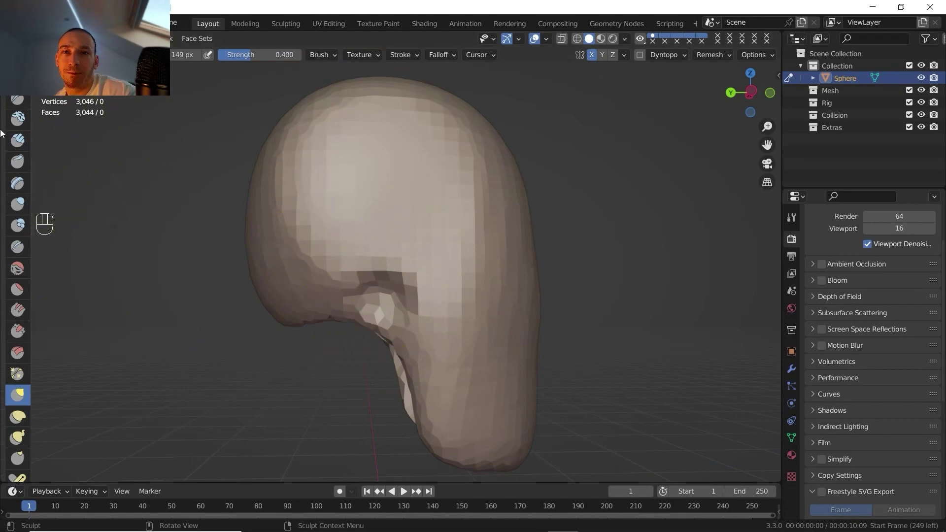
Step: Build up the rear of the cheekbone above the jaw with Clay Strips strokes at 53 px and 0.600 strength
{"action": "left_click", "coordinate": [18, 139]}
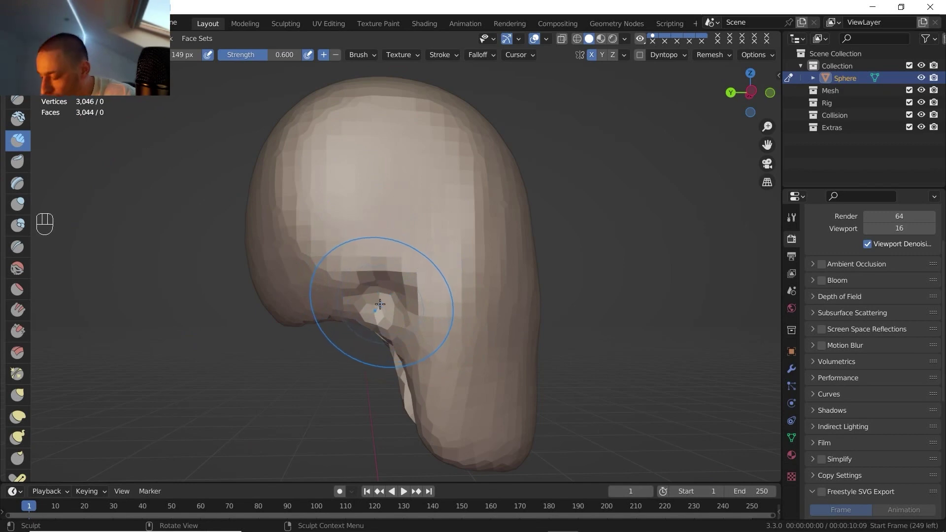
{"action": "key", "text": "f"}
{"action": "left_click", "coordinate": [410, 318]}
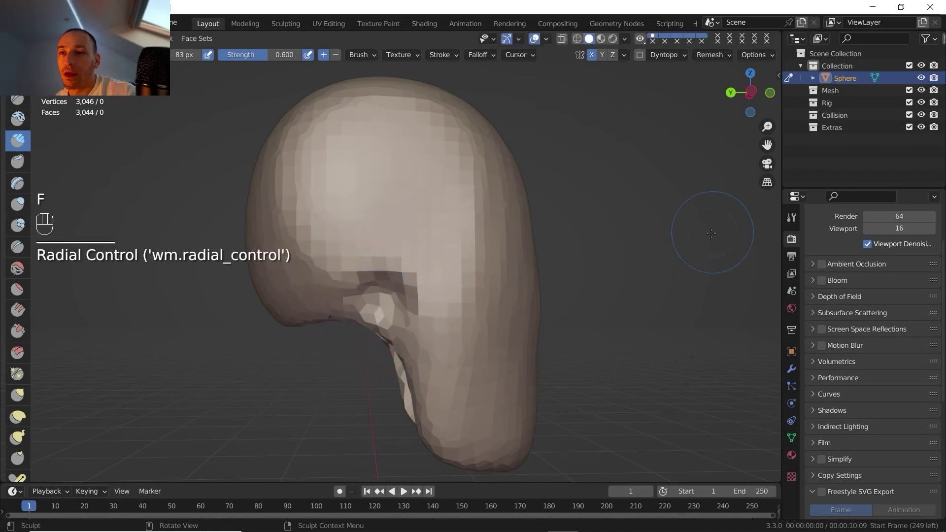
{"action": "middle_click_drag", "start_coordinate": [659, 285], "coordinate": [610, 274]}
{"action": "middle_click_drag", "start_coordinate": [610, 274], "coordinate": [580, 286], "text": "shift"}
{"action": "middle_click_drag", "start_coordinate": [580, 286], "coordinate": [515, 267]}
{"action": "middle_click_drag", "start_coordinate": [516, 268], "coordinate": [502, 274], "text": "shift"}
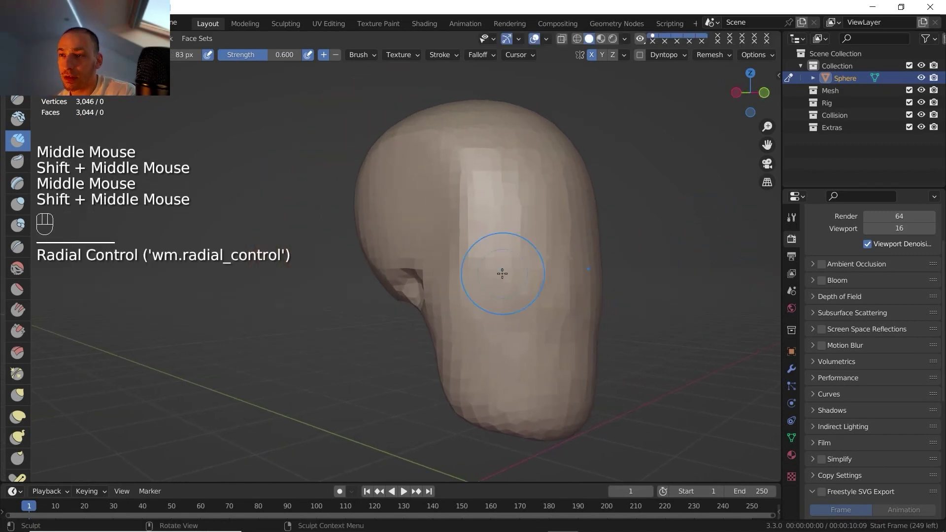
{"action": "key", "text": "f"}
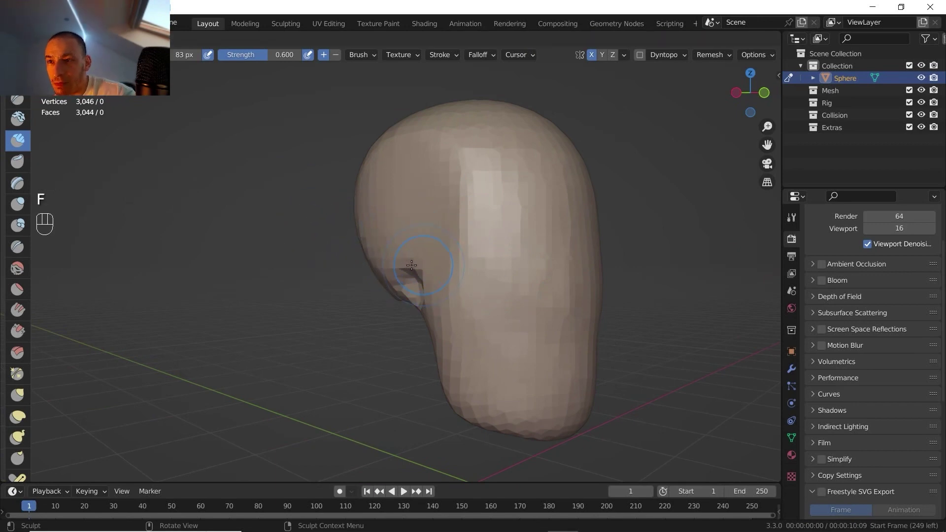
{"action": "left_click", "coordinate": [408, 265]}
{"action": "left_click_drag", "start_coordinate": [411, 270], "coordinate": [480, 282]}
{"action": "mouse_move", "coordinate": [426, 261]}
{"action": "left_mouse_down"}
{"action": "mouse_move", "coordinate": [468, 253]}
{"action": "mouse_move", "coordinate": [459, 244]}
{"action": "left_mouse_up"}
{"action": "left_click_drag", "start_coordinate": [395, 263], "coordinate": [469, 266]}
Step: Extend the raised cheekbone ridge forward onto the face with more additive Clay Strips strokes
{"action": "left_click_drag", "start_coordinate": [486, 286], "coordinate": [552, 286]}
{"action": "left_click_drag", "start_coordinate": [486, 279], "coordinate": [547, 276]}
{"action": "left_click_drag", "start_coordinate": [486, 275], "coordinate": [554, 274]}
{"action": "left_click_drag", "start_coordinate": [464, 276], "coordinate": [513, 279]}
{"action": "left_click_drag", "start_coordinate": [444, 270], "coordinate": [486, 273]}
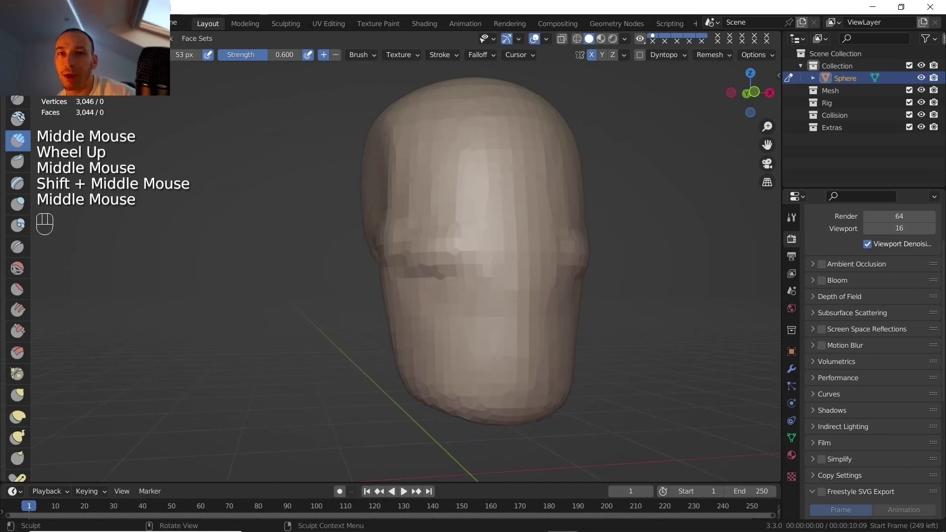
Step: Carve grooves below the cheekbones, above the chin and beside the nose bridge with the Draw brush, subtracting at 68 px and 0.500 strength
{"action": "left_click", "coordinate": [18, 77]}
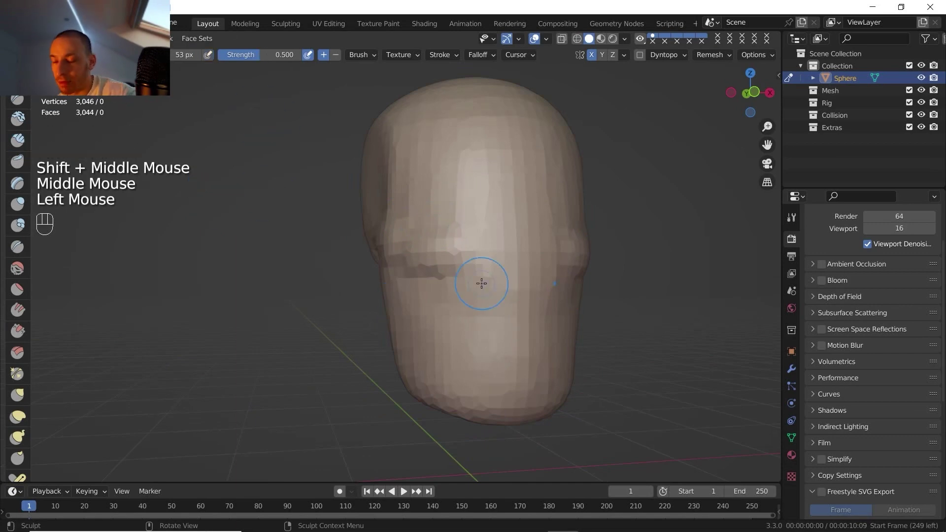
{"action": "key", "text": "f"}
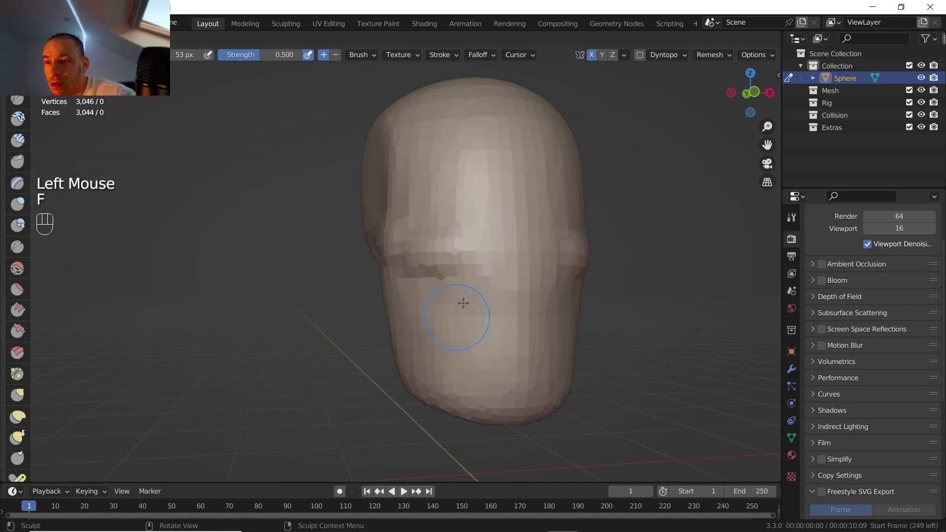
{"action": "left_click", "coordinate": [470, 288]}
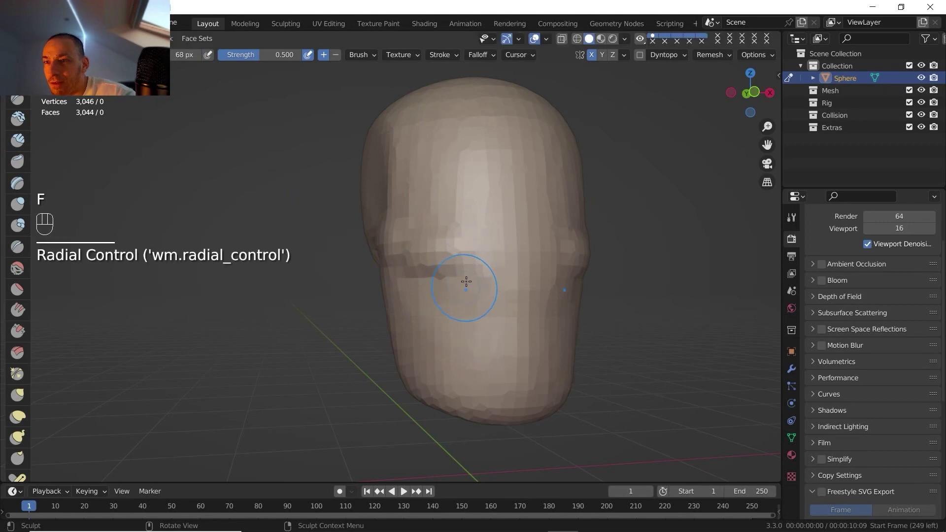
{"action": "left_click_drag", "start_coordinate": [475, 256], "coordinate": [463, 320], "text": "ctrl"}
{"action": "left_click_drag", "start_coordinate": [465, 291], "coordinate": [458, 345], "text": "ctrl"}
{"action": "mouse_move", "coordinate": [464, 316]}
{"action": "left_mouse_down", "text": "ctrl"}
{"action": "mouse_move", "coordinate": [463, 357]}
{"action": "mouse_move", "coordinate": [492, 380]}
{"action": "mouse_move", "coordinate": [519, 381]}
{"action": "left_mouse_up", "text": "ctrl"}
{"action": "left_click_drag", "start_coordinate": [498, 382], "coordinate": [507, 386], "text": "ctrl"}
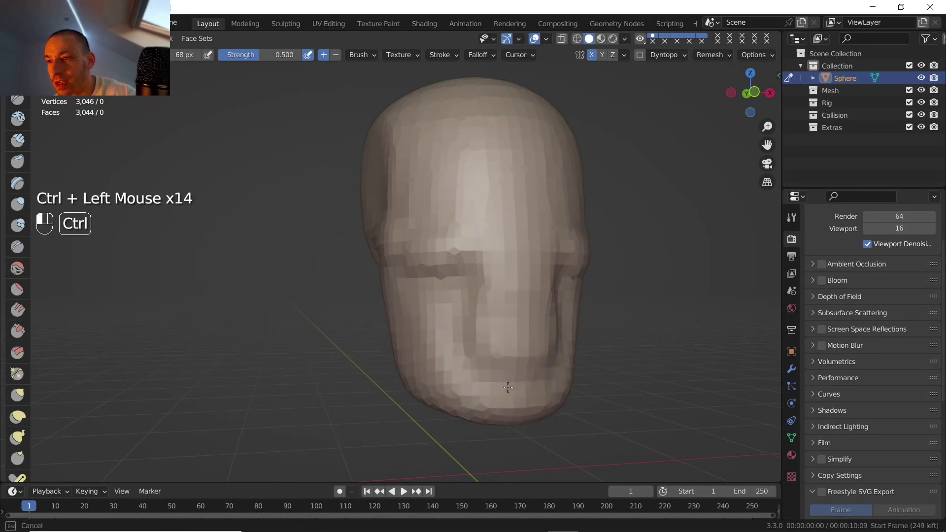
{"action": "left_click_drag", "start_coordinate": [482, 250], "coordinate": [485, 222], "text": "ctrl"}
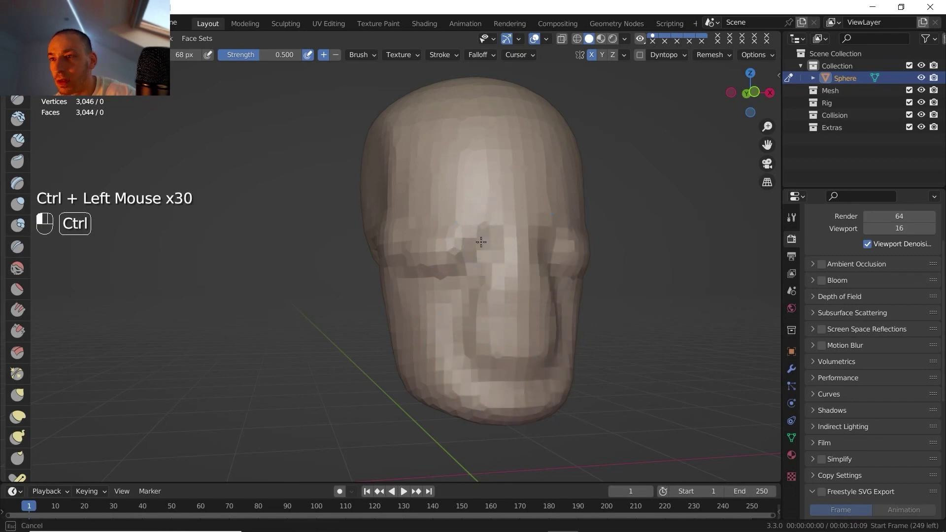
{"action": "left_click_drag", "start_coordinate": [485, 217], "coordinate": [485, 231], "text": "ctrl"}
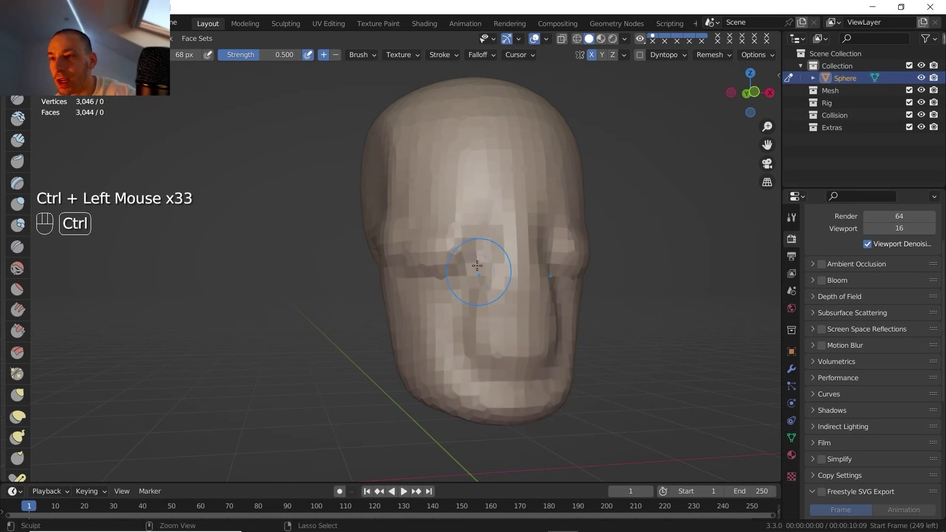
Step: Smooth the carved surface around the upper jaw and up the sides of the nose
{"action": "left_click_drag", "start_coordinate": [486, 298], "coordinate": [485, 281], "text": "shift"}
{"action": "left_click_drag", "start_coordinate": [484, 284], "coordinate": [478, 321], "text": "shift"}
{"action": "left_click_drag", "start_coordinate": [480, 301], "coordinate": [479, 318], "text": "shift"}
{"action": "left_click_drag", "start_coordinate": [479, 317], "coordinate": [482, 302], "text": "shift"}
{"action": "mouse_move", "coordinate": [510, 325]}
{"action": "left_mouse_down", "text": "shift"}
{"action": "mouse_move", "coordinate": [516, 348]}
{"action": "mouse_move", "coordinate": [511, 326]}
{"action": "left_mouse_up", "text": "shift"}
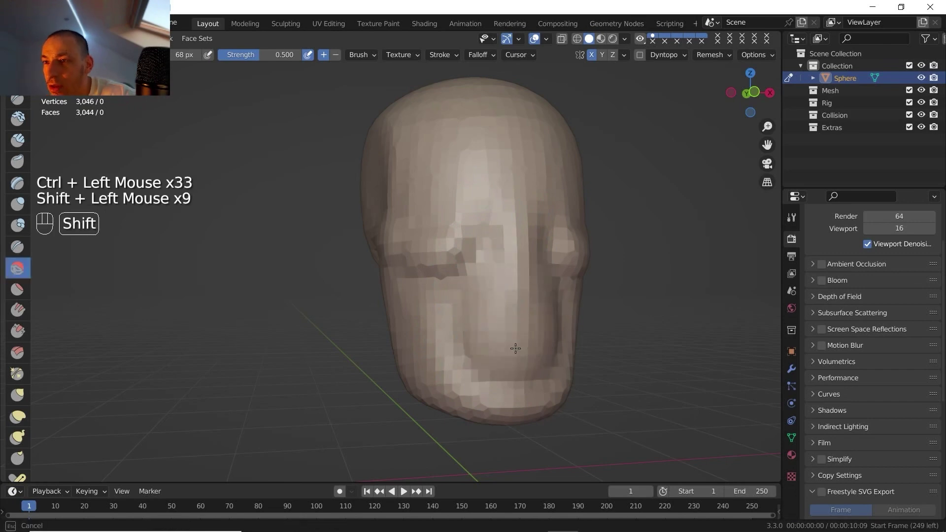
{"action": "left_click_drag", "start_coordinate": [510, 320], "coordinate": [500, 243], "text": "shift"}
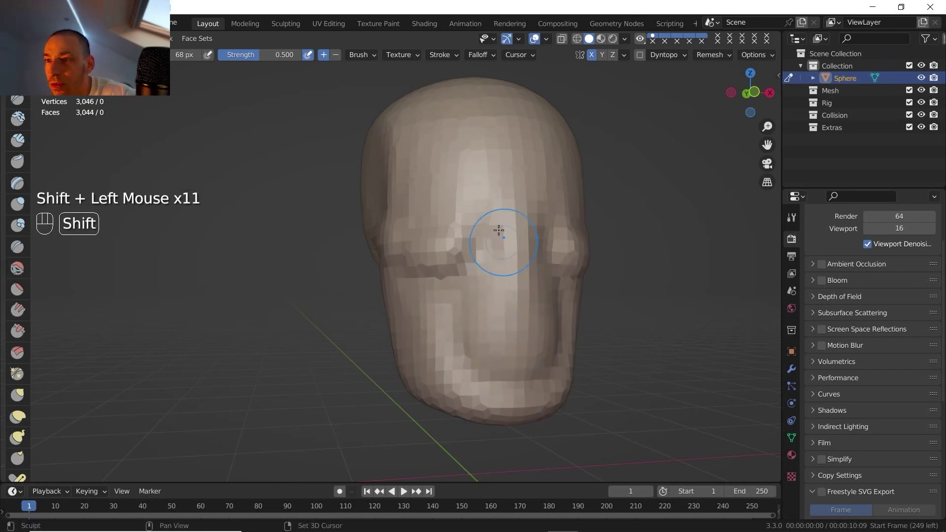
Step: Carve the eye sockets in front view with the Draw brush, subtracting at 84 px and 0.500 strength
{"action": "middle_click_drag", "start_coordinate": [487, 215], "coordinate": [518, 227]}
{"action": "middle_click_drag", "start_coordinate": [518, 227], "coordinate": [493, 232], "text": "shift"}
{"action": "middle_click_drag", "start_coordinate": [493, 232], "coordinate": [532, 251]}
{"action": "middle_click_drag", "start_coordinate": [533, 252], "coordinate": [582, 294], "text": "shift"}
{"action": "middle_click_drag", "start_coordinate": [581, 293], "coordinate": [553, 197]}
{"action": "left_click", "coordinate": [755, 92]}
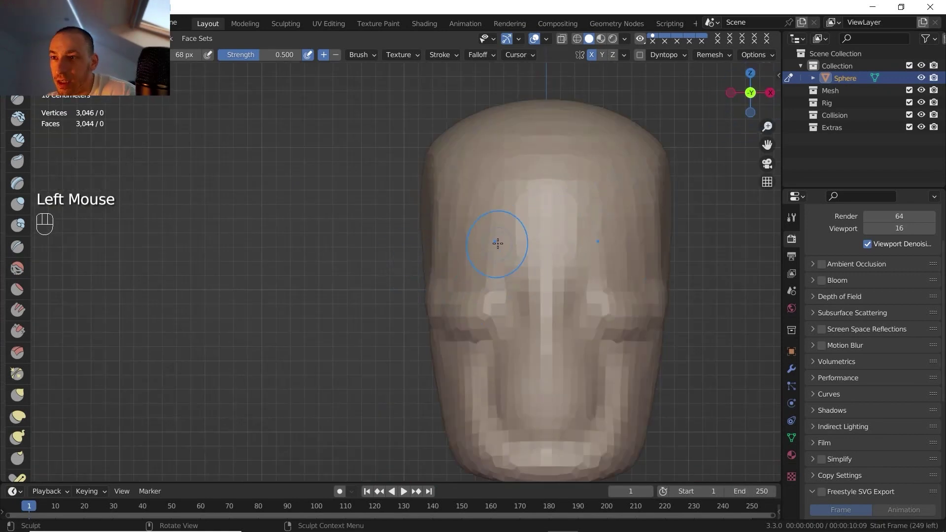
{"action": "key", "text": "f"}
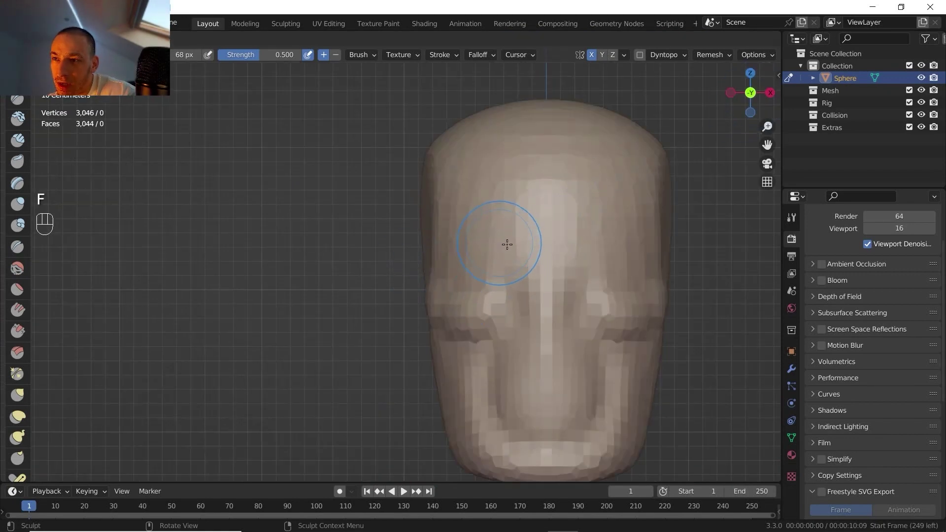
{"action": "left_click", "coordinate": [507, 244]}
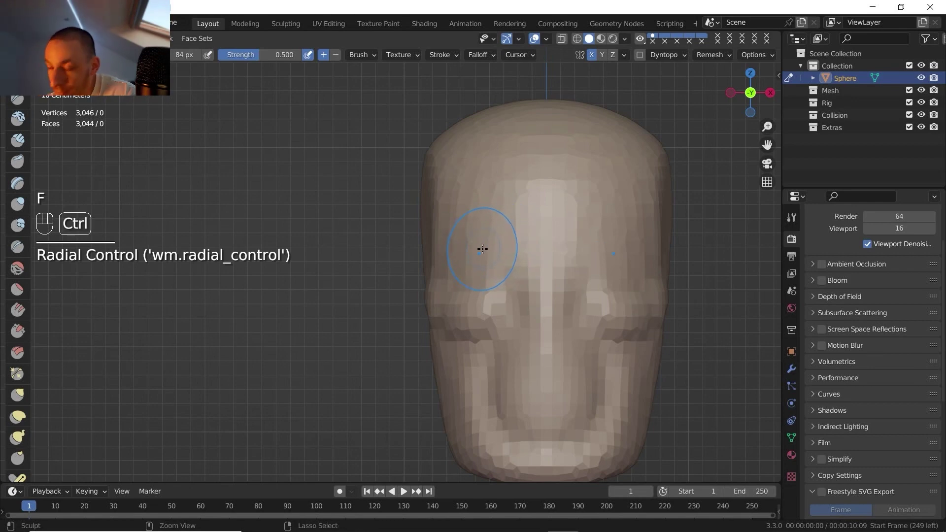
{"action": "mouse_move", "coordinate": [483, 249]}
{"action": "left_mouse_down", "text": "ctrl"}
{"action": "mouse_move", "coordinate": [473, 263]}
{"action": "mouse_move", "coordinate": [499, 261]}
{"action": "mouse_move", "coordinate": [495, 243]}
{"action": "mouse_move", "coordinate": [470, 223]}
{"action": "left_mouse_up", "text": "ctrl"}
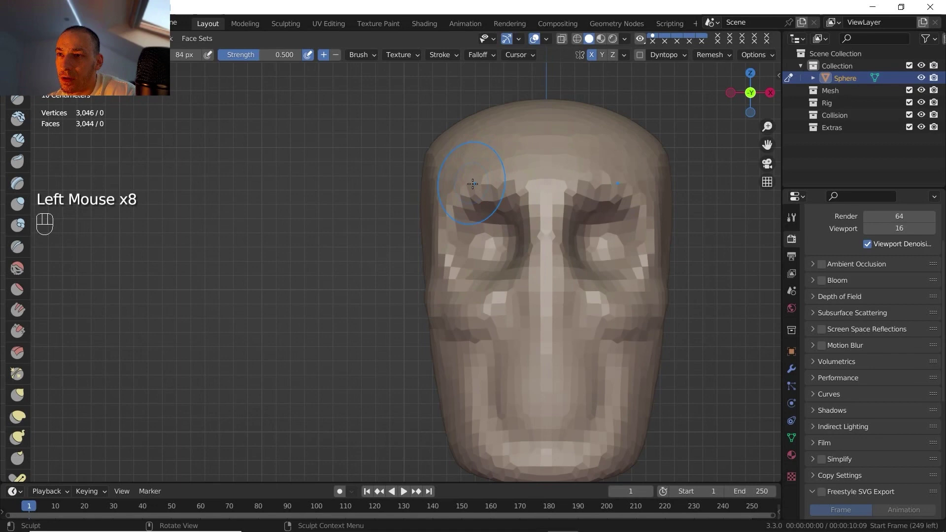
Step: Build up the outer brow ridge above the eye sockets with short additive Draw dabs
{"action": "left_click", "coordinate": [472, 190]}
{"action": "left_click", "coordinate": [471, 191]}
{"action": "left_click", "coordinate": [471, 190]}
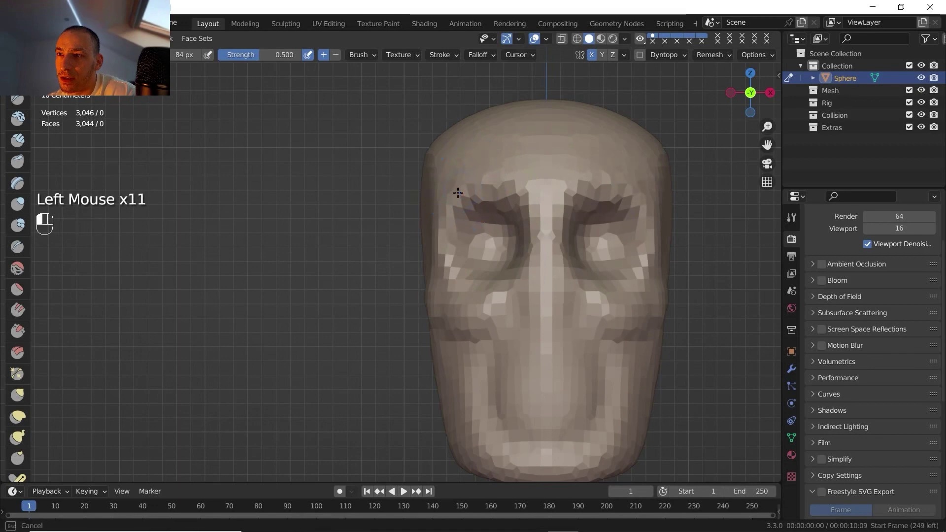
{"action": "left_click", "coordinate": [472, 191]}
{"action": "left_click", "coordinate": [473, 191]}
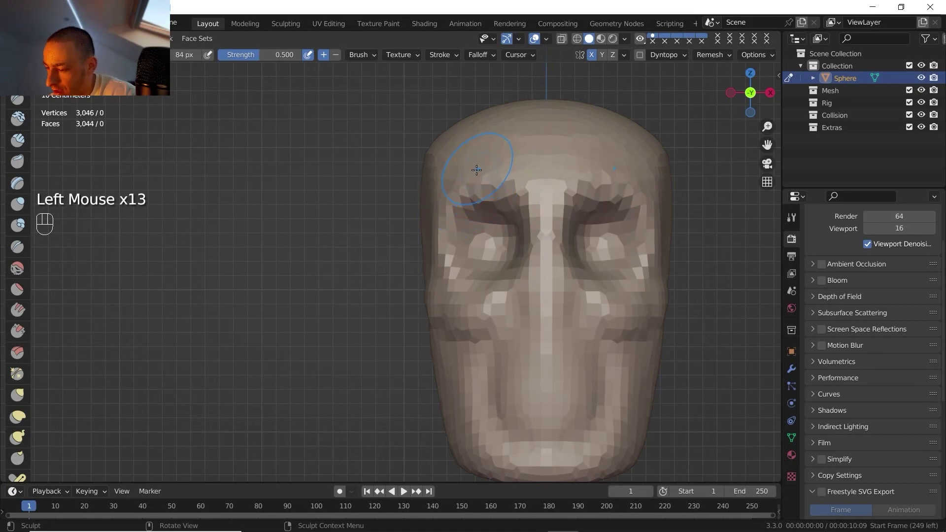
Step: Deepen the inside of the eye sockets beneath the brow with repeated subtractive Draw dabs
{"action": "left_click", "coordinate": [486, 229], "text": "ctrl"}
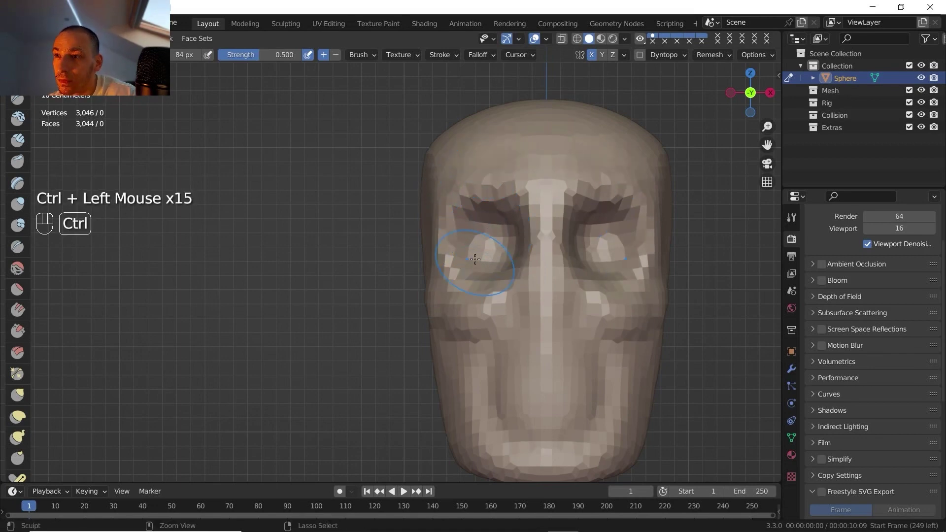
{"action": "left_click", "coordinate": [476, 254], "text": "ctrl"}
{"action": "left_click", "coordinate": [476, 243], "text": "ctrl"}
{"action": "left_click", "coordinate": [477, 233], "text": "ctrl"}
{"action": "left_click", "coordinate": [477, 232], "text": "ctrl"}
{"action": "left_click", "coordinate": [480, 229], "text": "ctrl"}
{"action": "left_click", "coordinate": [483, 228], "text": "ctrl"}
{"action": "left_click", "coordinate": [485, 229], "text": "ctrl"}
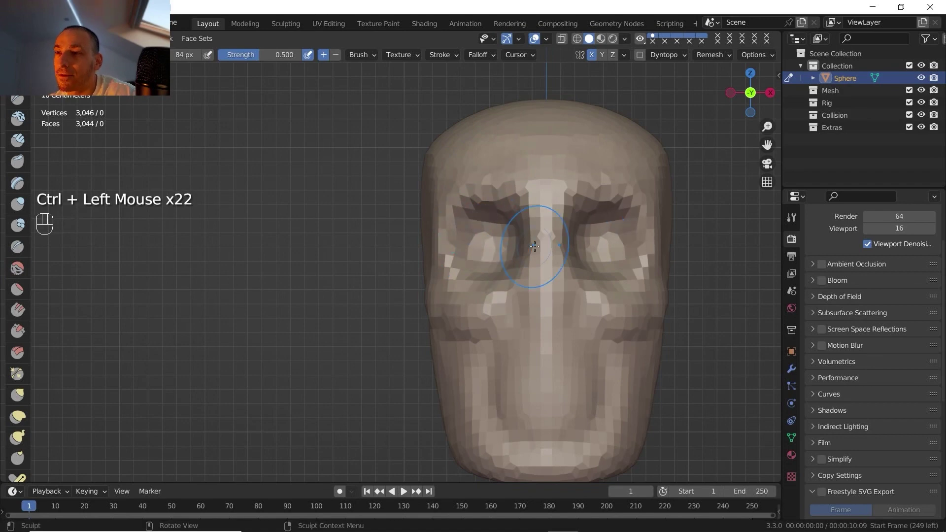
Step: Push the nose bridge inward below the brow in side view, using the Grab brush at 116 px and 0.400 strength
{"action": "left_click", "coordinate": [731, 93]}
{"action": "middle_click_drag", "start_coordinate": [514, 197], "coordinate": [538, 237], "text": "shift"}
{"action": "scroll", "coordinate": [537, 237], "scroll_direction": "up", "scroll_amount": 3}
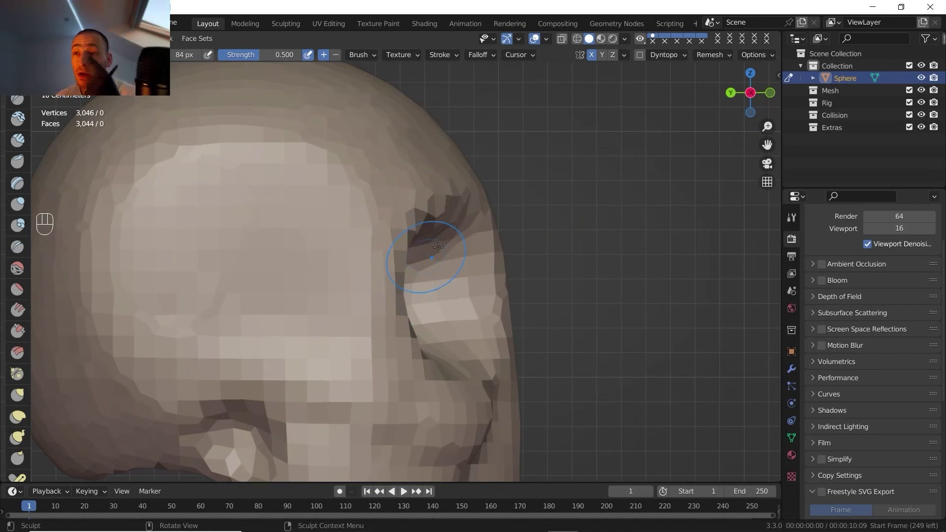
{"action": "mouse_move", "coordinate": [472, 529]}
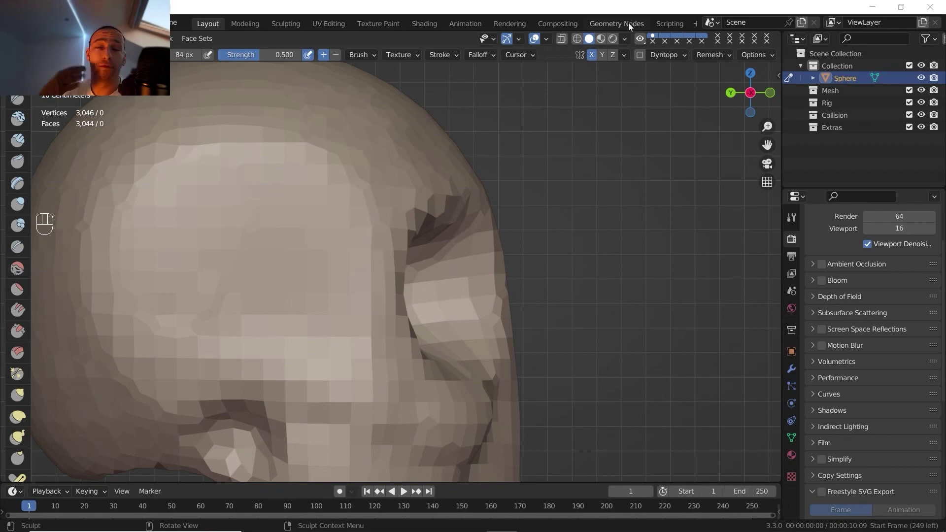
{"action": "left_click", "coordinate": [19, 395]}
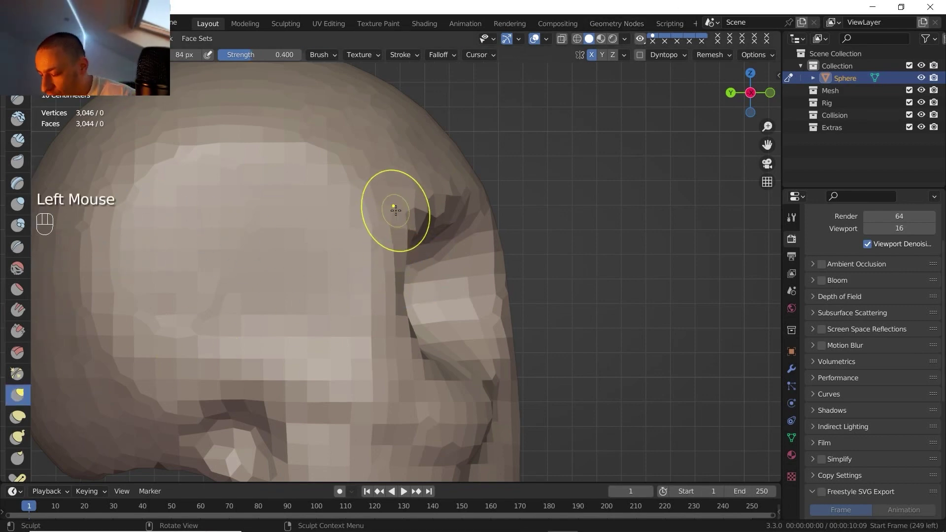
{"action": "key", "text": "f"}
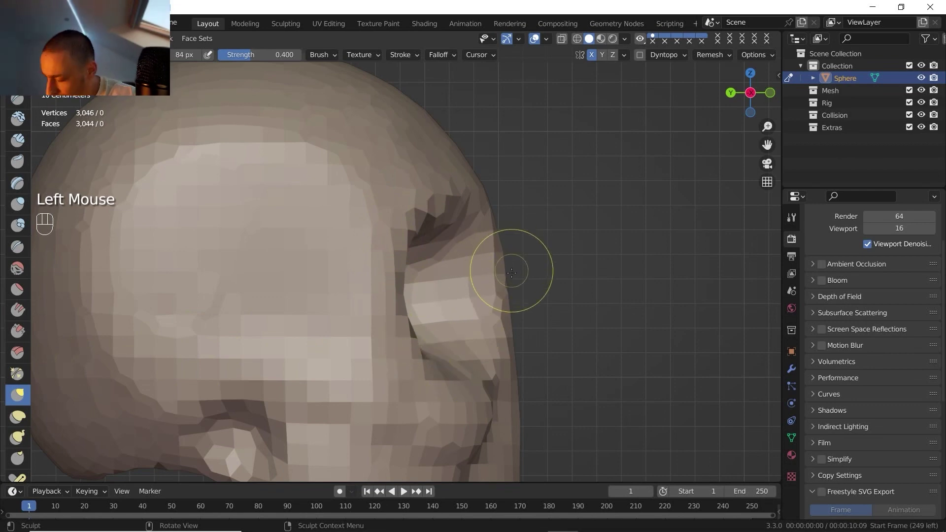
{"action": "left_click", "coordinate": [527, 288]}
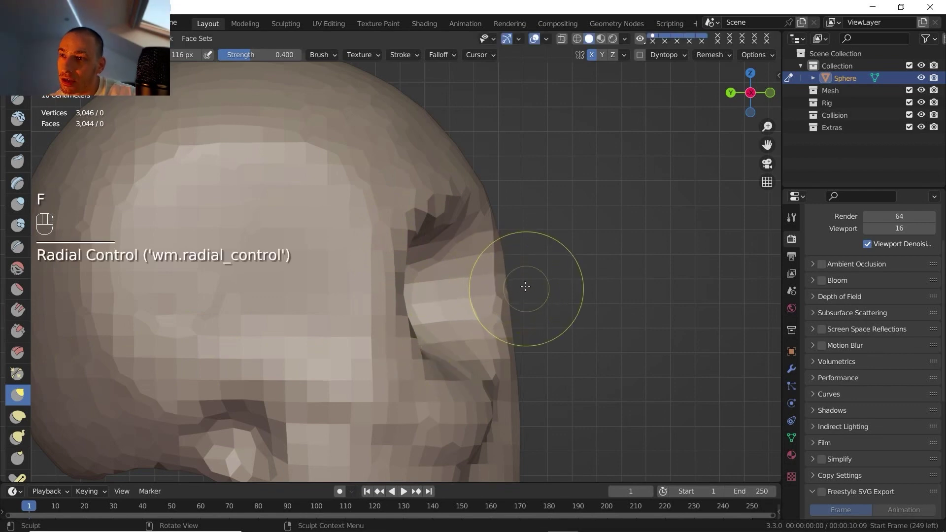
{"action": "left_click", "coordinate": [502, 264]}
{"action": "left_click", "coordinate": [504, 257]}
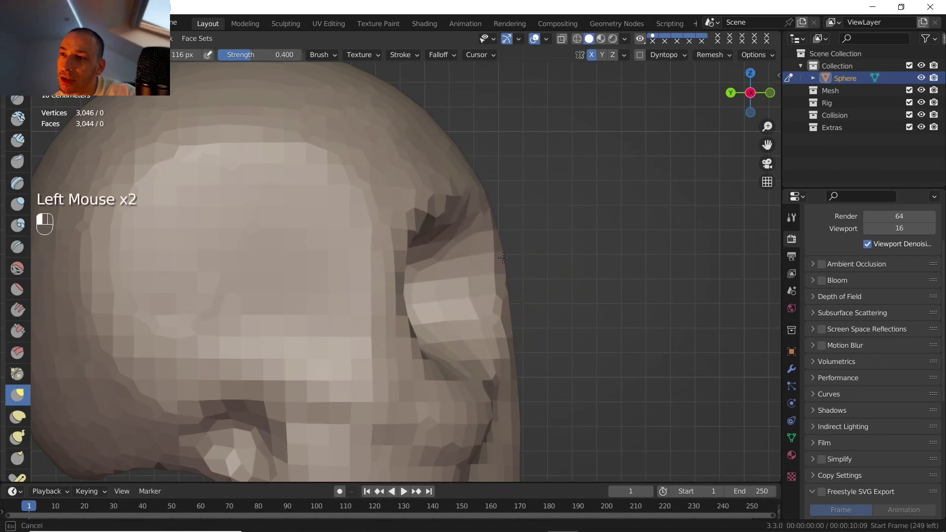
{"action": "mouse_move", "coordinate": [502, 254]}
{"action": "left_mouse_down"}
{"action": "mouse_move", "coordinate": [470, 270]}
{"action": "mouse_move", "coordinate": [451, 265]}
{"action": "left_mouse_up"}
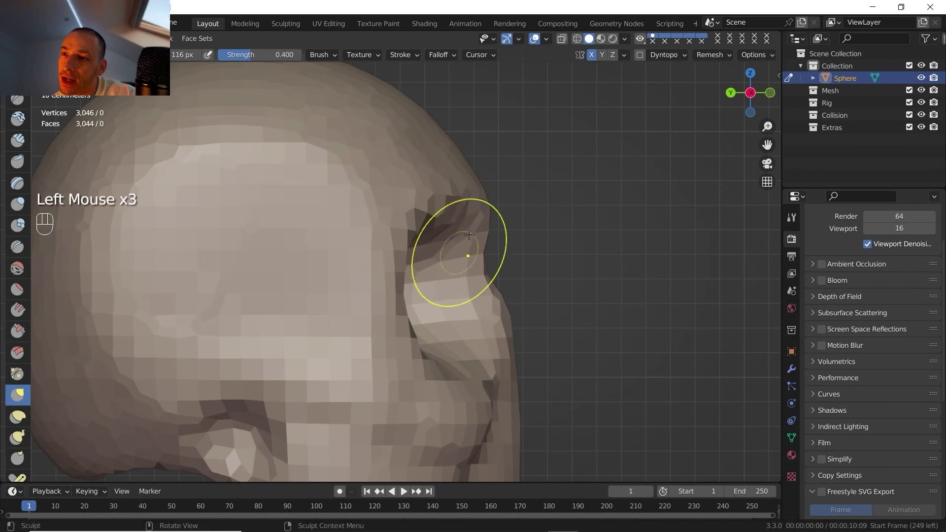
Step: Refine the side profile of the brow, nose bridge and nasal bone with small Grab adjustments
{"action": "left_click_drag", "start_coordinate": [488, 216], "coordinate": [499, 213]}
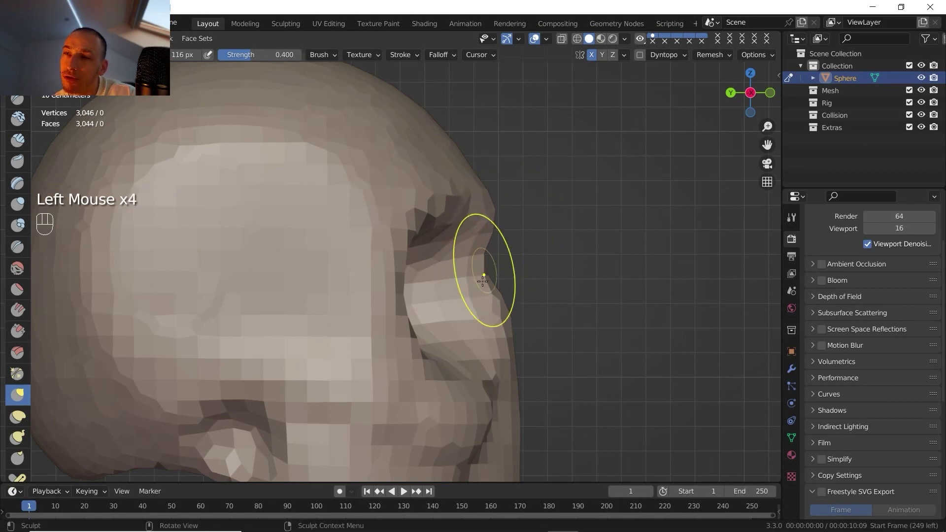
{"action": "left_click_drag", "start_coordinate": [486, 267], "coordinate": [482, 267]}
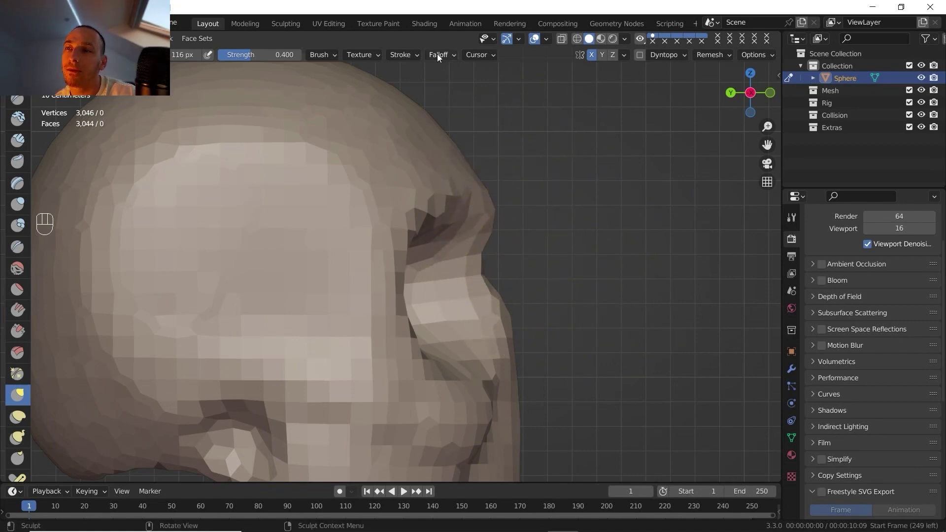
{"action": "mouse_move", "coordinate": [504, 303]}
{"action": "left_mouse_down"}
{"action": "mouse_move", "coordinate": [517, 302]}
{"action": "mouse_move", "coordinate": [560, 360]}
{"action": "left_mouse_up"}
Step: Reshape the front of the cheekbone below the eye socket with Grab pulls in side view, and check it from the front
{"action": "scroll", "coordinate": [556, 317], "scroll_direction": "down", "scroll_amount": 2}
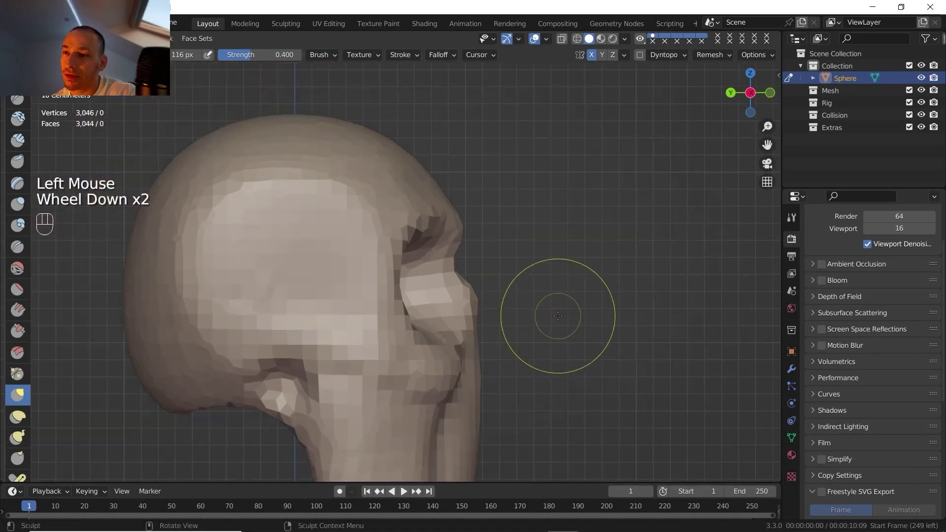
{"action": "middle_click_drag", "start_coordinate": [555, 313], "coordinate": [555, 261], "text": "shift"}
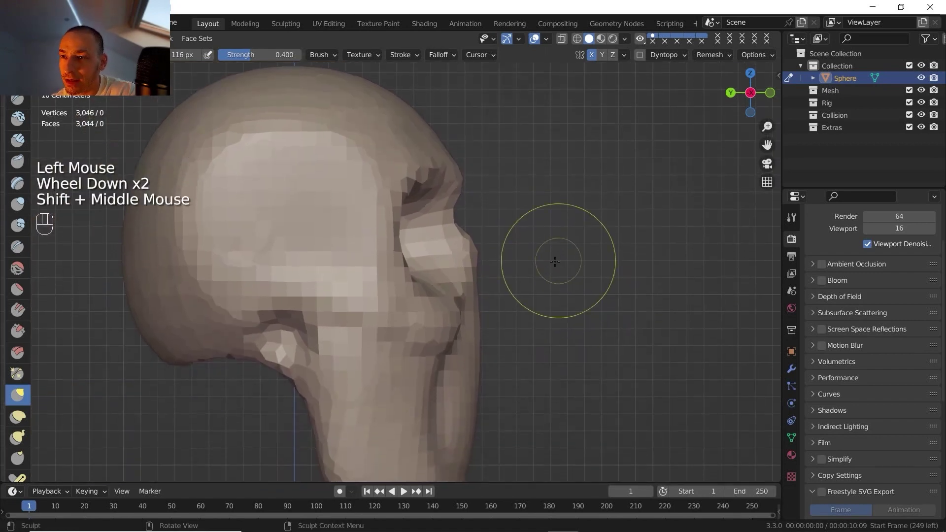
{"action": "left_click", "coordinate": [452, 318]}
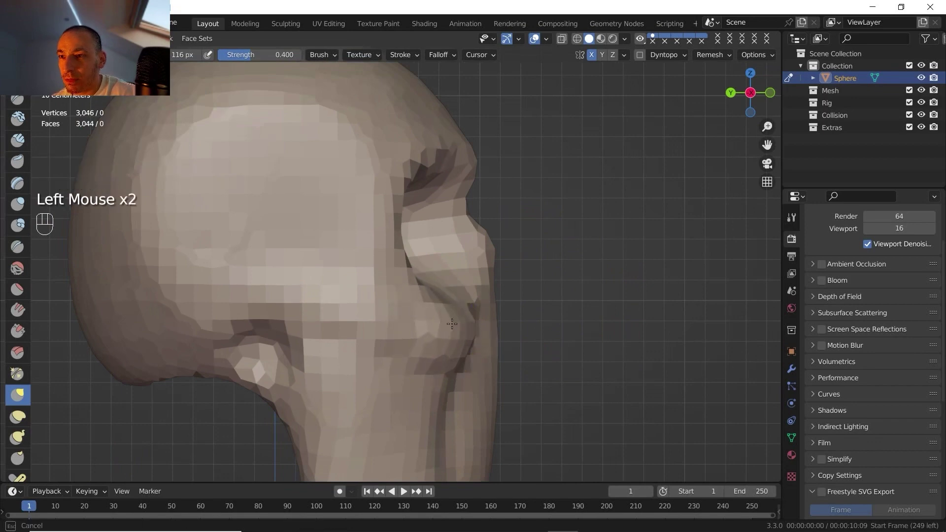
{"action": "left_click_drag", "start_coordinate": [432, 349], "coordinate": [446, 352]}
{"action": "mouse_move", "coordinate": [437, 318]}
{"action": "left_mouse_down"}
{"action": "mouse_move", "coordinate": [446, 318]}
{"action": "mouse_move", "coordinate": [433, 332]}
{"action": "left_mouse_up"}
{"action": "scroll", "coordinate": [493, 271], "scroll_direction": "down", "scroll_amount": 2}
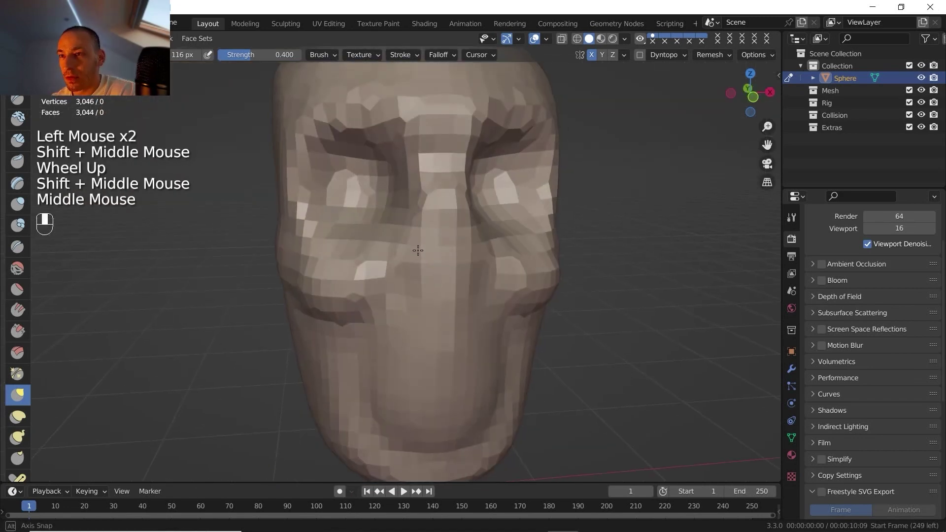
{"action": "middle_click_drag", "start_coordinate": [389, 232], "coordinate": [397, 239]}
{"action": "middle_click_drag", "start_coordinate": [397, 239], "coordinate": [419, 231], "text": "shift"}
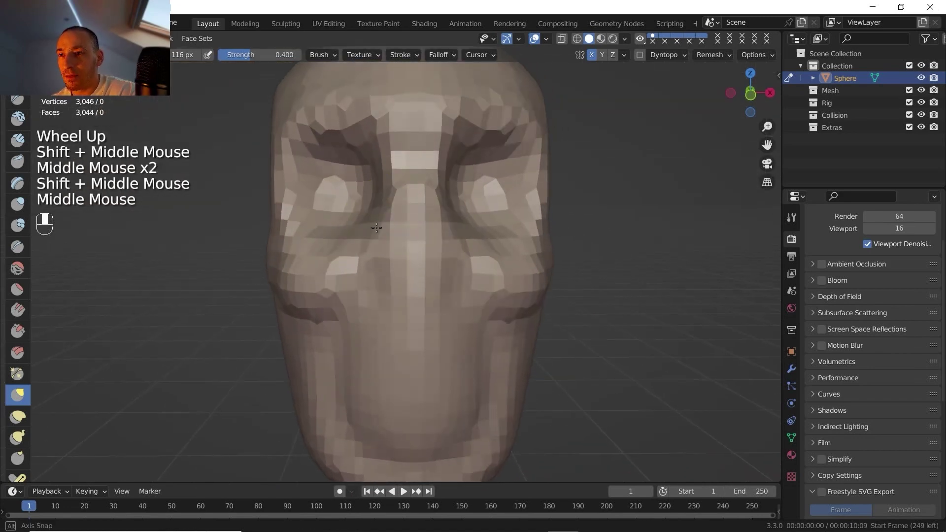
Step: Remesh the skull with the voxel size reduced to 0.0775 m for finer detail around the eye sockets and nose
{"action": "left_click", "coordinate": [714, 55]}
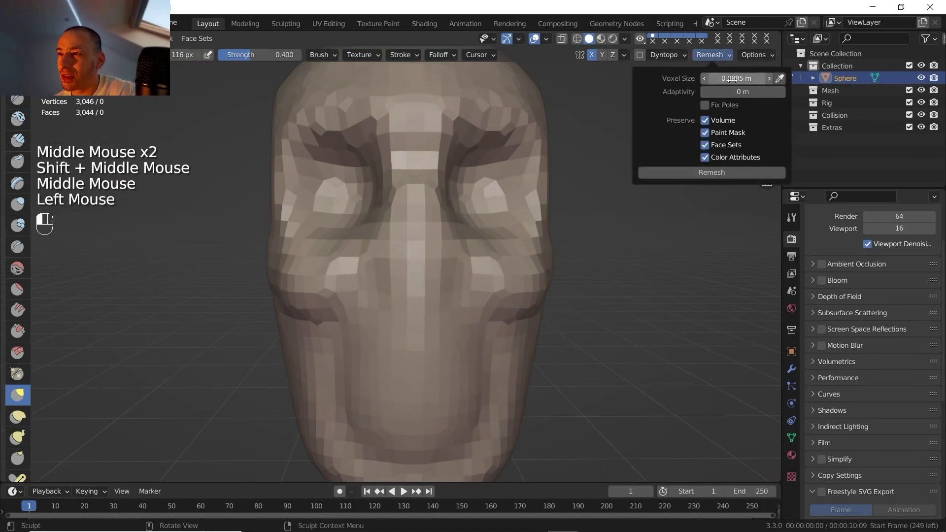
{"action": "left_click_drag", "start_coordinate": [728, 79], "coordinate": [710, 80]}
{"action": "left_click", "coordinate": [697, 173]}
{"action": "middle_click_drag", "start_coordinate": [477, 239], "coordinate": [446, 252], "text": "shift"}
{"action": "scroll", "coordinate": [468, 274], "scroll_direction": "up", "scroll_amount": 1}
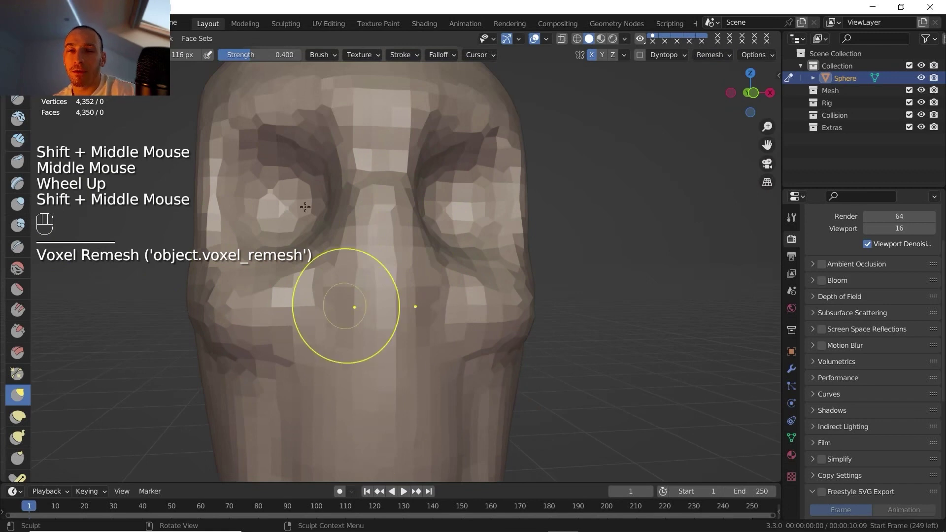
Step: Carve the nasal opening between the cheekbones with subtractive Clay Strips strokes at 50 px and 0.600 strength
{"action": "left_click", "coordinate": [18, 141]}
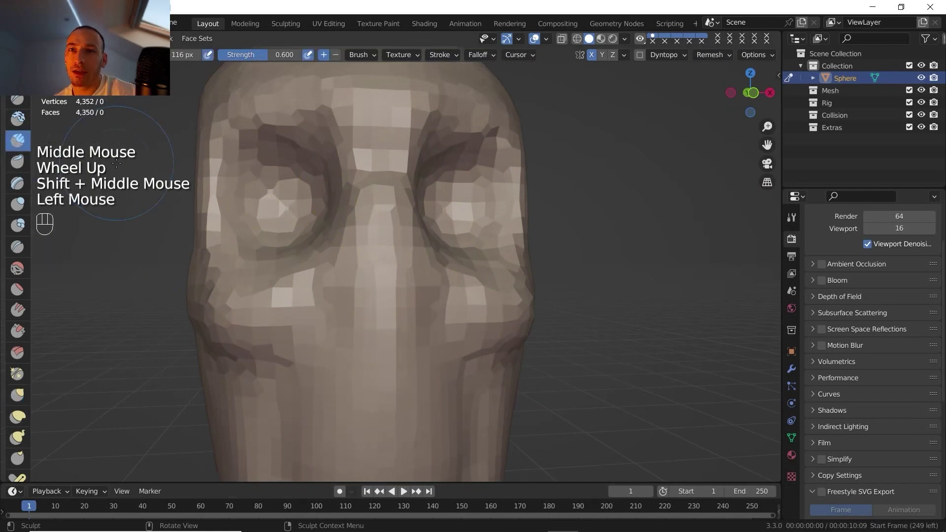
{"action": "key", "text": "f"}
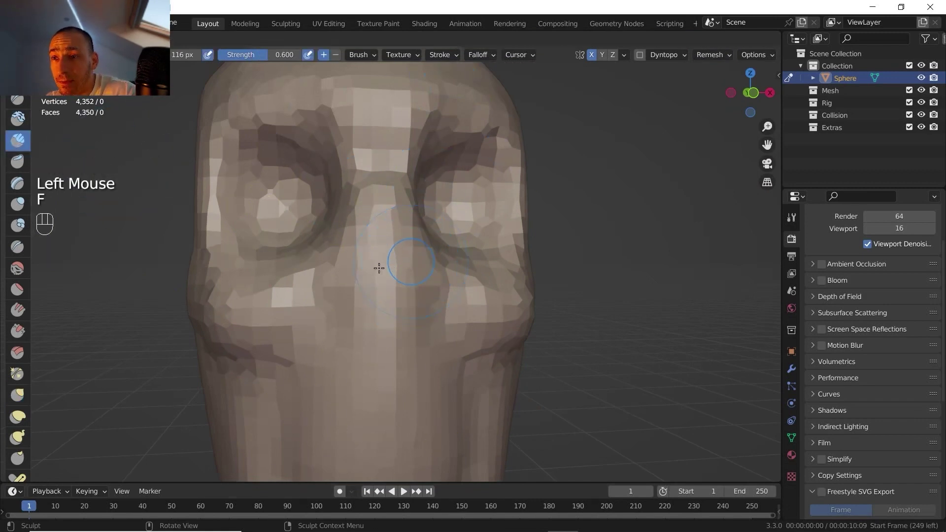
{"action": "left_click", "coordinate": [379, 268]}
{"action": "mouse_move", "coordinate": [377, 225]}
{"action": "left_mouse_down", "text": "ctrl"}
{"action": "mouse_move", "coordinate": [355, 347]}
{"action": "mouse_move", "coordinate": [270, 353]}
{"action": "left_mouse_up", "text": "ctrl"}
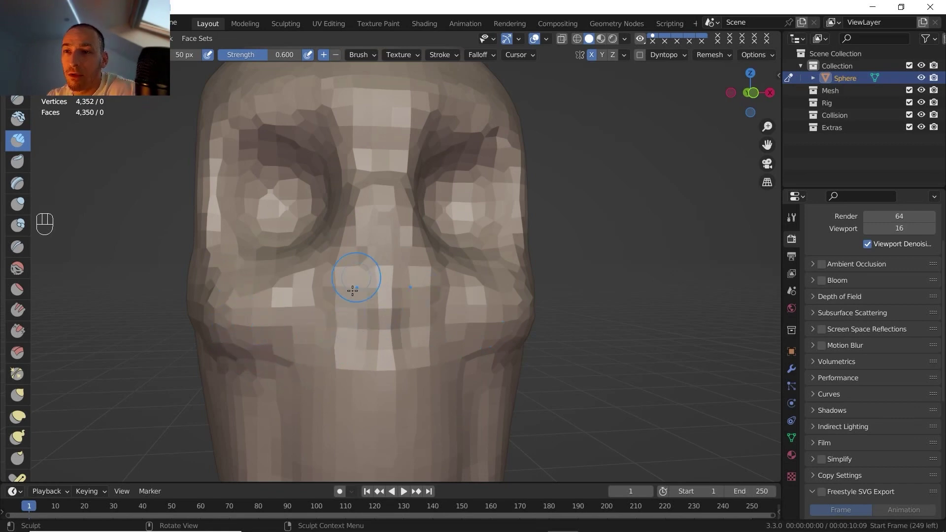
{"action": "mouse_move", "coordinate": [360, 315]}
{"action": "left_mouse_down", "text": "ctrl"}
{"action": "mouse_move", "coordinate": [362, 343]}
{"action": "mouse_move", "coordinate": [371, 220]}
{"action": "mouse_move", "coordinate": [366, 332]}
{"action": "mouse_move", "coordinate": [381, 216]}
{"action": "mouse_move", "coordinate": [392, 235]}
{"action": "left_mouse_up", "text": "ctrl"}
Step: Inspect the carved nasal opening from an angle, switch to side view and remesh the skull at the same voxel size
{"action": "middle_click_drag", "start_coordinate": [395, 248], "coordinate": [352, 251]}
{"action": "middle_click_drag", "start_coordinate": [352, 251], "coordinate": [492, 261], "text": "shift"}
{"action": "scroll", "coordinate": [482, 228], "scroll_direction": "up", "scroll_amount": 1}
{"action": "middle_click_drag", "start_coordinate": [501, 211], "coordinate": [605, 181]}
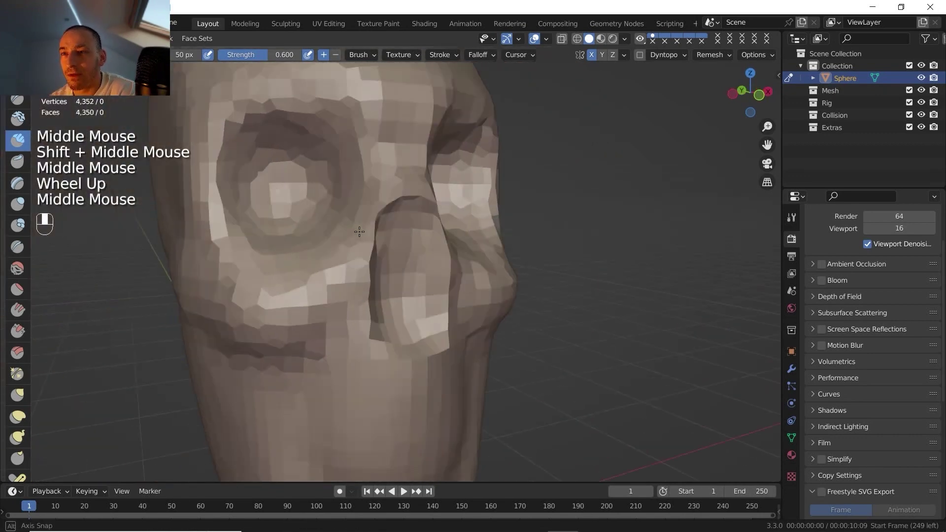
{"action": "left_click", "coordinate": [733, 94]}
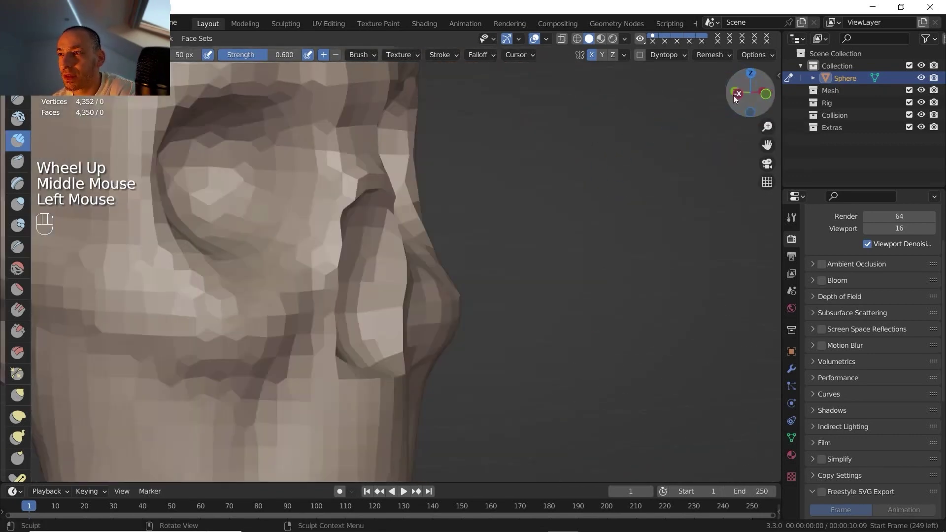
{"action": "left_click", "coordinate": [710, 55]}
{"action": "left_click", "coordinate": [704, 176]}
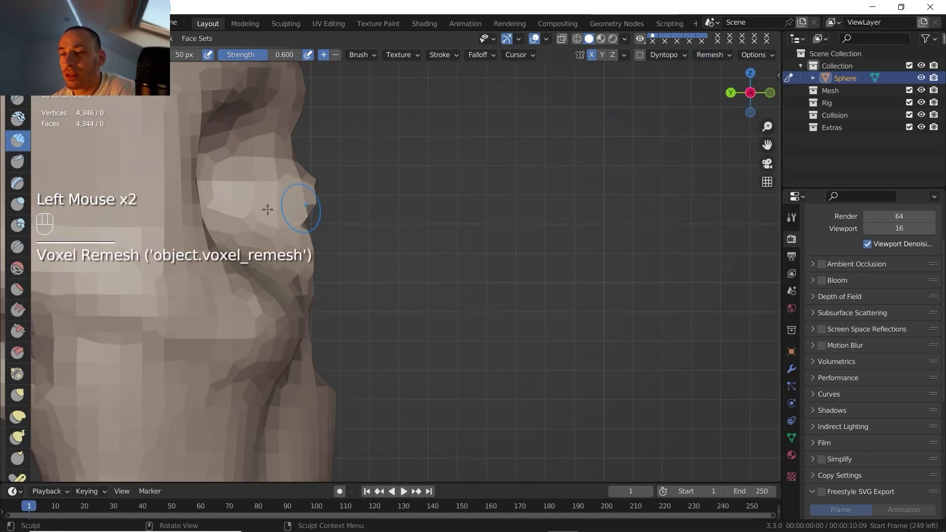
Step: Pull the lower rim of the nasal opening up and forward in side view, using the Grab brush at 63 px
{"action": "left_click", "coordinate": [18, 396]}
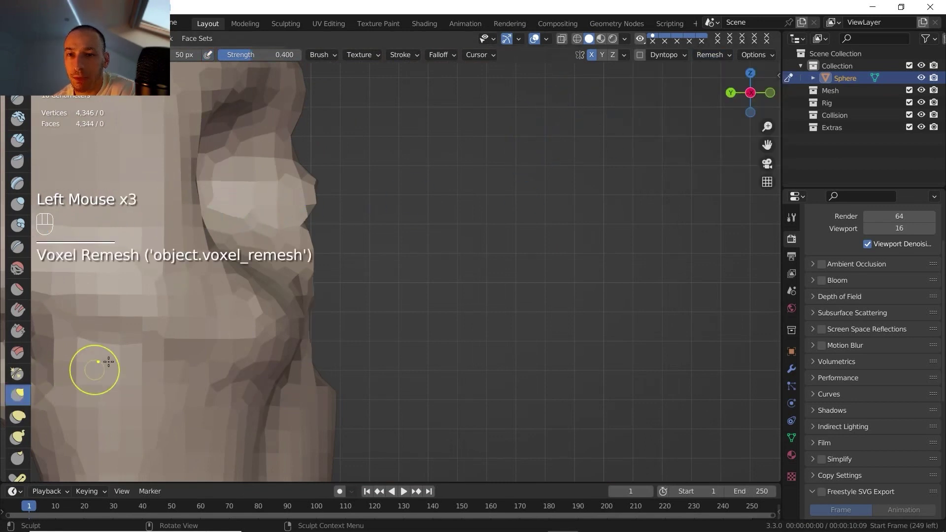
{"action": "key", "text": "f"}
{"action": "left_click", "coordinate": [305, 226]}
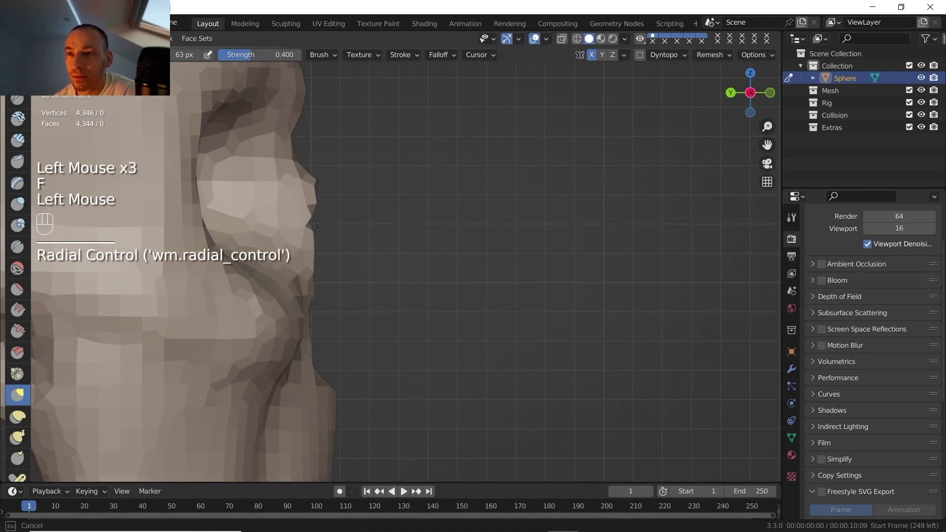
{"action": "left_click", "coordinate": [334, 383]}
{"action": "mouse_move", "coordinate": [311, 382]}
{"action": "left_mouse_down"}
{"action": "mouse_move", "coordinate": [334, 382]}
{"action": "mouse_move", "coordinate": [331, 360]}
{"action": "left_mouse_up"}
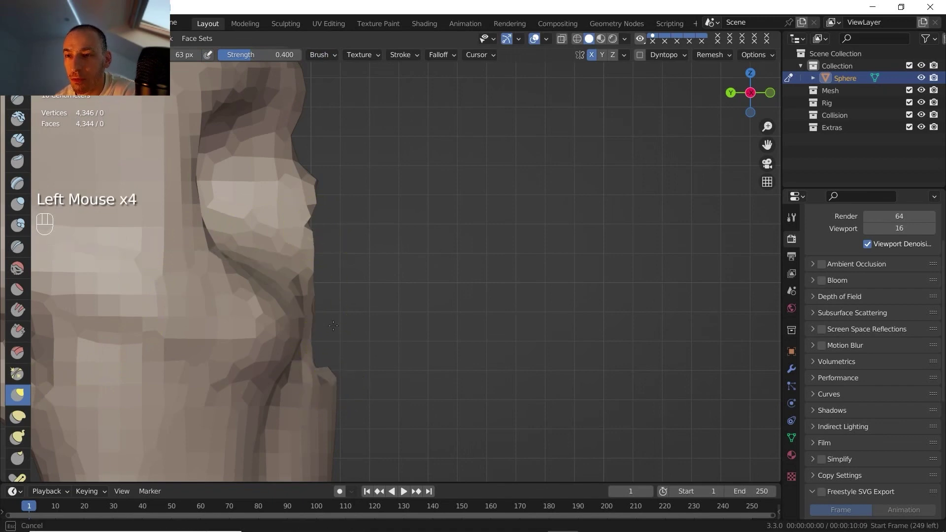
{"action": "middle_click_drag", "start_coordinate": [333, 325], "coordinate": [307, 358]}
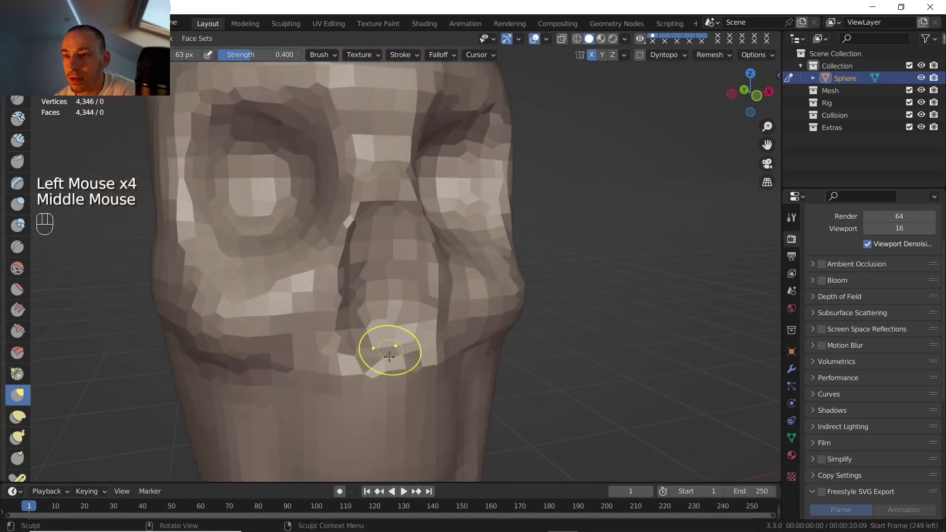
Step: Pull the cheekbone front and the nasal bone tip slightly forward in side view, enlarging the Grab brush to 79 px
{"action": "left_click", "coordinate": [769, 91]}
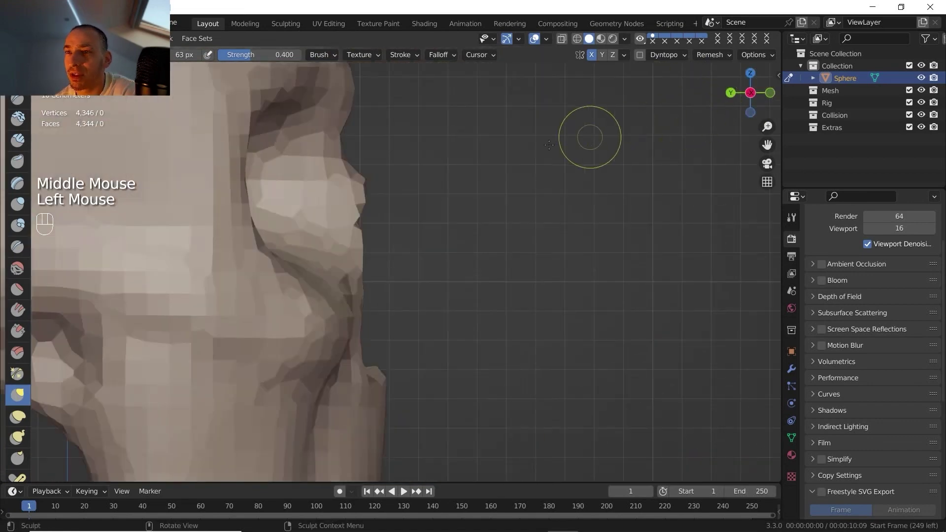
{"action": "mouse_move", "coordinate": [362, 289]}
{"action": "left_mouse_down"}
{"action": "mouse_move", "coordinate": [379, 285]}
{"action": "mouse_move", "coordinate": [370, 272]}
{"action": "left_mouse_up"}
{"action": "key", "text": "f"}
{"action": "left_click", "coordinate": [376, 277]}
{"action": "left_click_drag", "start_coordinate": [364, 317], "coordinate": [368, 315]}
{"action": "left_click_drag", "start_coordinate": [362, 185], "coordinate": [374, 193]}
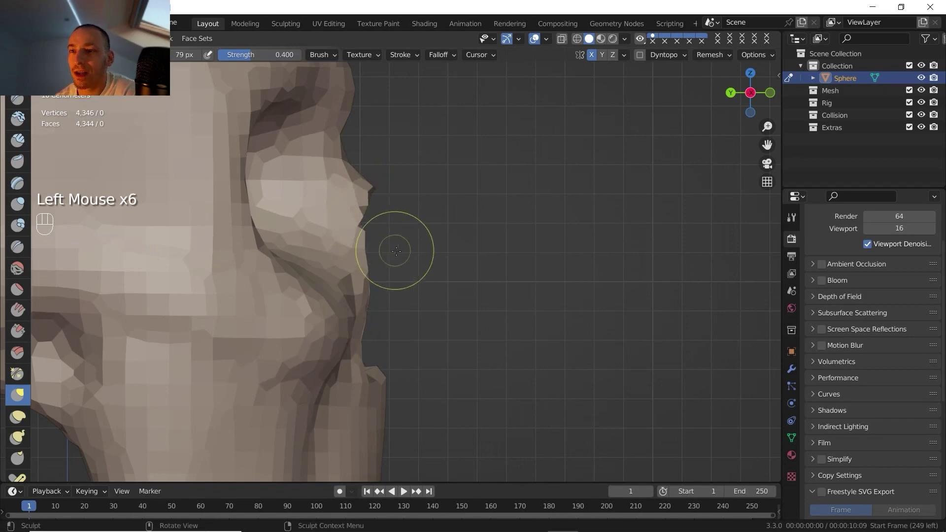
Step: Refine the nasal bone tip and upper edge of the nasal opening with small downward Grab pulls, and check the full profile
{"action": "scroll", "coordinate": [394, 250], "scroll_direction": "down", "scroll_amount": 3}
{"action": "scroll", "coordinate": [395, 250], "scroll_direction": "up", "scroll_amount": 2}
{"action": "mouse_move", "coordinate": [374, 212]}
{"action": "left_mouse_down"}
{"action": "mouse_move", "coordinate": [381, 229]}
{"action": "mouse_move", "coordinate": [380, 221]}
{"action": "left_mouse_up"}
{"action": "left_click_drag", "start_coordinate": [375, 220], "coordinate": [380, 244]}
{"action": "scroll", "coordinate": [386, 249], "scroll_direction": "down", "scroll_amount": 2}
{"action": "middle_click_drag", "start_coordinate": [386, 249], "coordinate": [410, 253], "text": "shift"}
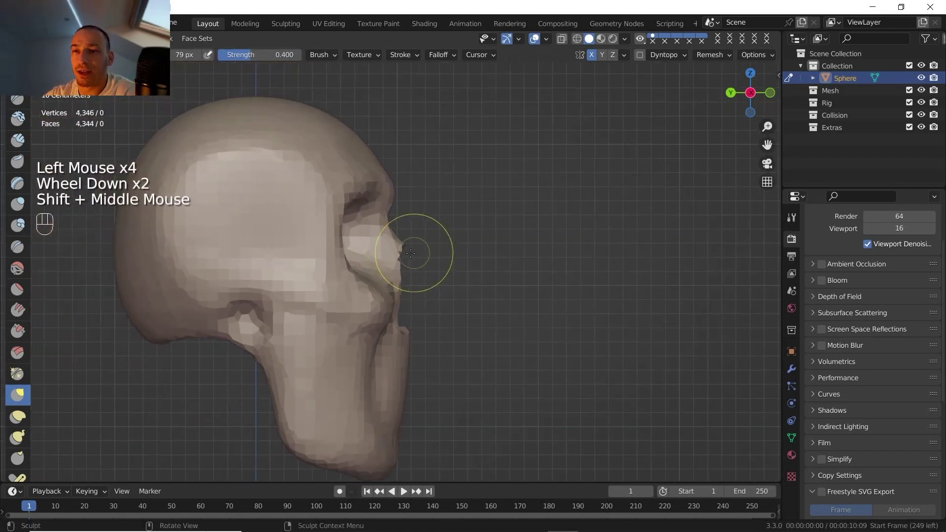
Step: Carve the temple hollow behind the brow and above the cheekbone with subtractive Clay Strips strokes at 79 px
{"action": "mouse_move", "coordinate": [424, 252]}
{"action": "middle_mouse_down"}
{"action": "mouse_move", "coordinate": [441, 247]}
{"action": "mouse_move", "coordinate": [437, 254]}
{"action": "middle_mouse_up"}
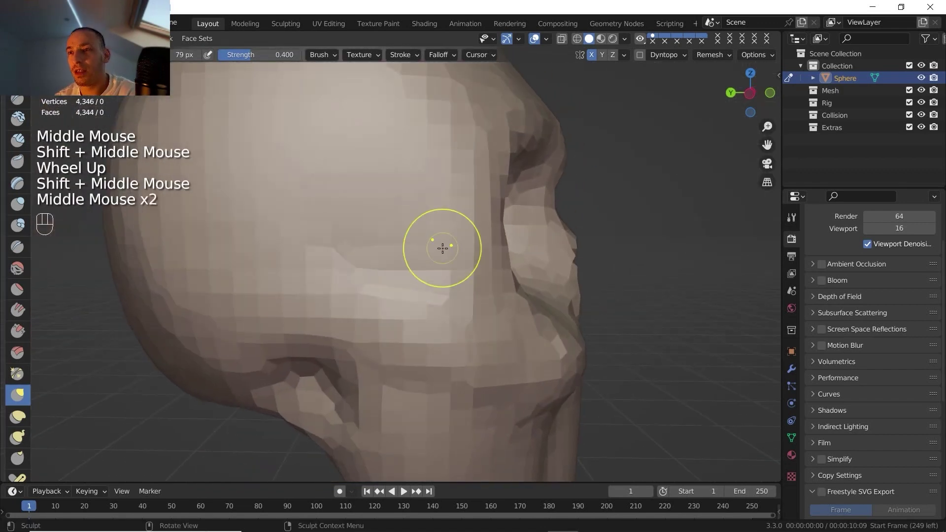
{"action": "scroll", "coordinate": [440, 251], "scroll_direction": "down", "scroll_amount": 1}
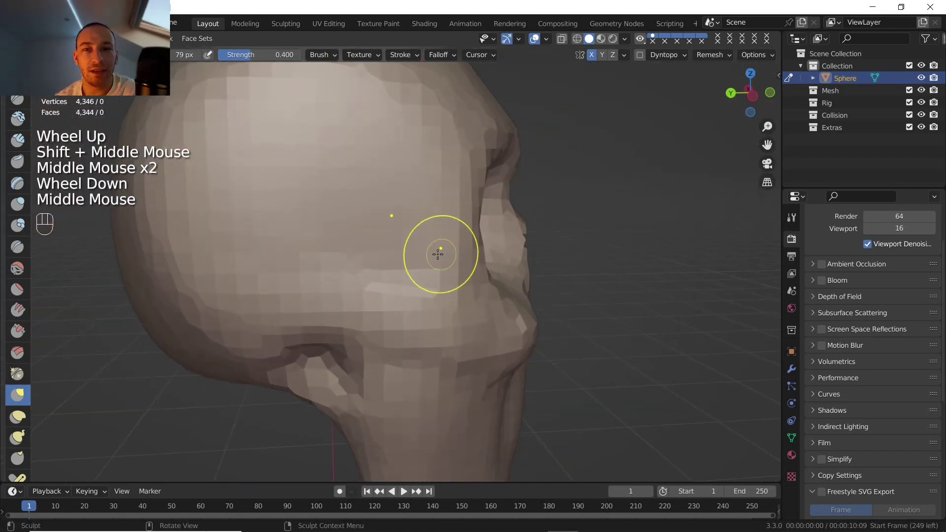
{"action": "left_click", "coordinate": [17, 140]}
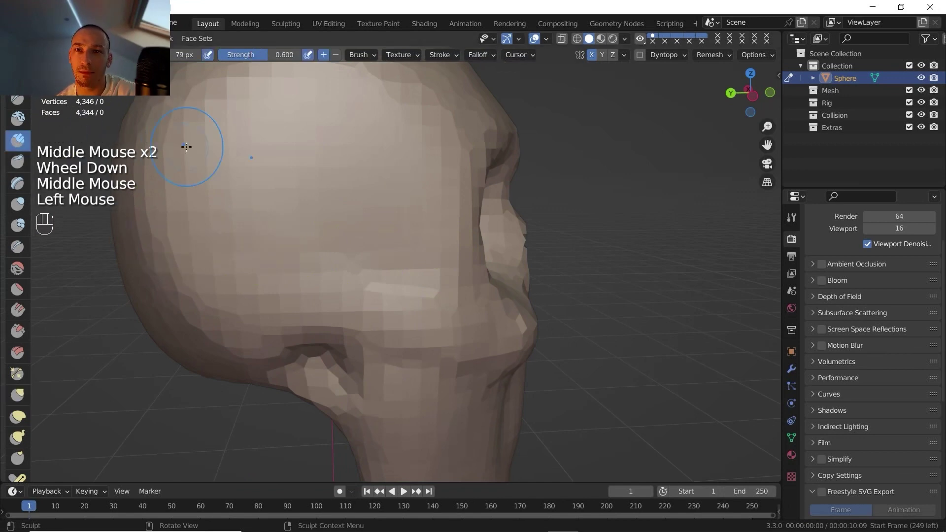
{"action": "left_click_drag", "start_coordinate": [397, 127], "coordinate": [397, 166], "text": "ctrl"}
{"action": "left_click_drag", "start_coordinate": [405, 129], "coordinate": [405, 169], "text": "ctrl"}
{"action": "left_click_drag", "start_coordinate": [419, 170], "coordinate": [418, 205], "text": "ctrl"}
{"action": "left_click_drag", "start_coordinate": [424, 177], "coordinate": [425, 232], "text": "ctrl"}
{"action": "mouse_move", "coordinate": [420, 221]}
{"action": "left_mouse_down", "text": "ctrl"}
{"action": "mouse_move", "coordinate": [400, 260]}
{"action": "mouse_move", "coordinate": [311, 253]}
{"action": "left_mouse_up", "text": "ctrl"}
{"action": "left_click_drag", "start_coordinate": [340, 256], "coordinate": [284, 261], "text": "ctrl"}
{"action": "left_click_drag", "start_coordinate": [394, 256], "coordinate": [365, 94], "text": "ctrl"}
{"action": "left_click_drag", "start_coordinate": [351, 98], "coordinate": [367, 128], "text": "ctrl"}
{"action": "mouse_move", "coordinate": [384, 133]}
{"action": "left_mouse_down", "text": "ctrl"}
{"action": "mouse_move", "coordinate": [393, 179]}
{"action": "mouse_move", "coordinate": [377, 206]}
{"action": "left_mouse_up", "text": "ctrl"}
Step: Smooth the side of the skull behind the carved temple hollow, and check the form from several angles
{"action": "mouse_move", "coordinate": [362, 207]}
{"action": "left_mouse_down", "text": "shift"}
{"action": "mouse_move", "coordinate": [330, 239]}
{"action": "mouse_move", "coordinate": [253, 217]}
{"action": "mouse_move", "coordinate": [340, 127]}
{"action": "left_mouse_up", "text": "shift"}
{"action": "scroll", "coordinate": [340, 126], "scroll_direction": "down", "scroll_amount": 3}
{"action": "middle_click_drag", "start_coordinate": [340, 126], "coordinate": [401, 203], "text": "shift"}
{"action": "middle_click_drag", "start_coordinate": [402, 202], "coordinate": [370, 206]}
{"action": "scroll", "coordinate": [370, 206], "scroll_direction": "up", "scroll_amount": 1}
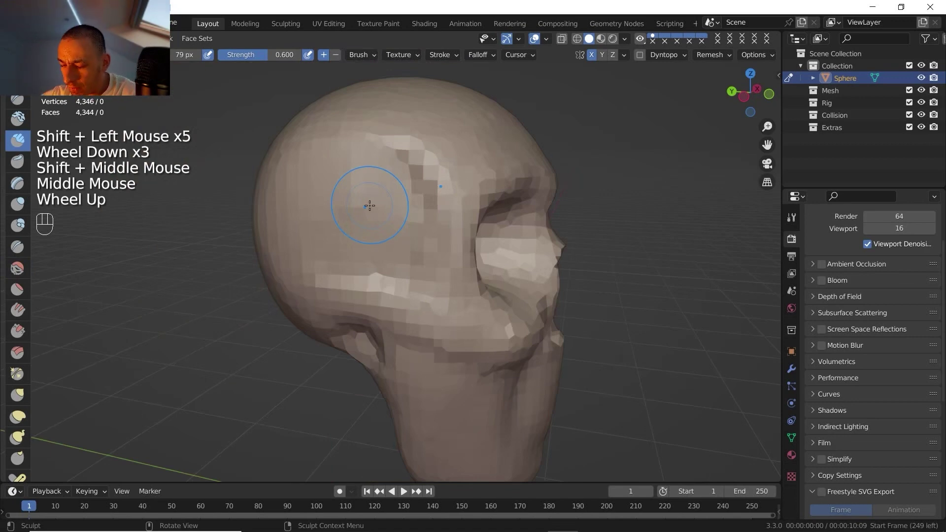
{"action": "left_click_drag", "start_coordinate": [348, 201], "coordinate": [354, 172], "text": "shift"}
{"action": "left_click_drag", "start_coordinate": [353, 207], "coordinate": [359, 178], "text": "shift"}
{"action": "left_click_drag", "start_coordinate": [362, 192], "coordinate": [371, 224], "text": "shift"}
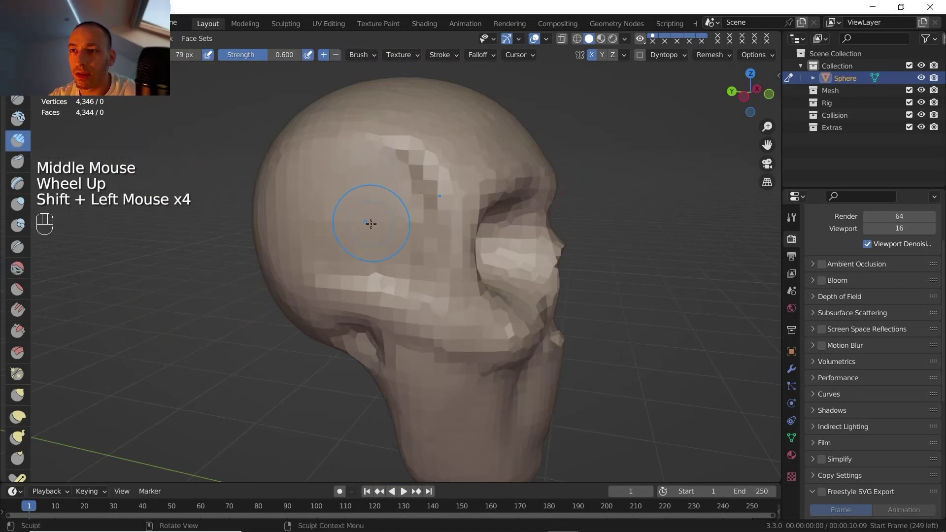
{"action": "scroll", "coordinate": [415, 216], "scroll_direction": "down", "scroll_amount": 1}
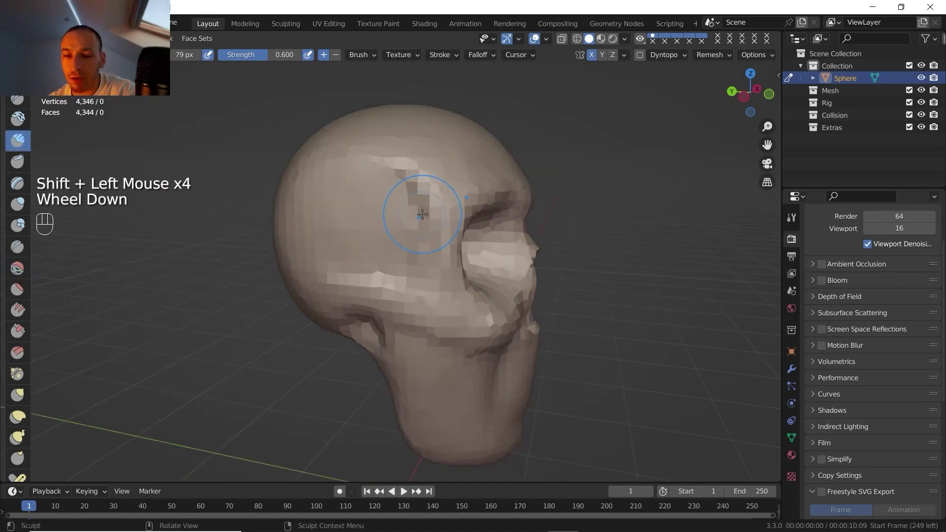
{"action": "middle_click_drag", "start_coordinate": [413, 212], "coordinate": [439, 183], "text": "shift"}
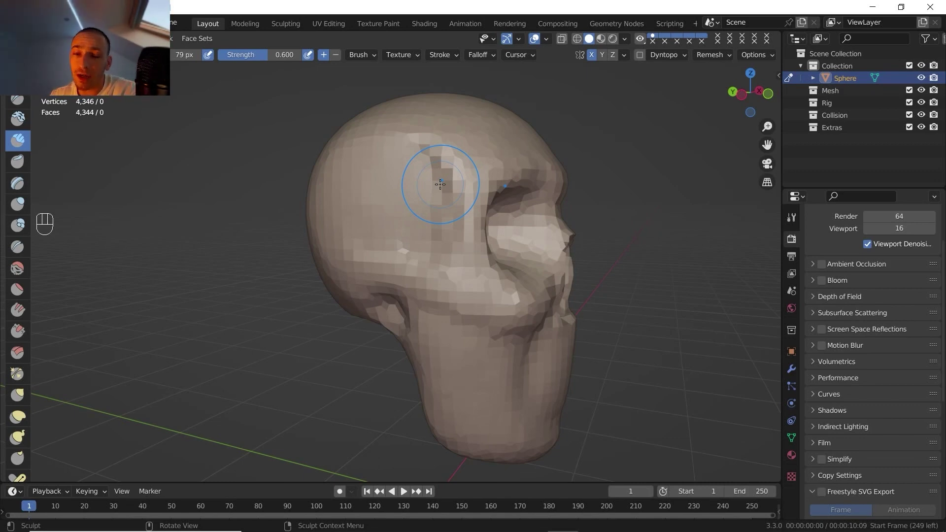
{"action": "scroll", "coordinate": [498, 199], "scroll_direction": "down", "scroll_amount": 1}
{"action": "middle_click_drag", "start_coordinate": [511, 222], "coordinate": [449, 213], "text": "shift"}
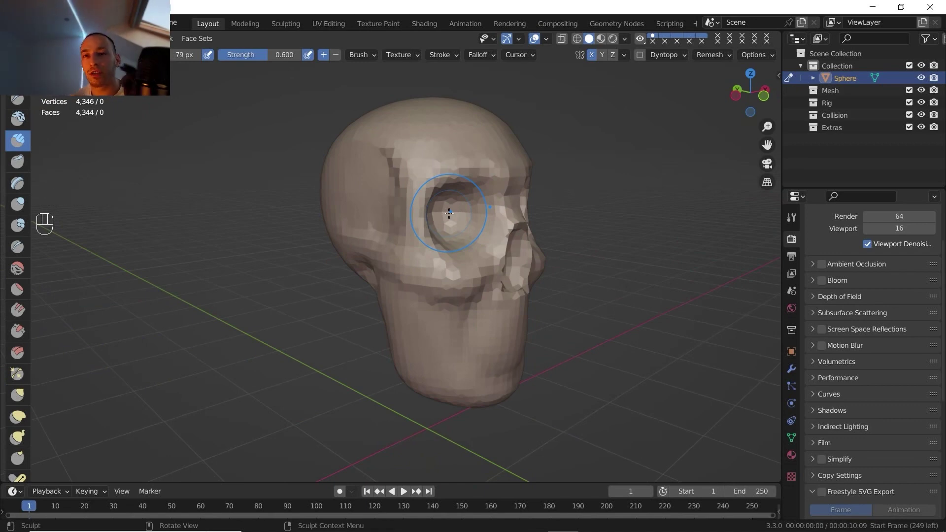
Step: Try remeshing the skull at a very fine voxel size of 0.0161 m
{"action": "left_click", "coordinate": [712, 58]}
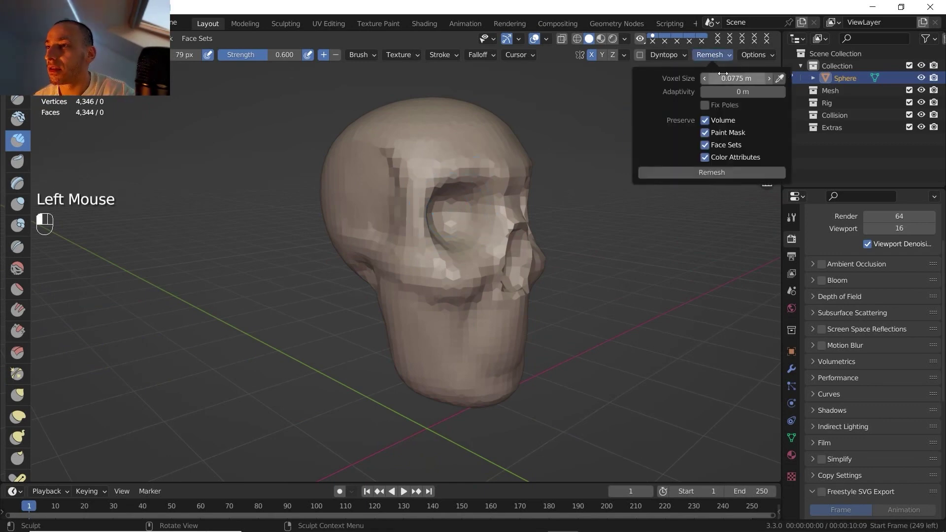
{"action": "left_click_drag", "start_coordinate": [725, 77], "coordinate": [731, 78], "text": "shift"}
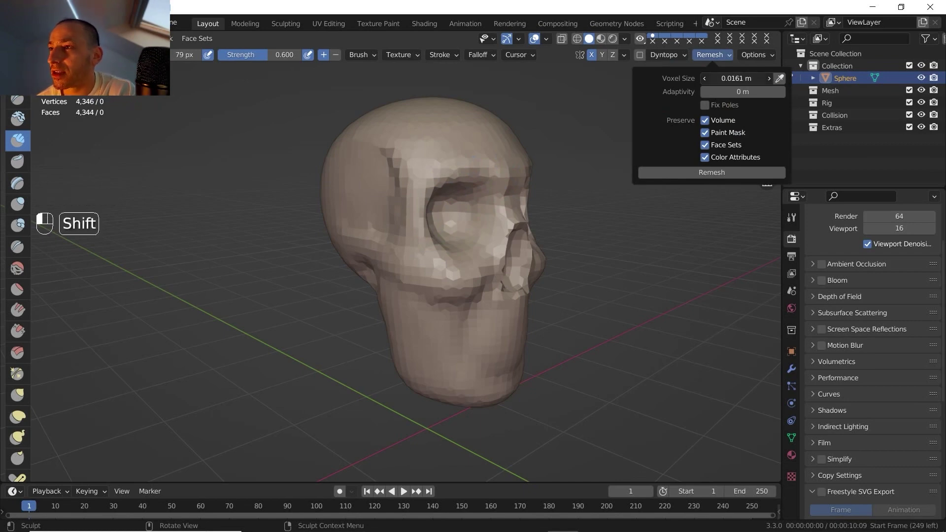
{"action": "left_click", "coordinate": [679, 170]}
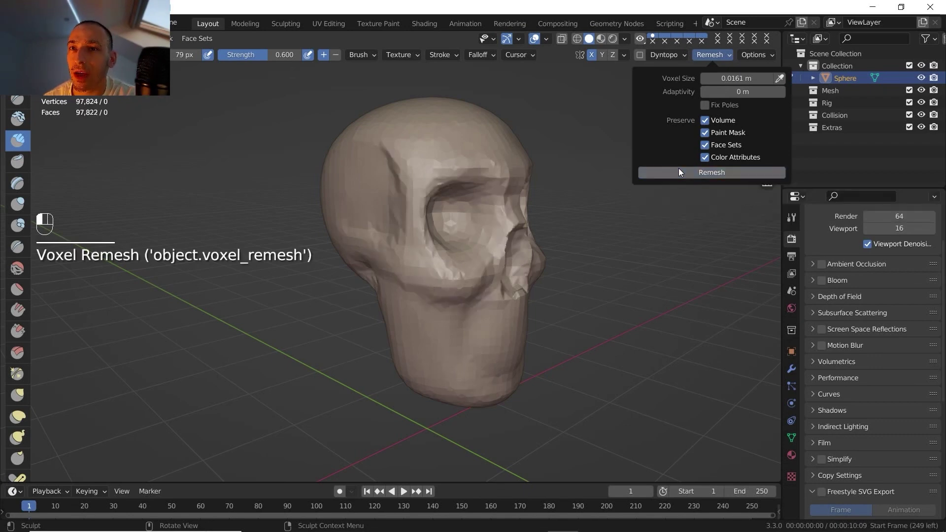
{"action": "middle_click_drag", "start_coordinate": [434, 241], "coordinate": [461, 194]}
{"action": "scroll", "coordinate": [461, 192], "scroll_direction": "up", "scroll_amount": 2}
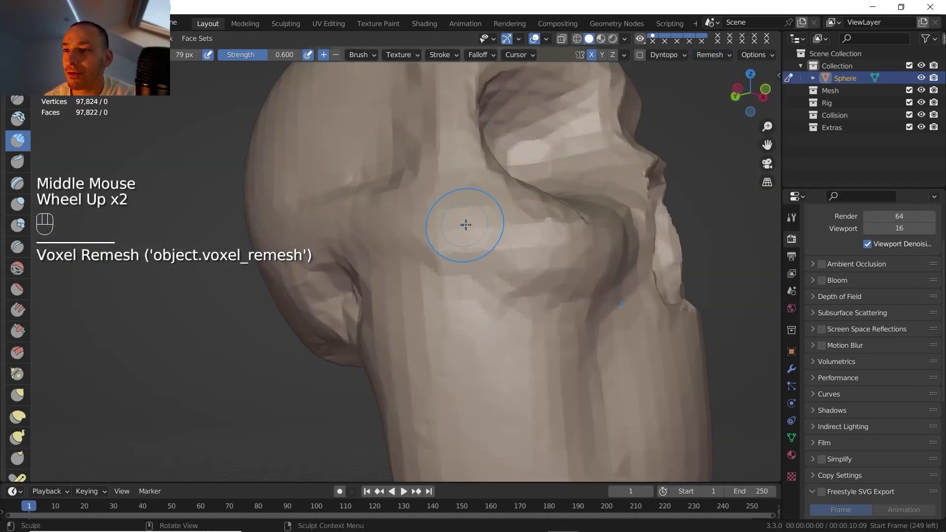
Step: Try Clay Strips strokes on the dense mesh below the cheekbone, and undo both the strokes and the fine remesh
{"action": "mouse_move", "coordinate": [481, 236]}
{"action": "middle_mouse_down", "text": "shift"}
{"action": "mouse_move", "coordinate": [391, 153]}
{"action": "mouse_move", "coordinate": [414, 178]}
{"action": "middle_mouse_up", "text": "shift"}
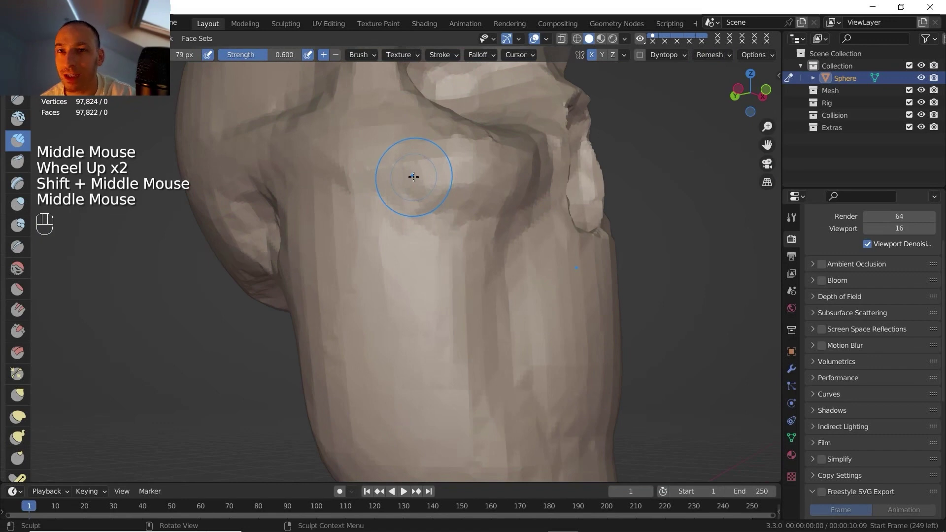
{"action": "left_click_drag", "start_coordinate": [379, 190], "coordinate": [387, 271]}
{"action": "mouse_move", "coordinate": [368, 262]}
{"action": "left_mouse_down"}
{"action": "mouse_move", "coordinate": [370, 335]}
{"action": "mouse_move", "coordinate": [522, 273]}
{"action": "mouse_move", "coordinate": [438, 291]}
{"action": "mouse_move", "coordinate": [456, 306]}
{"action": "left_mouse_up"}
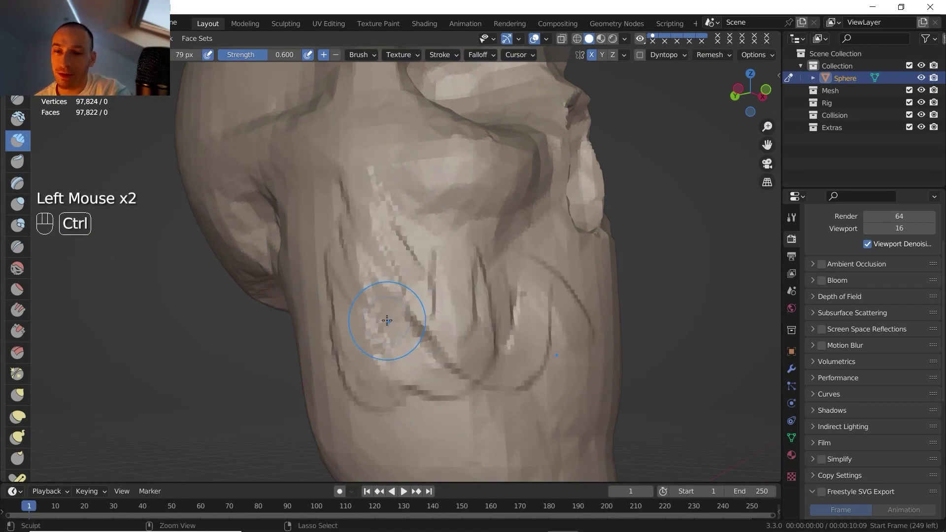
{"action": "key", "text": "ctrl+z"}
{"action": "key", "text": "ctrl+z"}
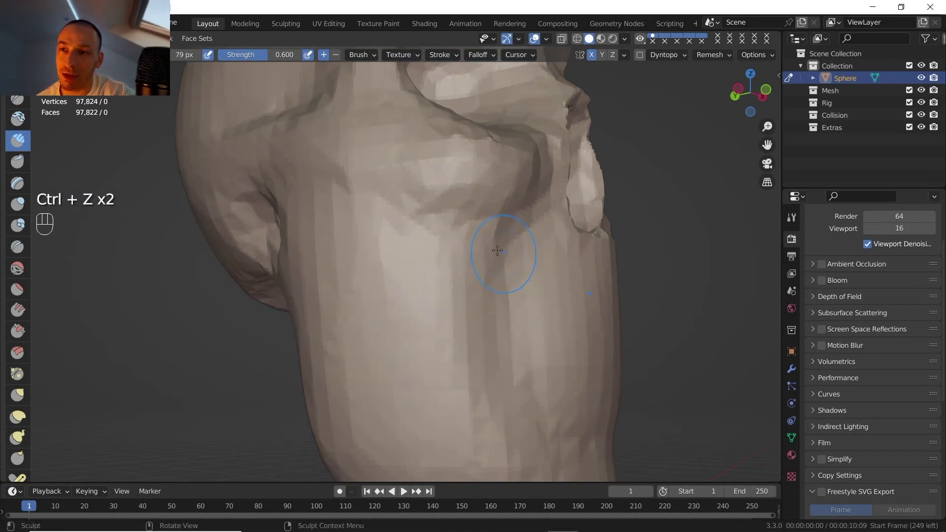
{"action": "scroll", "coordinate": [497, 250], "scroll_direction": "down", "scroll_amount": 3}
{"action": "middle_click_drag", "start_coordinate": [448, 222], "coordinate": [549, 199], "text": "ctrl"}
{"action": "key", "text": "ctrl+z"}
Step: Carve a round hollow into the underside of the skull behind the jaw with subtractive Clay Strips strokes at 95 px
{"action": "scroll", "coordinate": [443, 217], "scroll_direction": "down", "scroll_amount": 2}
{"action": "middle_click_drag", "start_coordinate": [548, 199], "coordinate": [544, 133], "text": "shift"}
{"action": "middle_click_drag", "start_coordinate": [544, 132], "coordinate": [444, 172], "text": "shift"}
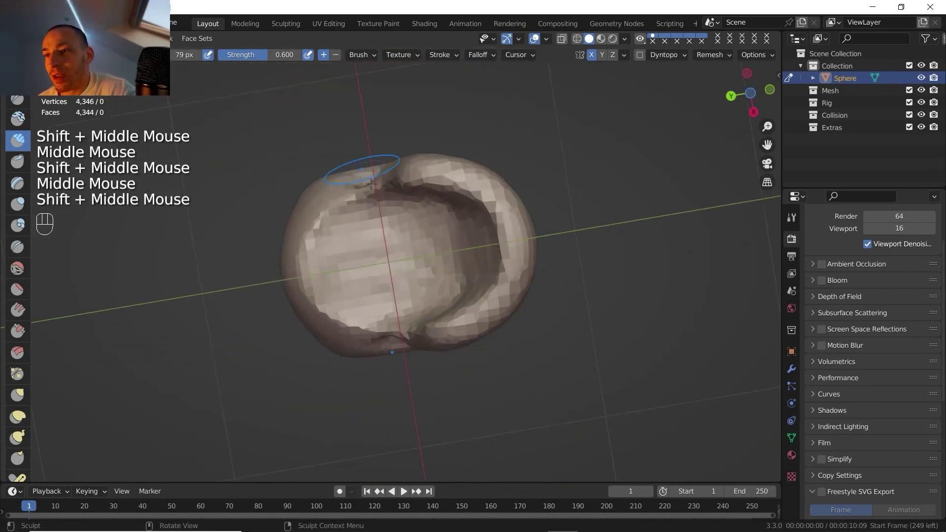
{"action": "scroll", "coordinate": [366, 203], "scroll_direction": "up", "scroll_amount": 2}
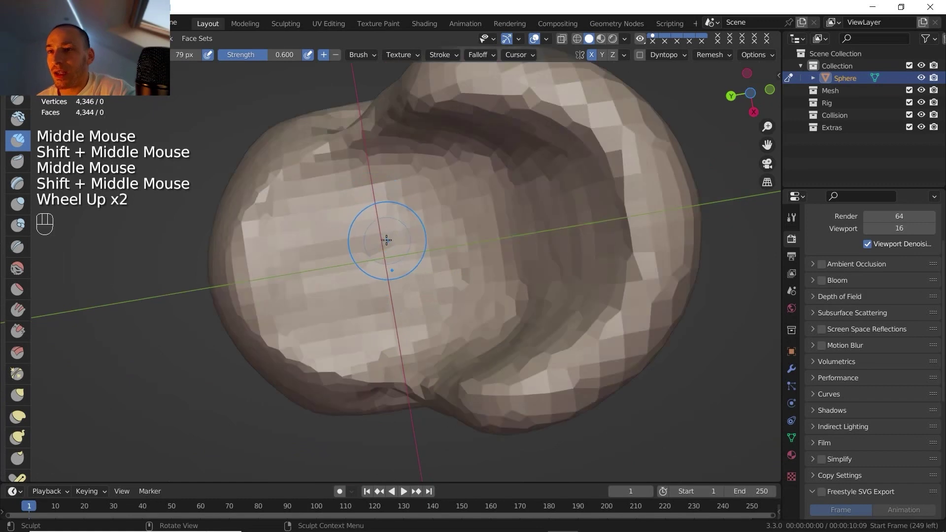
{"action": "key", "text": "f"}
{"action": "left_click", "coordinate": [357, 256]}
{"action": "left_click_drag", "start_coordinate": [355, 252], "coordinate": [344, 280], "text": "ctrl"}
{"action": "mouse_move", "coordinate": [360, 249]}
{"action": "left_mouse_down", "text": "ctrl"}
{"action": "mouse_move", "coordinate": [359, 285]}
{"action": "mouse_move", "coordinate": [363, 270]}
{"action": "mouse_move", "coordinate": [353, 258]}
{"action": "left_mouse_up", "text": "ctrl"}
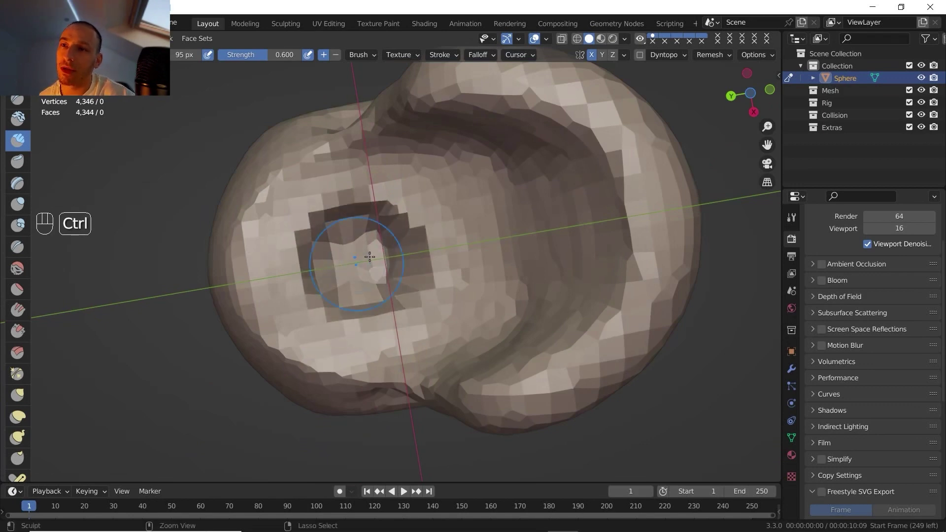
Step: Remesh the skull at a moderate voxel size coarser than 0.0161 m to even out the newly carved hollow
{"action": "scroll", "coordinate": [342, 245], "scroll_direction": "down", "scroll_amount": 2}
{"action": "middle_click_drag", "start_coordinate": [403, 269], "coordinate": [413, 210], "text": "shift"}
{"action": "left_click", "coordinate": [703, 55]}
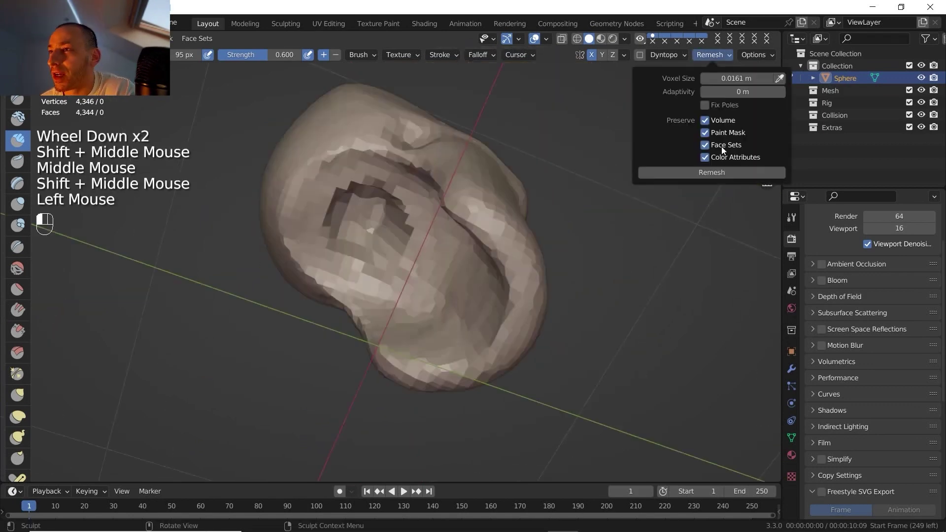
{"action": "left_click", "coordinate": [716, 173]}
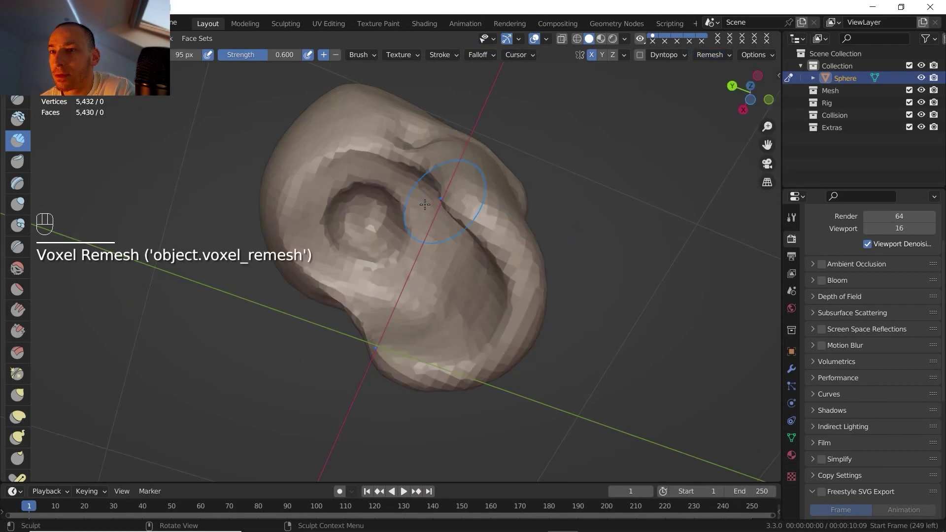
Step: Build up the rear edge of the skull base beside the round hollow with additive Clay Strips strokes at 95 px
{"action": "mouse_move", "coordinate": [413, 201]}
{"action": "middle_mouse_down", "text": "shift"}
{"action": "mouse_move", "coordinate": [487, 262]}
{"action": "mouse_move", "coordinate": [461, 251]}
{"action": "middle_mouse_up", "text": "shift"}
{"action": "mouse_move", "coordinate": [461, 252]}
{"action": "middle_mouse_down", "text": "shift"}
{"action": "mouse_move", "coordinate": [454, 266]}
{"action": "mouse_move", "coordinate": [421, 242]}
{"action": "middle_mouse_up", "text": "shift"}
{"action": "scroll", "coordinate": [441, 271], "scroll_direction": "up", "scroll_amount": 2}
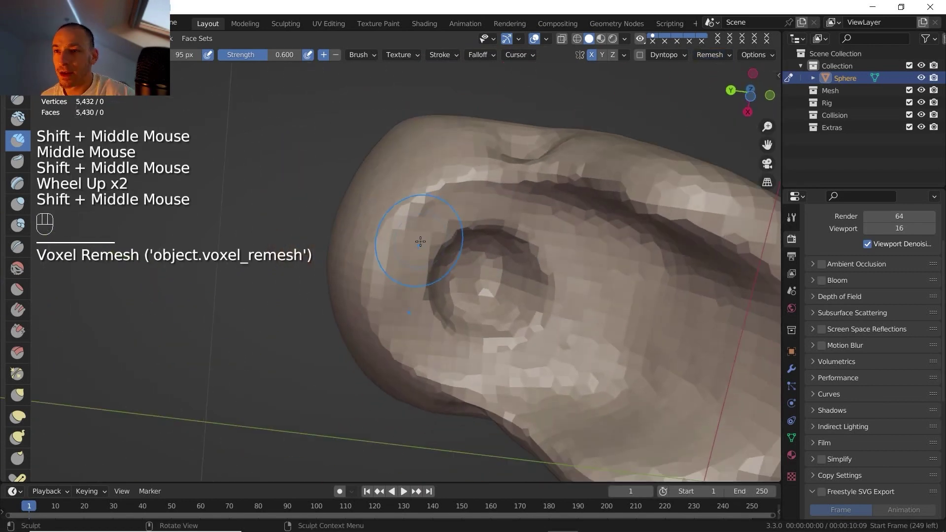
{"action": "left_click_drag", "start_coordinate": [400, 335], "coordinate": [374, 286]}
{"action": "left_click_drag", "start_coordinate": [389, 330], "coordinate": [370, 276]}
{"action": "left_click_drag", "start_coordinate": [384, 325], "coordinate": [365, 241]}
{"action": "left_click_drag", "start_coordinate": [369, 296], "coordinate": [362, 236]}
{"action": "left_click_drag", "start_coordinate": [365, 289], "coordinate": [361, 236]}
{"action": "left_click_drag", "start_coordinate": [365, 286], "coordinate": [357, 242]}
{"action": "left_click_drag", "start_coordinate": [363, 288], "coordinate": [351, 252]}
{"action": "left_click_drag", "start_coordinate": [364, 291], "coordinate": [349, 254]}
{"action": "left_click_drag", "start_coordinate": [362, 296], "coordinate": [340, 242]}
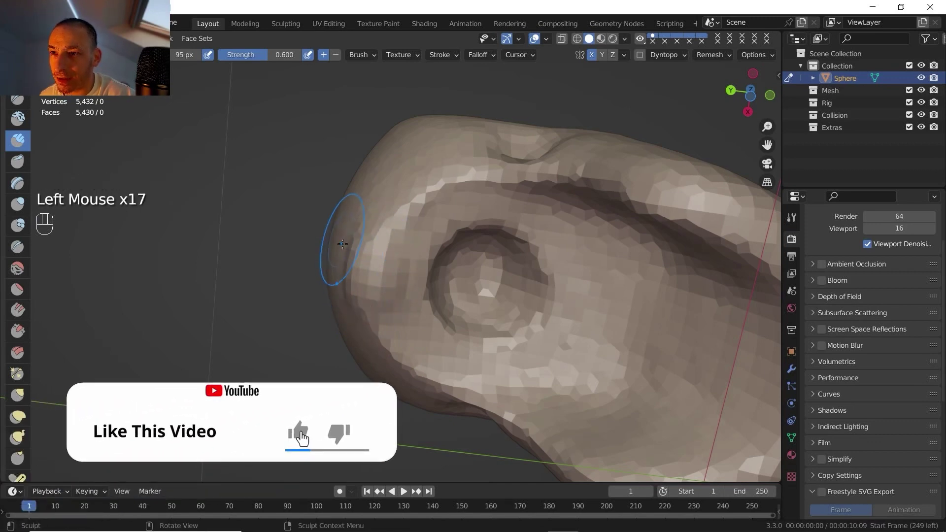
{"action": "left_click_drag", "start_coordinate": [351, 281], "coordinate": [339, 237]}
{"action": "left_click_drag", "start_coordinate": [354, 286], "coordinate": [343, 247]}
Step: Smooth the sharp dent on the midline of the skull with short upward strokes
{"action": "middle_click_drag", "start_coordinate": [365, 262], "coordinate": [316, 278]}
{"action": "middle_click_drag", "start_coordinate": [315, 278], "coordinate": [259, 237], "text": "shift"}
{"action": "middle_click_drag", "start_coordinate": [259, 237], "coordinate": [231, 312]}
{"action": "scroll", "coordinate": [231, 313], "scroll_direction": "down", "scroll_amount": 1}
{"action": "middle_click_drag", "start_coordinate": [375, 182], "coordinate": [392, 256], "text": "shift"}
{"action": "scroll", "coordinate": [378, 223], "scroll_direction": "up", "scroll_amount": 4}
{"action": "middle_click_drag", "start_coordinate": [392, 256], "coordinate": [401, 267]}
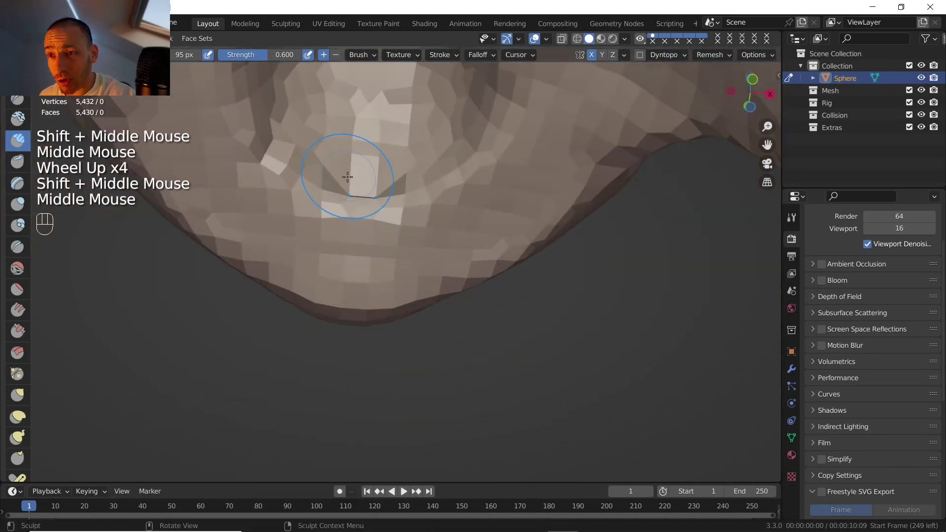
{"action": "left_click_drag", "start_coordinate": [351, 190], "coordinate": [364, 163], "text": "shift"}
{"action": "left_click_drag", "start_coordinate": [363, 185], "coordinate": [367, 153], "text": "shift"}
{"action": "left_click_drag", "start_coordinate": [367, 158], "coordinate": [379, 116], "text": "shift"}
Step: Enable Front Faces Only in the advanced Clay Strips brush settings and save the file
{"action": "scroll", "coordinate": [377, 133], "scroll_direction": "down", "scroll_amount": 3}
{"action": "middle_click_drag", "start_coordinate": [359, 186], "coordinate": [380, 217], "text": "shift"}
{"action": "mouse_move", "coordinate": [380, 217]}
{"action": "middle_mouse_down"}
{"action": "mouse_move", "coordinate": [626, 142]}
{"action": "mouse_move", "coordinate": [609, 170]}
{"action": "middle_mouse_up"}
{"action": "middle_click_drag", "start_coordinate": [609, 170], "coordinate": [582, 207], "text": "shift"}
{"action": "middle_click_drag", "start_coordinate": [581, 207], "coordinate": [379, 224]}
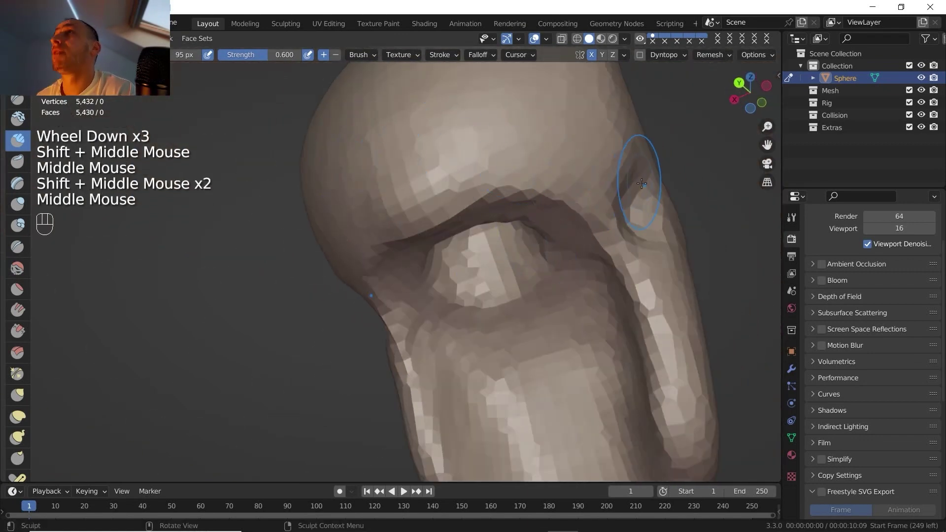
{"action": "left_click", "coordinate": [791, 218]}
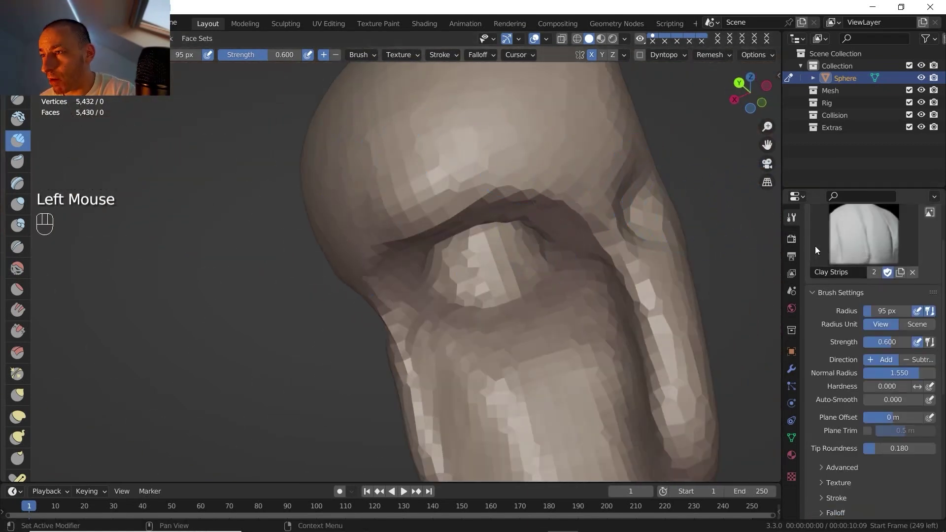
{"action": "scroll", "coordinate": [851, 329], "scroll_direction": "down", "scroll_amount": 2}
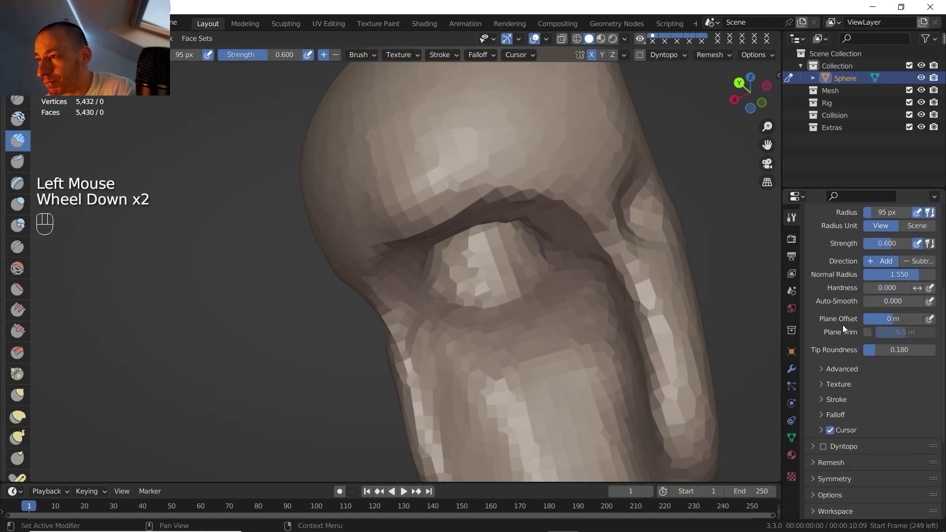
{"action": "left_click", "coordinate": [822, 369]}
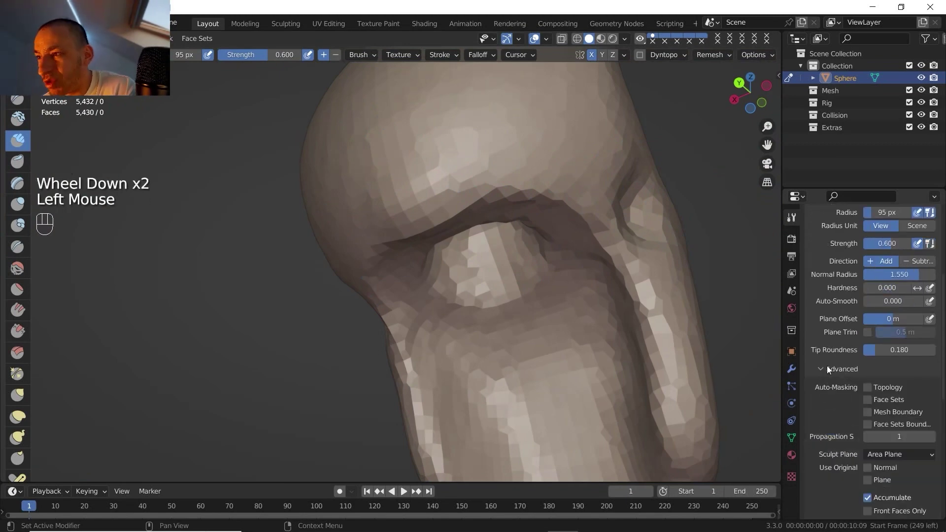
{"action": "scroll", "coordinate": [826, 366], "scroll_direction": "down", "scroll_amount": 3}
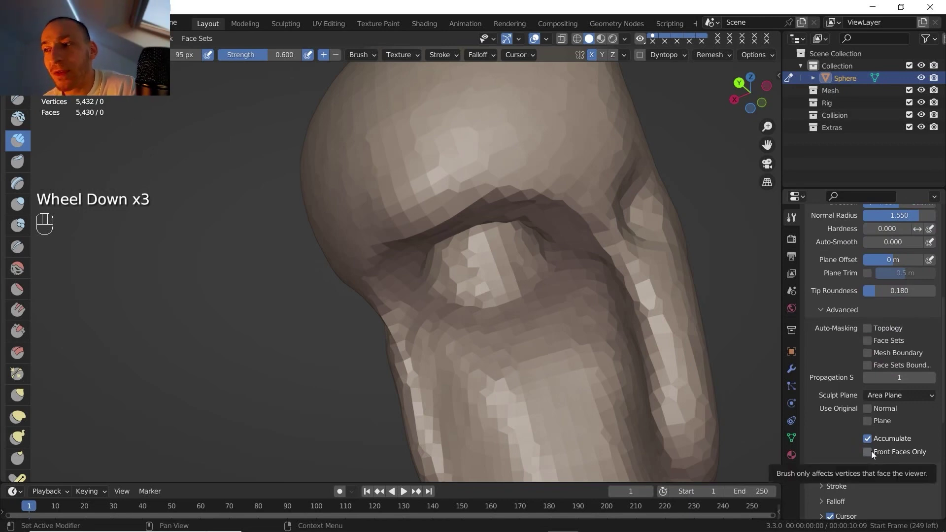
{"action": "left_click", "coordinate": [873, 454]}
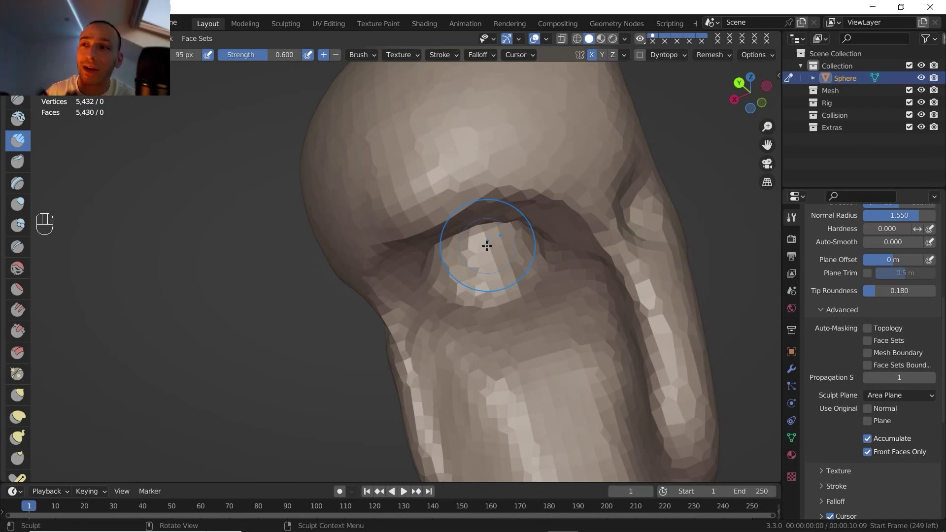
{"action": "scroll", "coordinate": [887, 360], "scroll_direction": "up", "scroll_amount": 4}
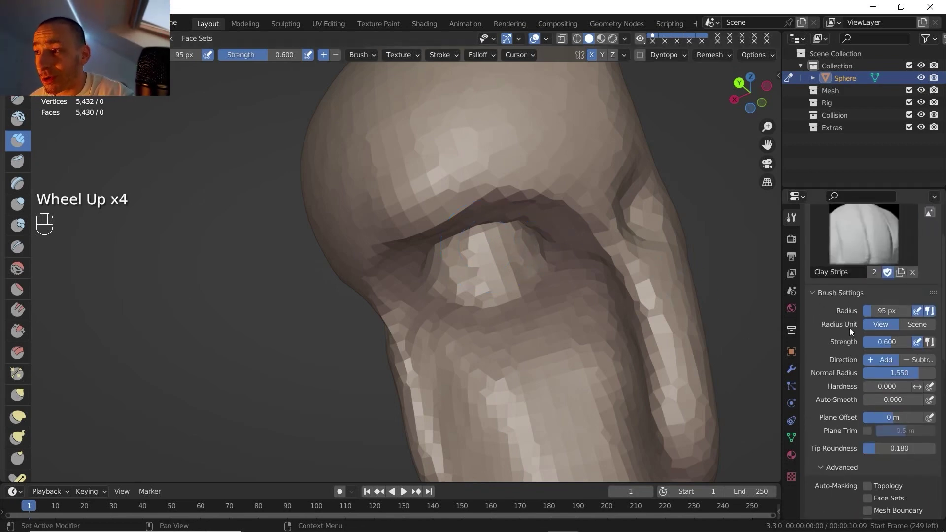
{"action": "left_click", "coordinate": [30, 23]}
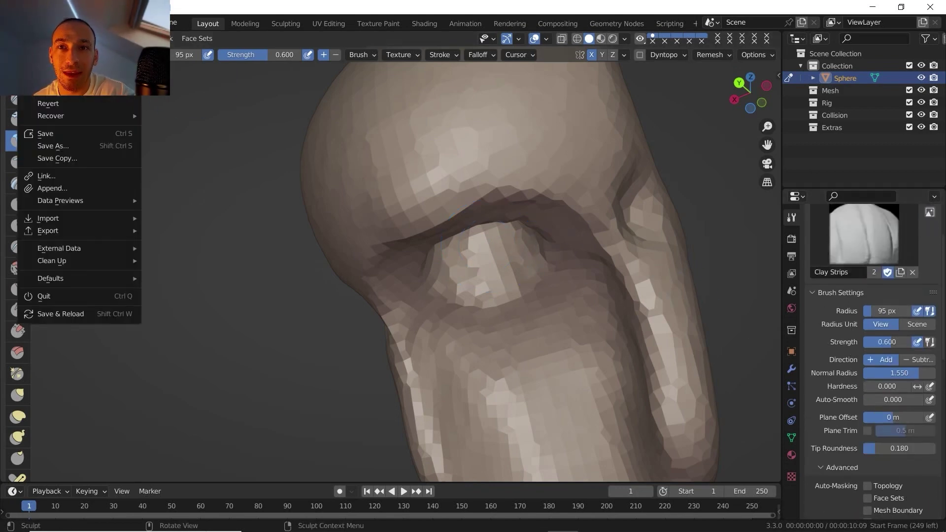
{"action": "left_click", "coordinate": [46, 133]}
Step: Examine the skull from the underside and around to a straight front view of the eye sockets
{"action": "scroll", "coordinate": [394, 256], "scroll_direction": "down", "scroll_amount": 2}
{"action": "middle_click_drag", "start_coordinate": [424, 276], "coordinate": [364, 306]}
{"action": "middle_click_drag", "start_coordinate": [365, 305], "coordinate": [370, 296], "text": "shift"}
{"action": "middle_click_drag", "start_coordinate": [370, 296], "coordinate": [444, 325]}
{"action": "mouse_move", "coordinate": [443, 326]}
{"action": "middle_mouse_down", "text": "shift"}
{"action": "mouse_move", "coordinate": [460, 360]}
{"action": "mouse_move", "coordinate": [444, 326]}
{"action": "middle_mouse_up", "text": "shift"}
{"action": "scroll", "coordinate": [454, 350], "scroll_direction": "up", "scroll_amount": 2}
{"action": "middle_click_drag", "start_coordinate": [444, 325], "coordinate": [347, 276]}
{"action": "middle_click_drag", "start_coordinate": [348, 276], "coordinate": [352, 259], "text": "shift"}
{"action": "middle_click_drag", "start_coordinate": [352, 258], "coordinate": [348, 209]}
{"action": "scroll", "coordinate": [375, 232], "scroll_direction": "down", "scroll_amount": 1}
{"action": "middle_click_drag", "start_coordinate": [406, 261], "coordinate": [395, 212], "text": "shift"}
{"action": "middle_click_drag", "start_coordinate": [394, 212], "coordinate": [424, 266]}
{"action": "middle_click_drag", "start_coordinate": [424, 266], "coordinate": [485, 355], "text": "shift"}
{"action": "mouse_move", "coordinate": [424, 256]}
{"action": "middle_mouse_down", "text": "shift"}
{"action": "mouse_move", "coordinate": [459, 300]}
{"action": "mouse_move", "coordinate": [489, 303]}
{"action": "mouse_move", "coordinate": [434, 253]}
{"action": "middle_mouse_up", "text": "shift"}
{"action": "left_click", "coordinate": [757, 93]}
{"action": "middle_click_drag", "start_coordinate": [430, 205], "coordinate": [420, 211], "text": "shift"}
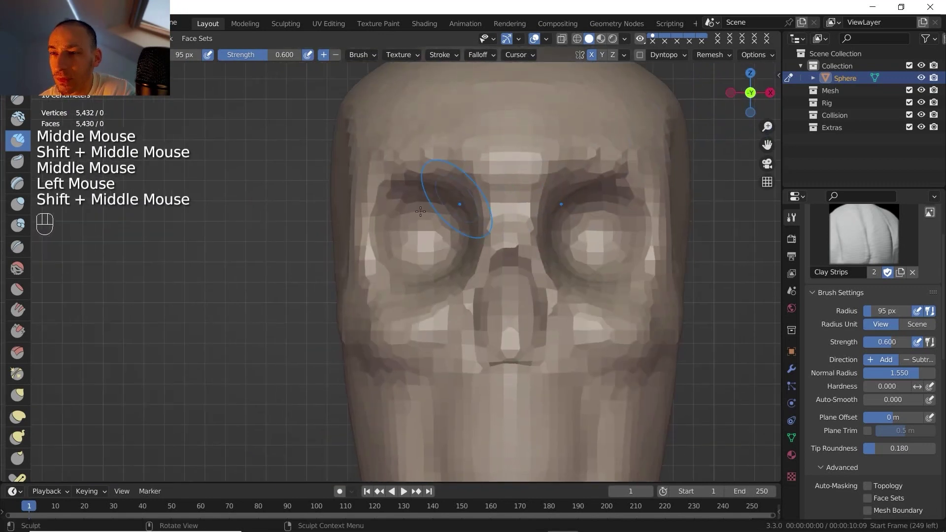
Step: Reshape the eye socket rims into rounder outlines with the Grab brush at 105 px and 0.400 strength
{"action": "left_click", "coordinate": [17, 395]}
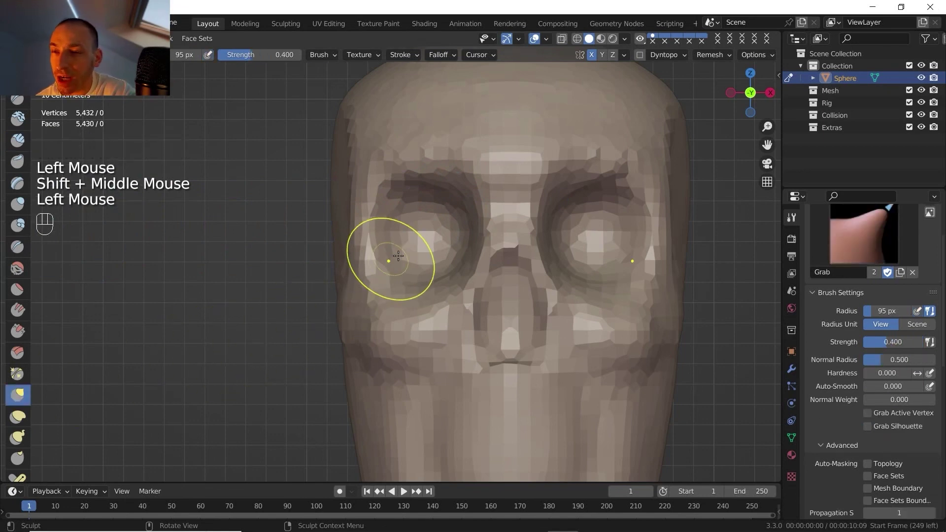
{"action": "key", "text": "f"}
{"action": "left_click", "coordinate": [391, 180]}
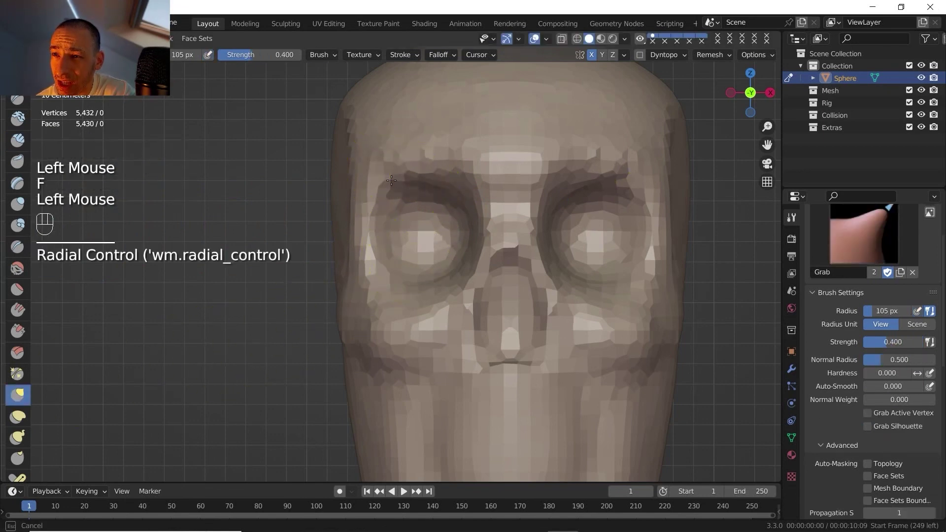
{"action": "mouse_move", "coordinate": [392, 187]}
{"action": "left_mouse_down"}
{"action": "mouse_move", "coordinate": [428, 163]}
{"action": "mouse_move", "coordinate": [464, 175]}
{"action": "left_mouse_up"}
{"action": "left_click_drag", "start_coordinate": [479, 214], "coordinate": [486, 215]}
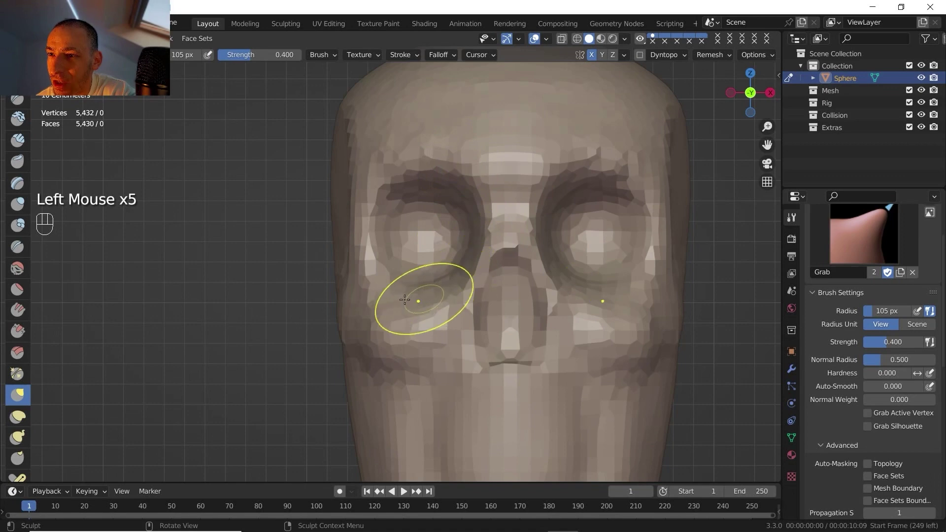
{"action": "mouse_move", "coordinate": [401, 303]}
{"action": "left_mouse_down"}
{"action": "mouse_move", "coordinate": [403, 285]}
{"action": "mouse_move", "coordinate": [381, 274]}
{"action": "mouse_move", "coordinate": [387, 264]}
{"action": "mouse_move", "coordinate": [363, 256]}
{"action": "left_mouse_up"}
{"action": "left_click_drag", "start_coordinate": [359, 211], "coordinate": [367, 206]}
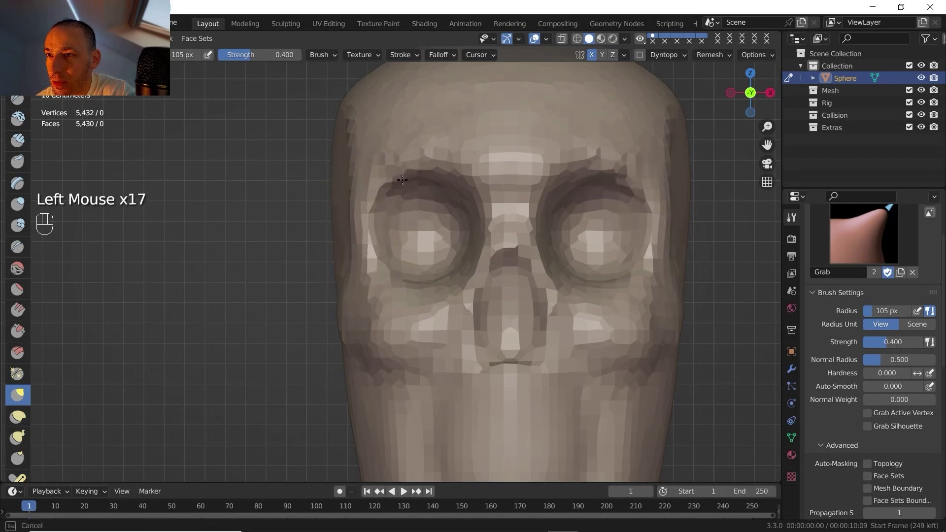
{"action": "mouse_move", "coordinate": [400, 182]}
{"action": "left_mouse_down"}
{"action": "mouse_move", "coordinate": [394, 166]}
{"action": "mouse_move", "coordinate": [382, 183]}
{"action": "left_mouse_up"}
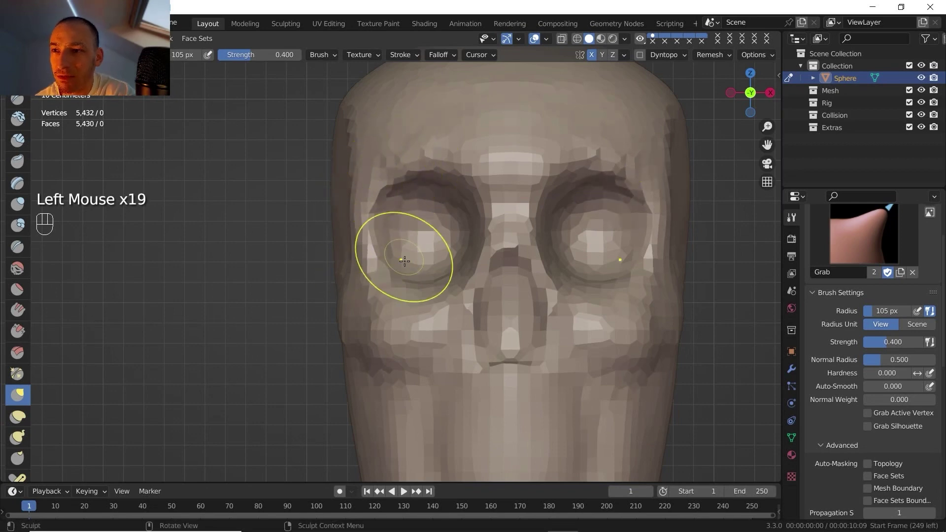
{"action": "left_click_drag", "start_coordinate": [438, 283], "coordinate": [436, 276]}
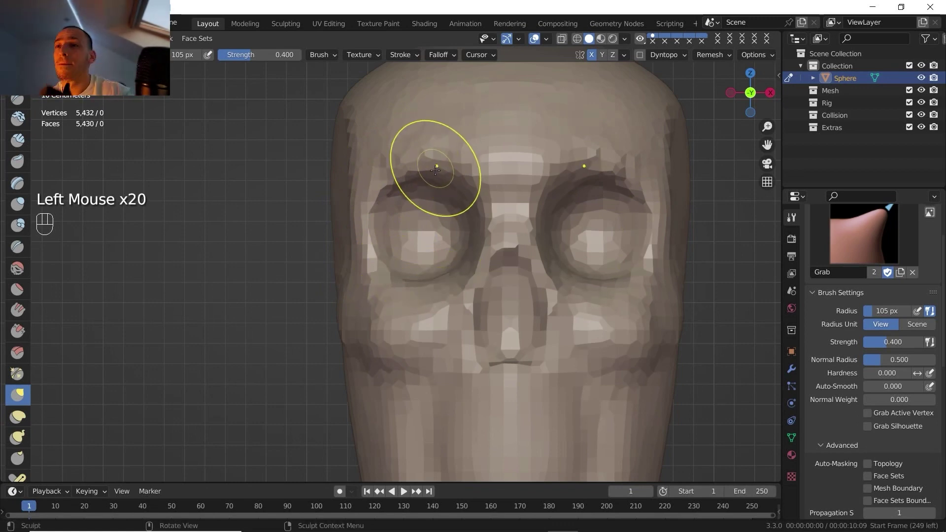
{"action": "left_click_drag", "start_coordinate": [417, 171], "coordinate": [429, 178]}
{"action": "left_click_drag", "start_coordinate": [459, 195], "coordinate": [460, 198]}
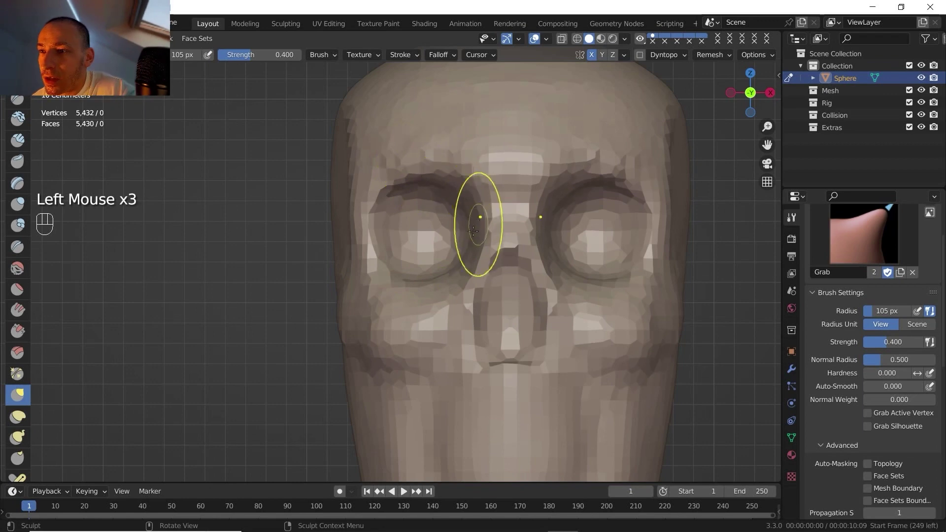
{"action": "left_click_drag", "start_coordinate": [427, 280], "coordinate": [421, 281]}
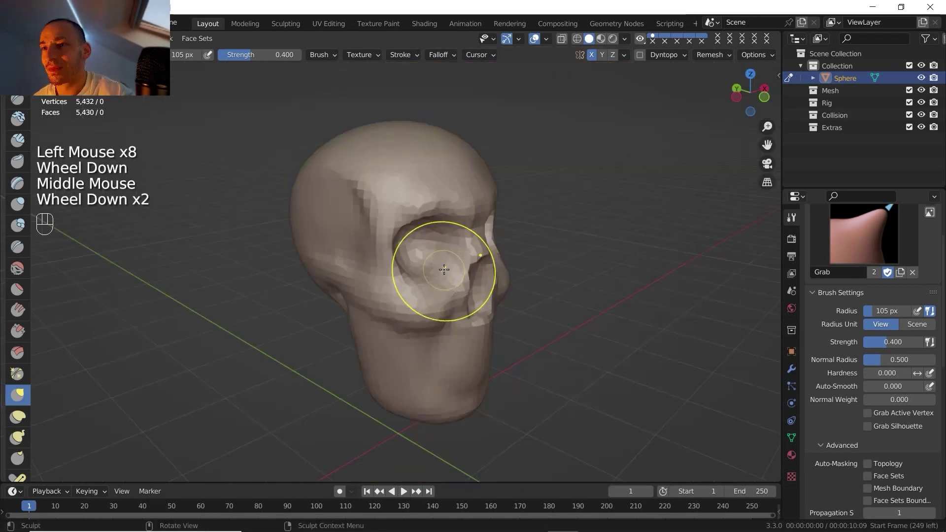
Step: Remesh the skull at a voxel size of 0.05747 m
{"action": "scroll", "coordinate": [444, 270], "scroll_direction": "down", "scroll_amount": 1}
{"action": "middle_click_drag", "start_coordinate": [444, 270], "coordinate": [492, 251]}
{"action": "scroll", "coordinate": [401, 273], "scroll_direction": "up", "scroll_amount": 1}
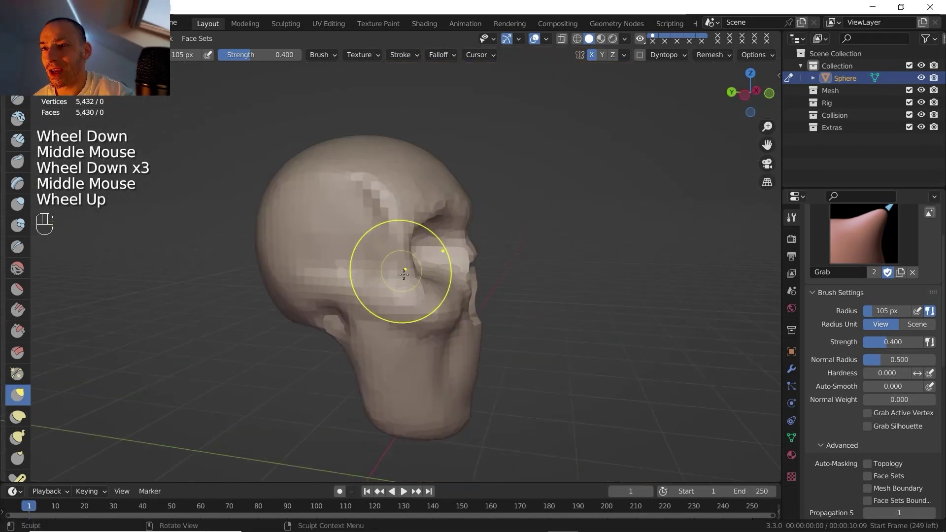
{"action": "middle_click_drag", "start_coordinate": [402, 275], "coordinate": [422, 244]}
{"action": "middle_click_drag", "start_coordinate": [421, 244], "coordinate": [468, 283], "text": "shift"}
{"action": "middle_click_drag", "start_coordinate": [468, 284], "coordinate": [439, 262]}
{"action": "scroll", "coordinate": [397, 226], "scroll_direction": "up", "scroll_amount": 1, "text": "shift"}
{"action": "middle_click_drag", "start_coordinate": [365, 223], "coordinate": [315, 216], "text": "shift"}
{"action": "middle_click_drag", "start_coordinate": [315, 216], "coordinate": [291, 227]}
{"action": "scroll", "coordinate": [315, 222], "scroll_direction": "up", "scroll_amount": 2}
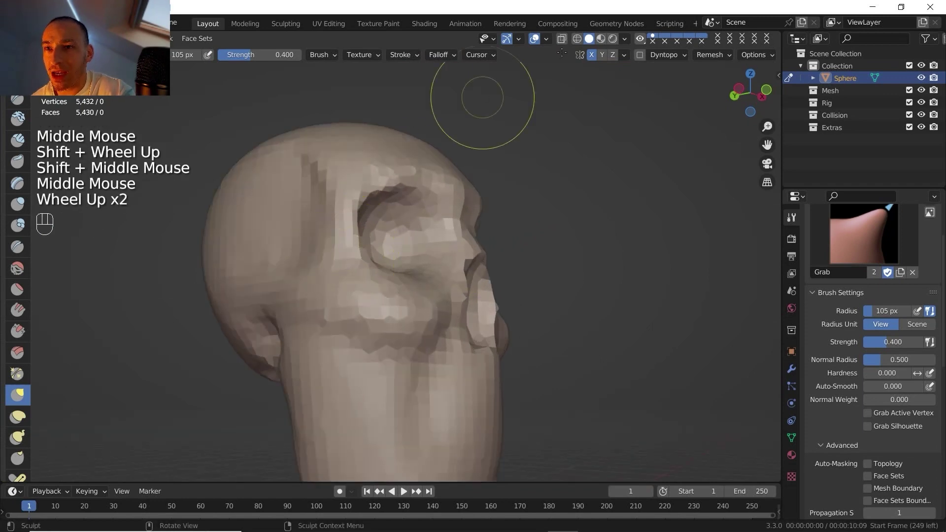
{"action": "left_click", "coordinate": [710, 56]}
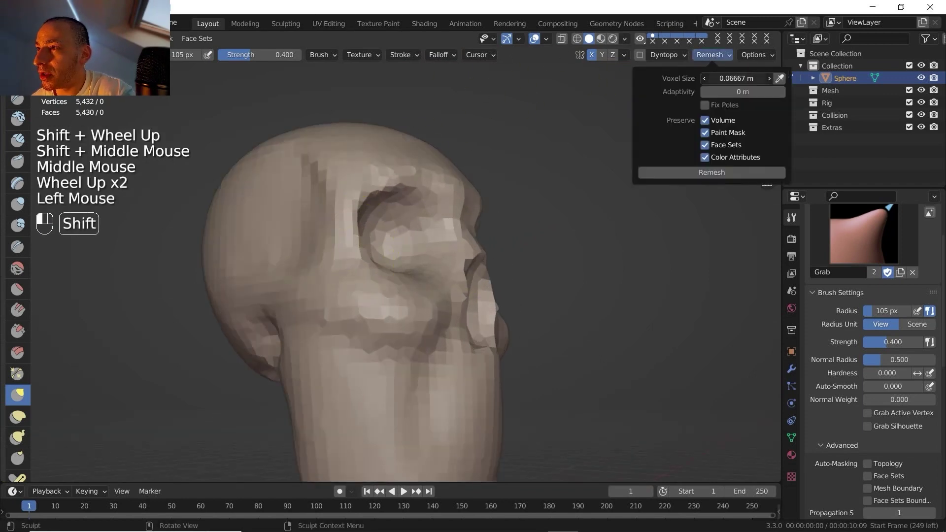
{"action": "left_click", "coordinate": [690, 170]}
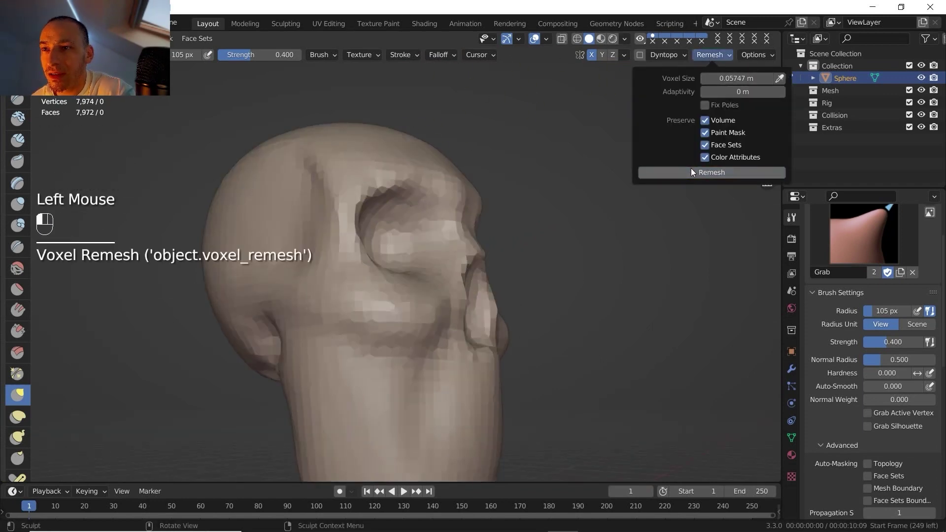
Step: Build up a small spine below the nose and cut sharp grooves along the nasal opening's sides with Draw Sharp at 61 px
{"action": "middle_click_drag", "start_coordinate": [502, 279], "coordinate": [434, 276]}
{"action": "middle_click_drag", "start_coordinate": [434, 276], "coordinate": [431, 252], "text": "shift"}
{"action": "middle_click_drag", "start_coordinate": [432, 251], "coordinate": [325, 232], "text": "shift"}
{"action": "scroll", "coordinate": [326, 232], "scroll_direction": "up", "scroll_amount": 3}
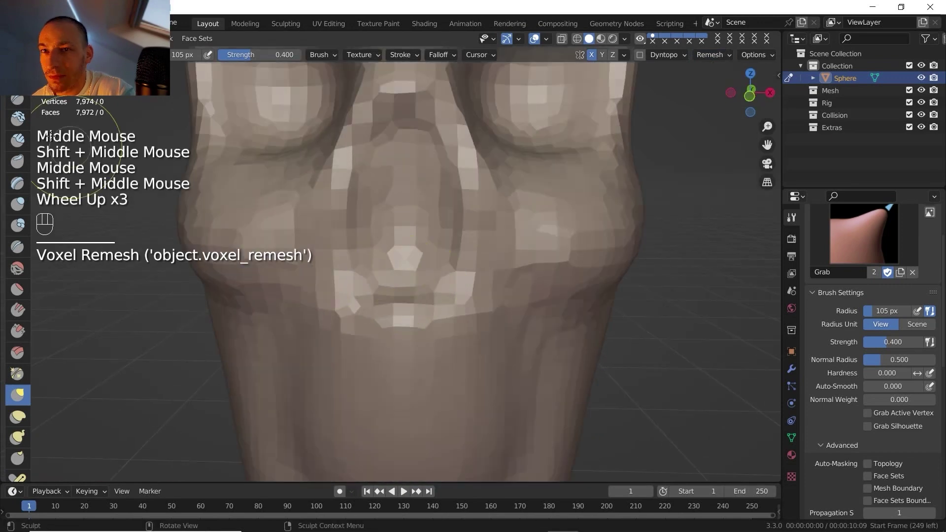
{"action": "left_click", "coordinate": [17, 101]}
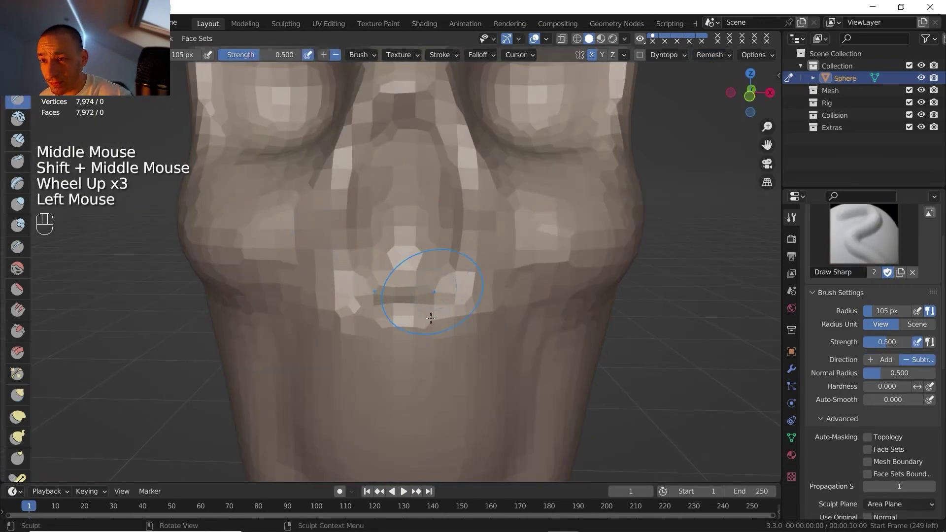
{"action": "key", "text": "f"}
{"action": "left_click", "coordinate": [373, 323]}
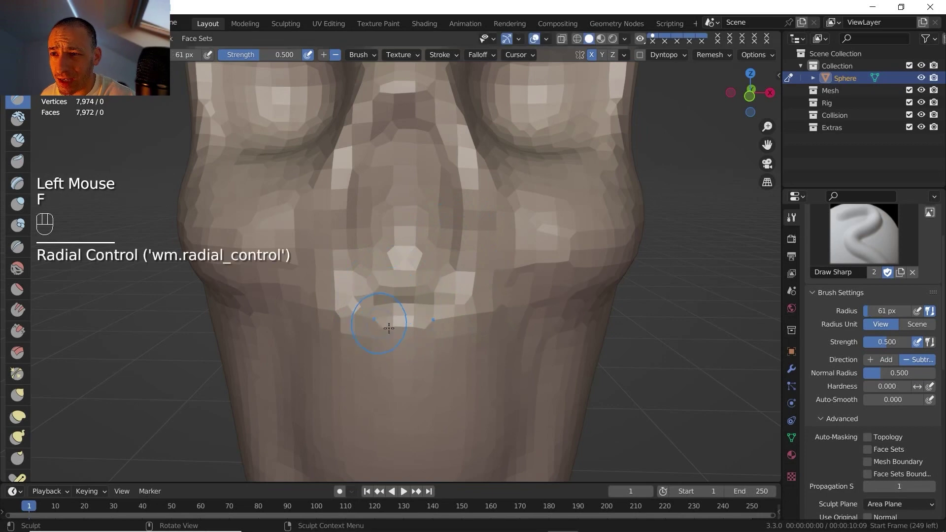
{"action": "left_click_drag", "start_coordinate": [404, 293], "coordinate": [404, 346], "text": "ctrl"}
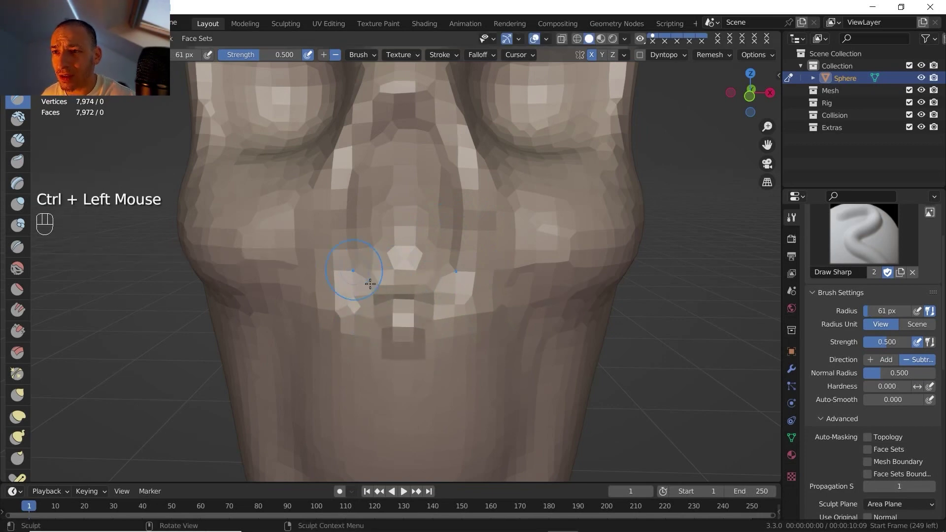
{"action": "mouse_move", "coordinate": [353, 235]}
{"action": "left_mouse_down"}
{"action": "mouse_move", "coordinate": [339, 285]}
{"action": "mouse_move", "coordinate": [350, 202]}
{"action": "mouse_move", "coordinate": [374, 148]}
{"action": "left_mouse_up"}
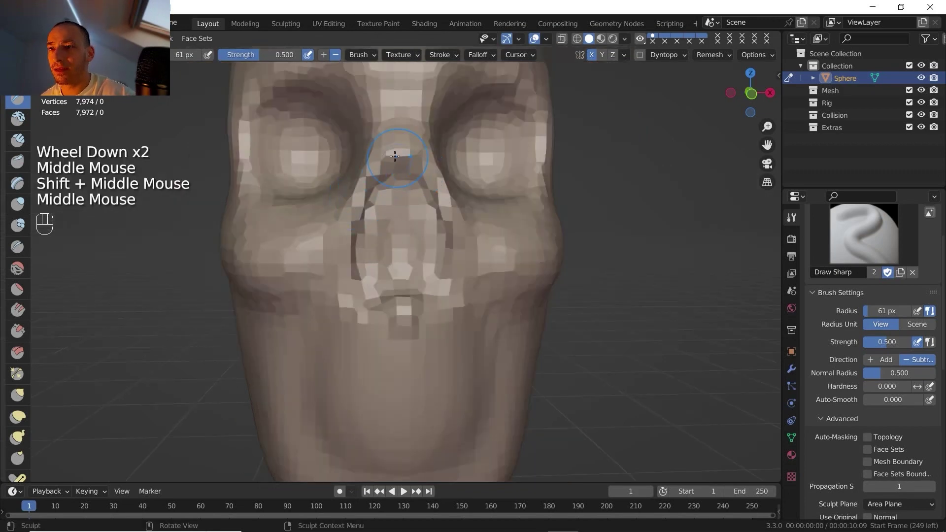
Step: Cut a sharp crease along the lower edge of the cheekbone with subtractive Draw Sharp strokes
{"action": "left_click_drag", "start_coordinate": [429, 273], "coordinate": [489, 287]}
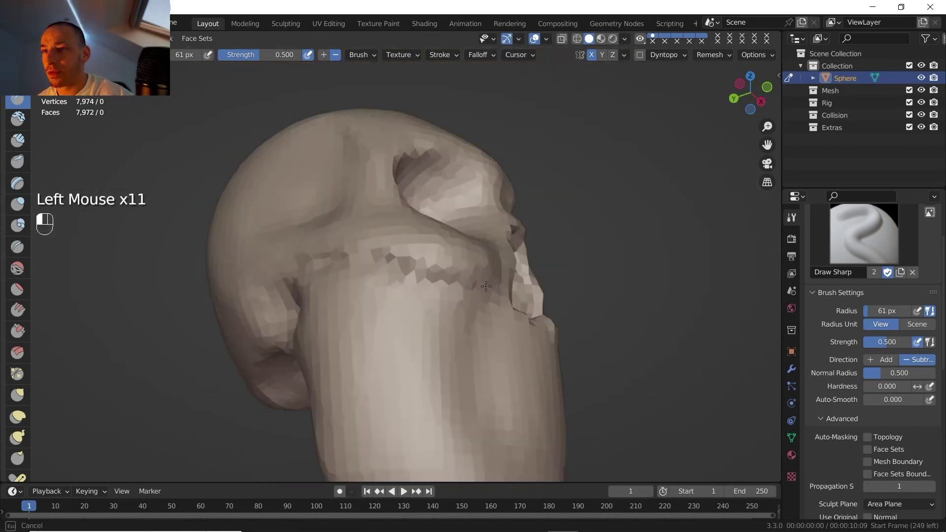
{"action": "mouse_move", "coordinate": [477, 286]}
{"action": "left_mouse_down"}
{"action": "mouse_move", "coordinate": [496, 277]}
{"action": "mouse_move", "coordinate": [457, 292]}
{"action": "left_mouse_up"}
{"action": "left_click_drag", "start_coordinate": [463, 290], "coordinate": [450, 293]}
{"action": "left_click_drag", "start_coordinate": [442, 289], "coordinate": [435, 288]}
Step: Extend the cheekbone crease backward along the side of the skull, above the jaw joint, with Draw Sharp
{"action": "middle_click_drag", "start_coordinate": [416, 283], "coordinate": [365, 276]}
{"action": "mouse_move", "coordinate": [365, 276]}
{"action": "middle_mouse_down", "text": "shift"}
{"action": "mouse_move", "coordinate": [493, 247]}
{"action": "mouse_move", "coordinate": [434, 249]}
{"action": "mouse_move", "coordinate": [469, 229]}
{"action": "mouse_move", "coordinate": [463, 256]}
{"action": "mouse_move", "coordinate": [537, 291]}
{"action": "middle_mouse_up", "text": "shift"}
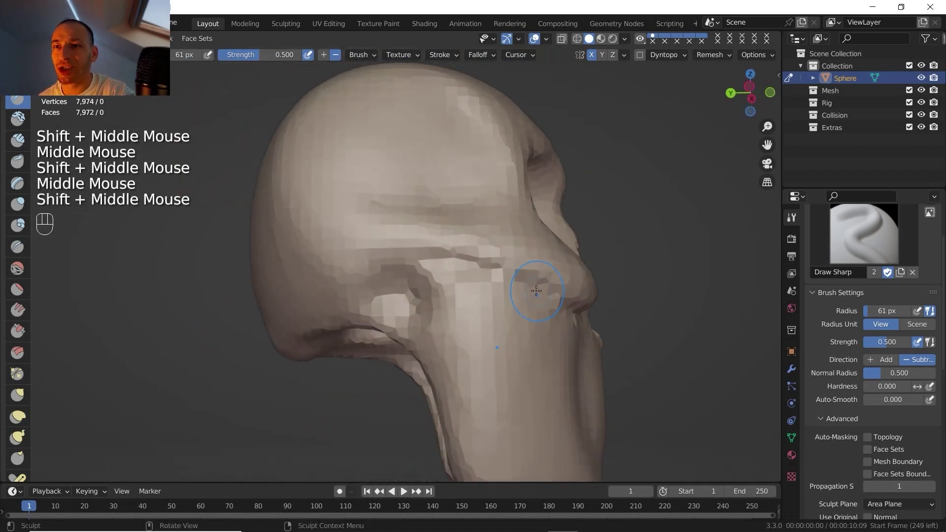
{"action": "left_click_drag", "start_coordinate": [417, 257], "coordinate": [395, 255]}
{"action": "left_click_drag", "start_coordinate": [399, 256], "coordinate": [375, 256]}
{"action": "left_click_drag", "start_coordinate": [379, 256], "coordinate": [358, 254]}
{"action": "mouse_move", "coordinate": [362, 255]}
{"action": "left_mouse_down"}
{"action": "mouse_move", "coordinate": [341, 253]}
{"action": "mouse_move", "coordinate": [356, 257]}
{"action": "left_mouse_up"}
{"action": "mouse_move", "coordinate": [360, 257]}
{"action": "left_mouse_down"}
{"action": "mouse_move", "coordinate": [345, 257]}
{"action": "mouse_move", "coordinate": [369, 256]}
{"action": "left_mouse_up"}
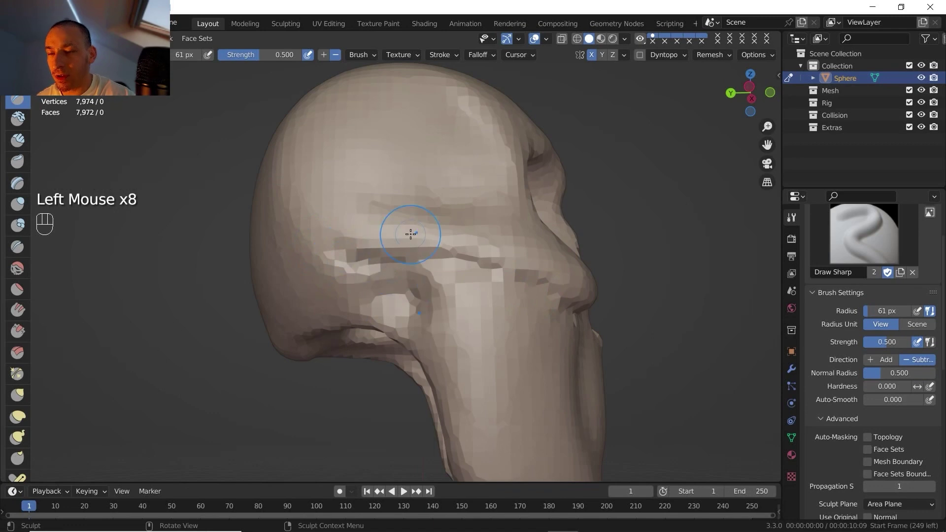
Step: Carve sharp creases down behind the jaw joint and along the rear side of the skull base with Draw Sharp
{"action": "middle_click_drag", "start_coordinate": [425, 225], "coordinate": [457, 209]}
{"action": "middle_click_drag", "start_coordinate": [456, 209], "coordinate": [494, 206], "text": "shift"}
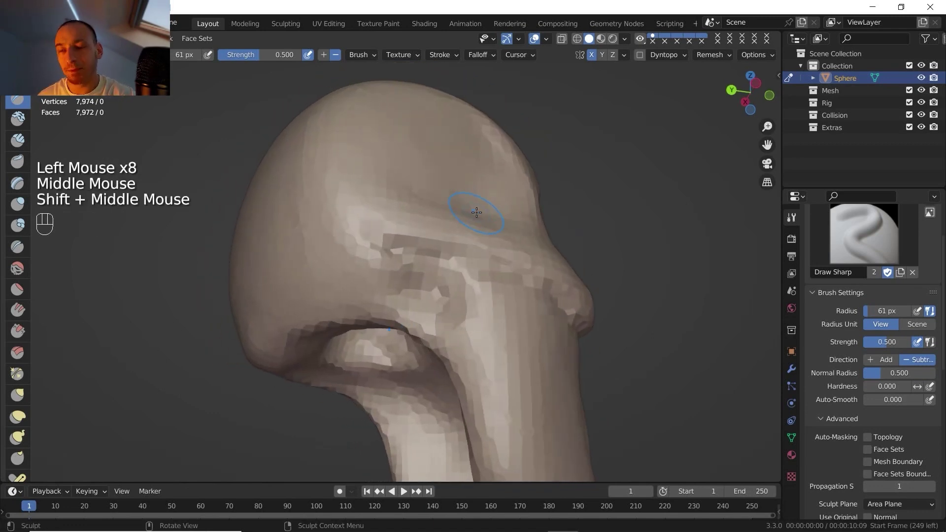
{"action": "left_click_drag", "start_coordinate": [374, 269], "coordinate": [380, 252]}
{"action": "left_click_drag", "start_coordinate": [377, 248], "coordinate": [384, 264]}
{"action": "left_click_drag", "start_coordinate": [381, 256], "coordinate": [387, 279]}
{"action": "mouse_move", "coordinate": [385, 271]}
{"action": "left_mouse_down"}
{"action": "mouse_move", "coordinate": [393, 295]}
{"action": "mouse_move", "coordinate": [380, 312]}
{"action": "mouse_move", "coordinate": [340, 318]}
{"action": "mouse_move", "coordinate": [318, 303]}
{"action": "left_mouse_up"}
{"action": "mouse_move", "coordinate": [338, 311]}
{"action": "left_mouse_down"}
{"action": "mouse_move", "coordinate": [310, 290]}
{"action": "mouse_move", "coordinate": [336, 310]}
{"action": "mouse_move", "coordinate": [318, 302]}
{"action": "left_mouse_up"}
{"action": "left_click_drag", "start_coordinate": [338, 315], "coordinate": [326, 317]}
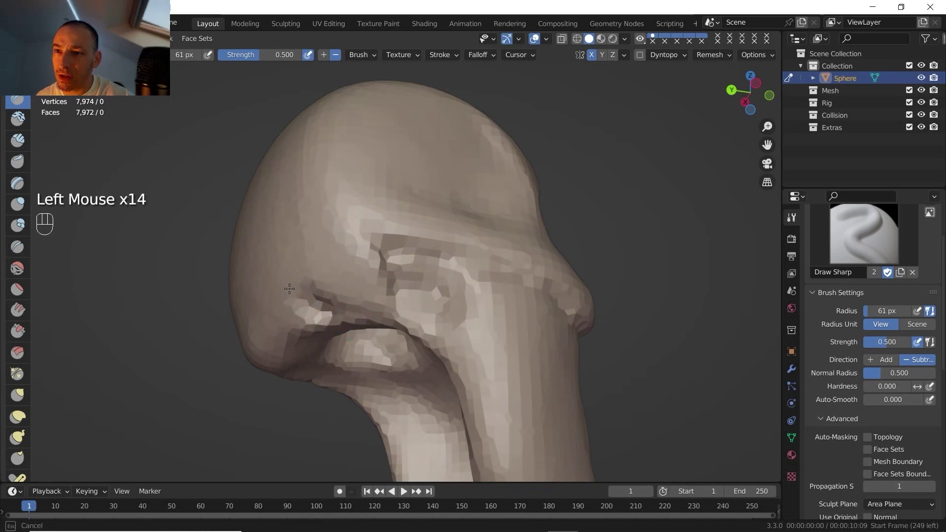
{"action": "left_click_drag", "start_coordinate": [289, 289], "coordinate": [284, 285]}
Step: Build up the surface just above the rear crease behind the jaw joint with Clay Strips at 61 px
{"action": "left_click", "coordinate": [18, 144]}
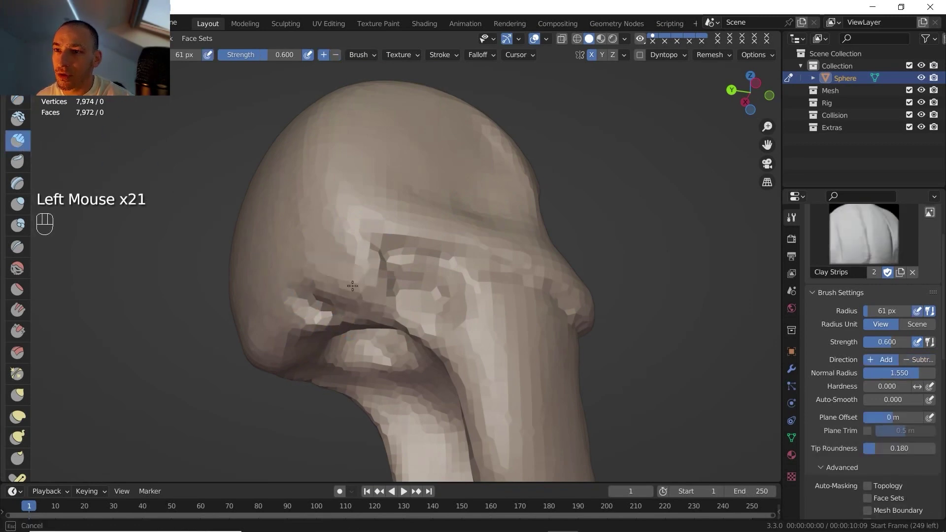
{"action": "left_click_drag", "start_coordinate": [325, 273], "coordinate": [311, 277]}
Step: Carve a curved temple ridge line from the upper side of the skull down behind the eye socket with subtractive Draw Sharp strokes
{"action": "left_click", "coordinate": [17, 101]}
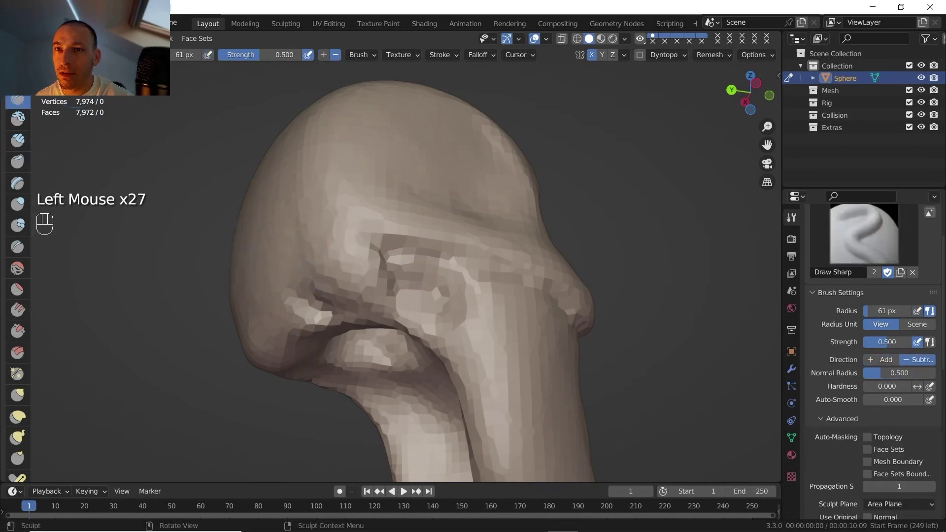
{"action": "middle_click_drag", "start_coordinate": [177, 123], "coordinate": [173, 140]}
{"action": "middle_click_drag", "start_coordinate": [237, 133], "coordinate": [251, 183], "text": "shift"}
{"action": "middle_click_drag", "start_coordinate": [315, 172], "coordinate": [296, 185]}
{"action": "middle_click_drag", "start_coordinate": [306, 184], "coordinate": [325, 209], "text": "shift"}
{"action": "middle_click_drag", "start_coordinate": [341, 207], "coordinate": [327, 118]}
{"action": "scroll", "coordinate": [306, 228], "scroll_direction": "up", "scroll_amount": 2}
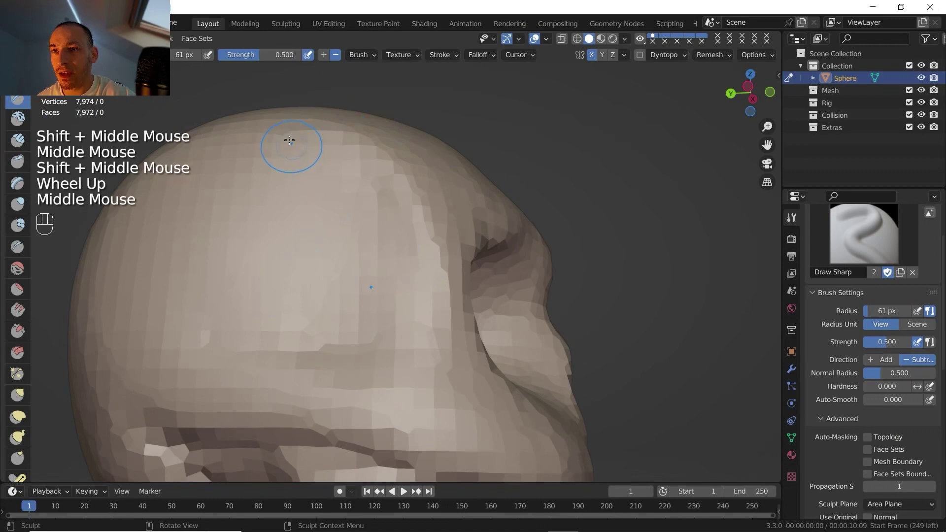
{"action": "left_click_drag", "start_coordinate": [295, 140], "coordinate": [350, 166]}
{"action": "left_click_drag", "start_coordinate": [338, 159], "coordinate": [402, 232]}
{"action": "left_click_drag", "start_coordinate": [392, 204], "coordinate": [409, 262]}
{"action": "mouse_move", "coordinate": [405, 241]}
{"action": "left_mouse_down"}
{"action": "mouse_move", "coordinate": [407, 306]}
{"action": "mouse_move", "coordinate": [420, 296]}
{"action": "left_mouse_up"}
{"action": "left_click_drag", "start_coordinate": [418, 257], "coordinate": [417, 306]}
{"action": "left_click_drag", "start_coordinate": [418, 271], "coordinate": [412, 323]}
{"action": "left_click_drag", "start_coordinate": [415, 291], "coordinate": [410, 335]}
{"action": "left_click_drag", "start_coordinate": [418, 296], "coordinate": [412, 335]}
Step: Extend the temple crease down to the cheekbone and backward along its upper edge with Draw Sharp
{"action": "middle_click_drag", "start_coordinate": [424, 291], "coordinate": [365, 296]}
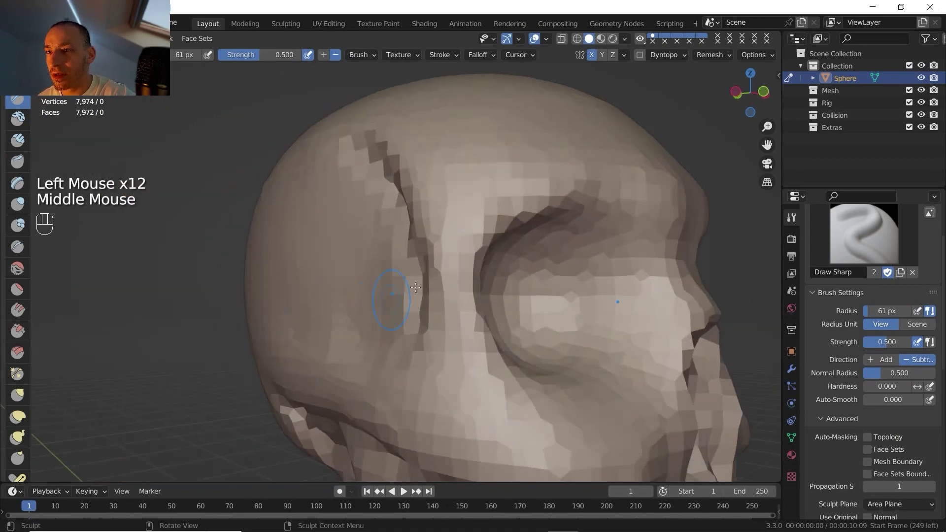
{"action": "middle_click_drag", "start_coordinate": [462, 277], "coordinate": [536, 235]}
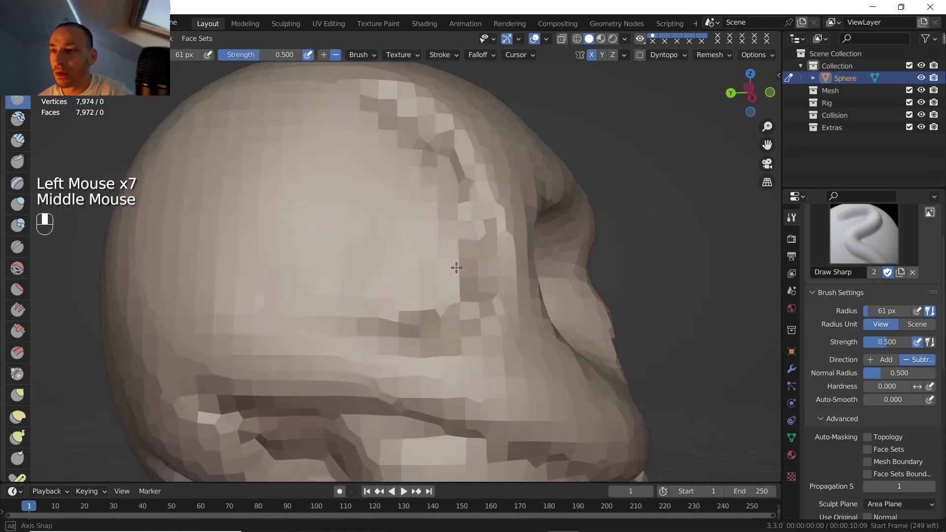
{"action": "middle_click_drag", "start_coordinate": [443, 246], "coordinate": [395, 305], "text": "shift"}
{"action": "middle_click_drag", "start_coordinate": [394, 306], "coordinate": [371, 352], "text": "shift"}
{"action": "mouse_move", "coordinate": [465, 276]}
{"action": "left_mouse_down"}
{"action": "mouse_move", "coordinate": [401, 296]}
{"action": "mouse_move", "coordinate": [481, 259]}
{"action": "mouse_move", "coordinate": [477, 249]}
{"action": "mouse_move", "coordinate": [466, 257]}
{"action": "mouse_move", "coordinate": [476, 214]}
{"action": "left_mouse_up"}
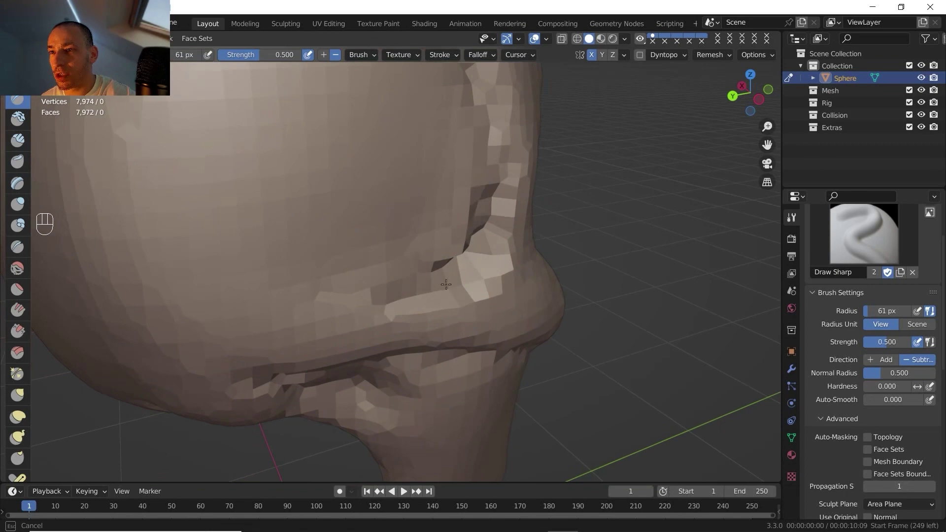
{"action": "mouse_move", "coordinate": [411, 300]}
{"action": "left_mouse_down"}
{"action": "mouse_move", "coordinate": [184, 341]}
{"action": "mouse_move", "coordinate": [201, 321]}
{"action": "left_mouse_up"}
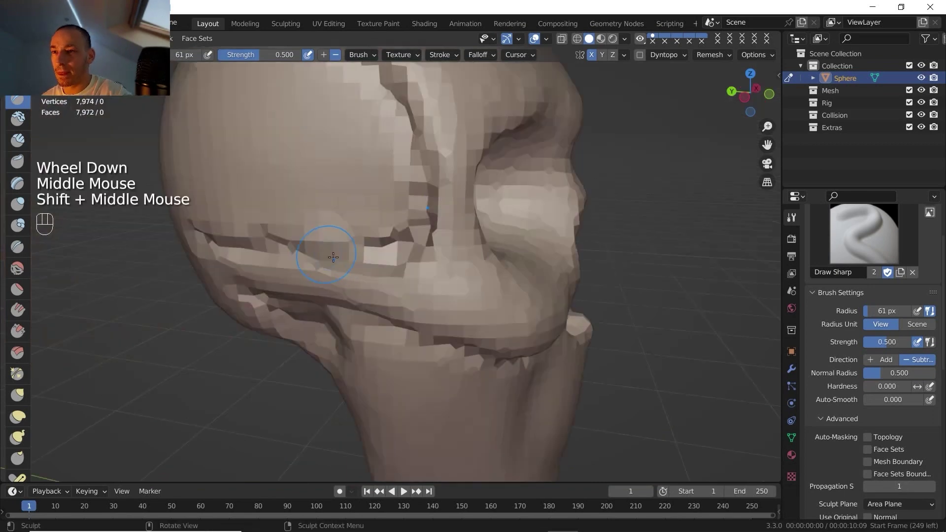
Step: Smooth the rear end of the cheekbone's upper crease and soften the adjoining temple surface
{"action": "middle_click_drag", "start_coordinate": [326, 249], "coordinate": [394, 268]}
{"action": "scroll", "coordinate": [394, 261], "scroll_direction": "up", "scroll_amount": 1}
{"action": "middle_click_drag", "start_coordinate": [410, 224], "coordinate": [398, 202], "text": "shift"}
{"action": "scroll", "coordinate": [390, 211], "scroll_direction": "down", "scroll_amount": 1}
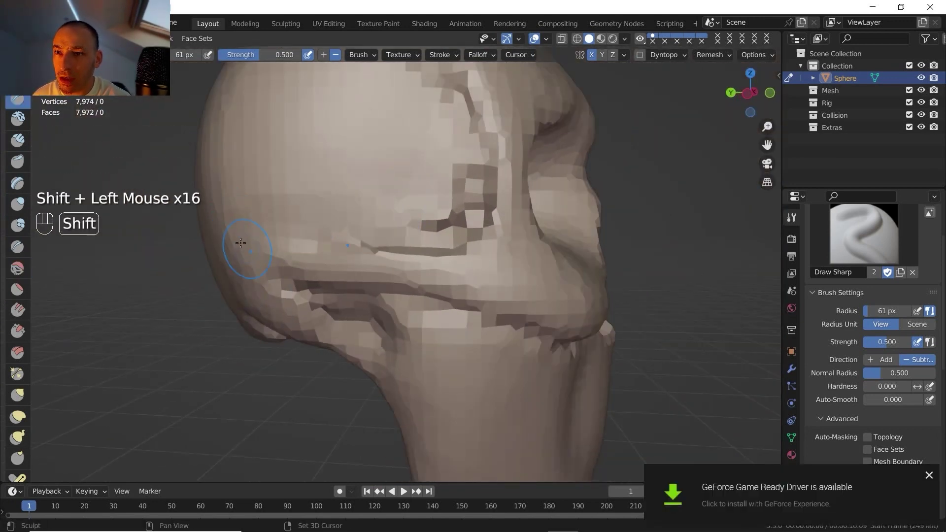
{"action": "left_click_drag", "start_coordinate": [241, 243], "coordinate": [276, 232], "text": "shift"}
{"action": "middle_click_drag", "start_coordinate": [302, 215], "coordinate": [320, 210], "text": "shift"}
{"action": "middle_click_drag", "start_coordinate": [321, 210], "coordinate": [377, 200]}
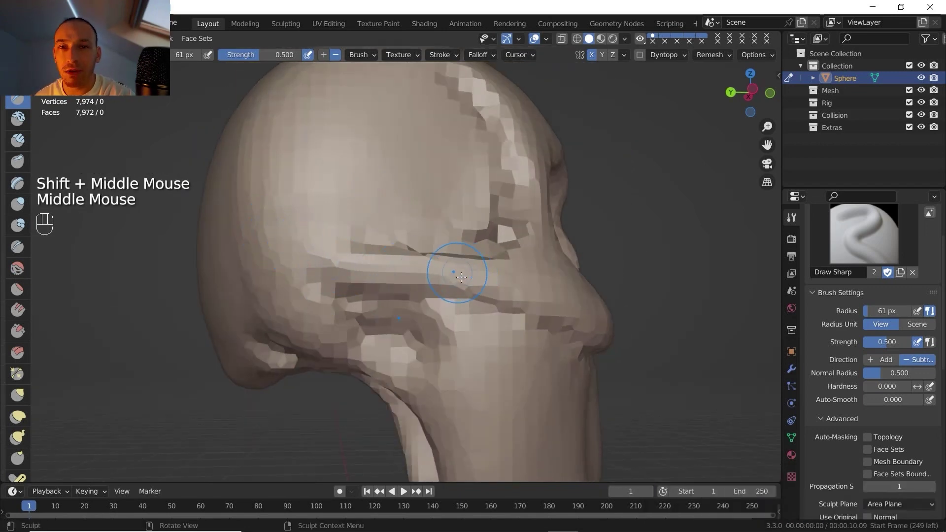
{"action": "middle_click_drag", "start_coordinate": [406, 262], "coordinate": [363, 289], "text": "shift"}
{"action": "left_click_drag", "start_coordinate": [363, 290], "coordinate": [483, 209], "text": "shift"}
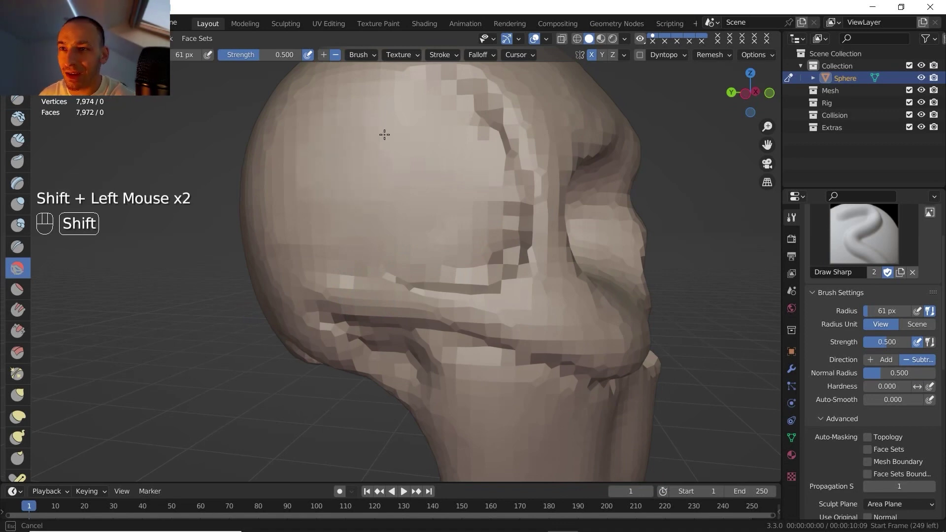
Step: Reshape the cheekbone and the lower outer rim of the eye socket in side view with Grab at 102 px, pulling them forward
{"action": "mouse_move", "coordinate": [382, 161]}
{"action": "middle_mouse_down"}
{"action": "mouse_move", "coordinate": [402, 164]}
{"action": "mouse_move", "coordinate": [363, 188]}
{"action": "mouse_move", "coordinate": [411, 192]}
{"action": "middle_mouse_up"}
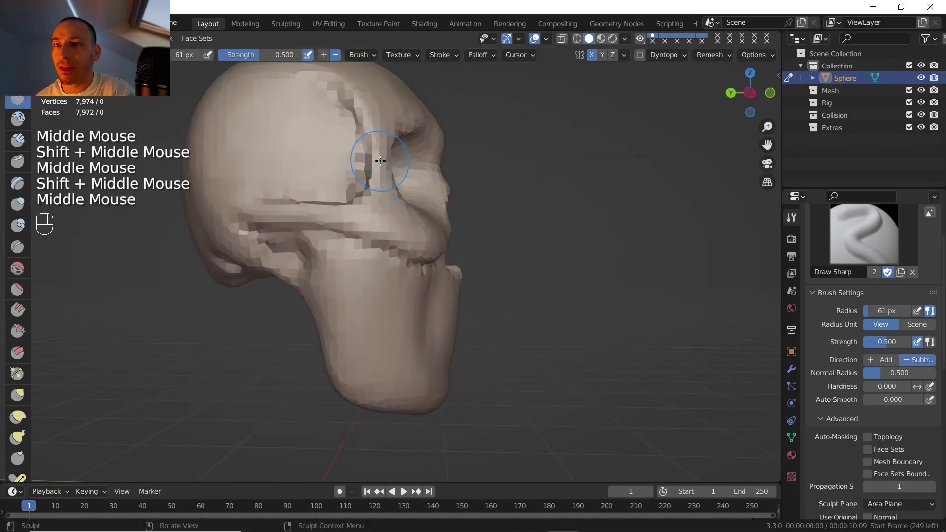
{"action": "scroll", "coordinate": [413, 205], "scroll_direction": "up", "scroll_amount": 1}
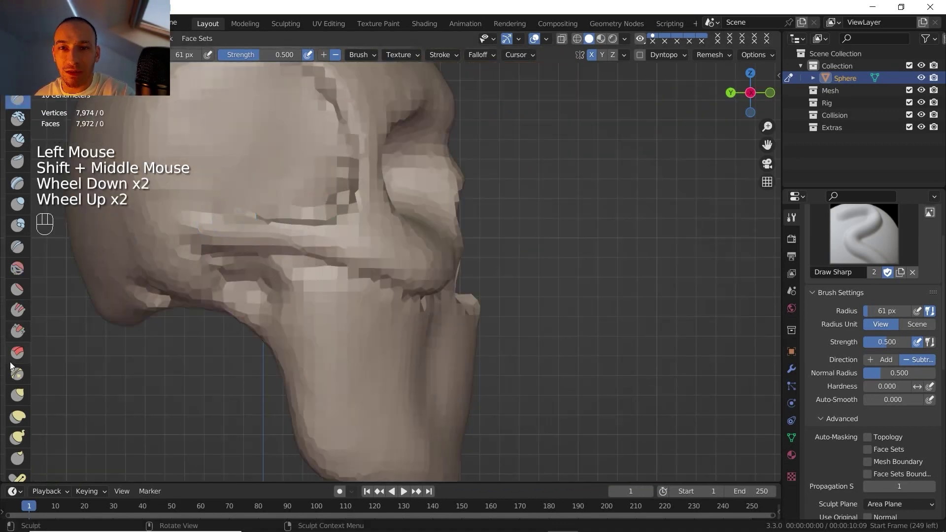
{"action": "left_click", "coordinate": [17, 394]}
{"action": "key", "text": "f"}
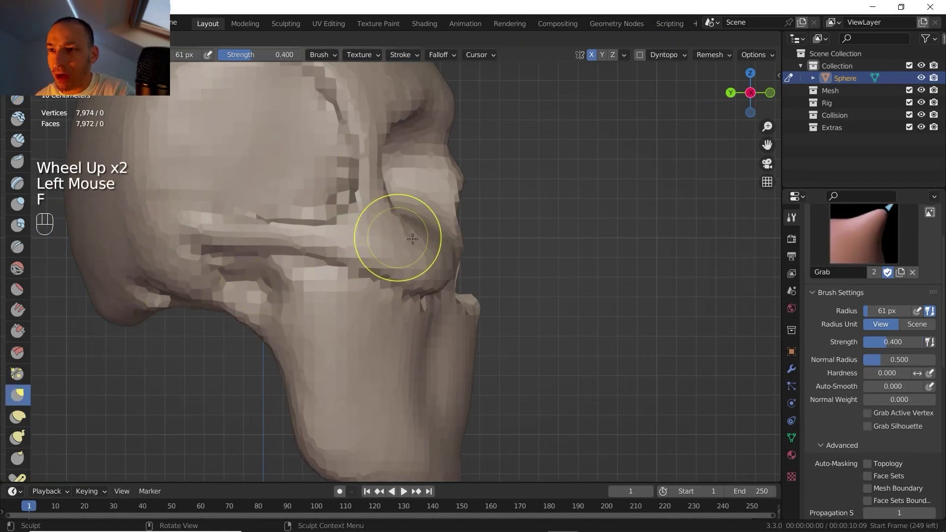
{"action": "left_click", "coordinate": [443, 238]}
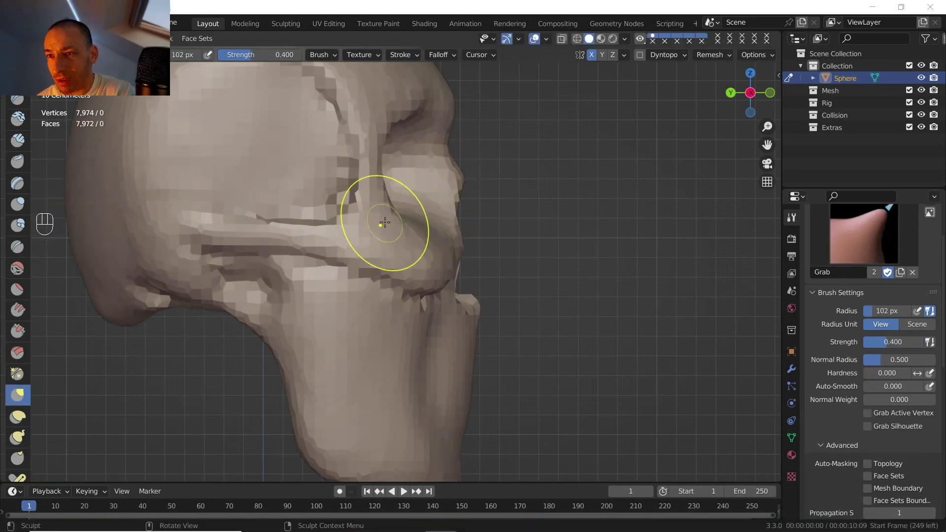
{"action": "left_click_drag", "start_coordinate": [402, 227], "coordinate": [408, 231]}
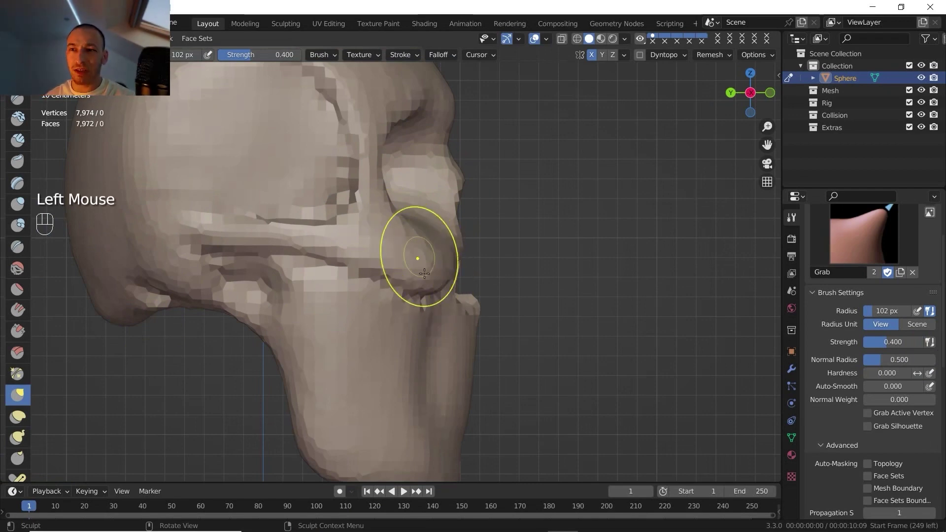
{"action": "left_click_drag", "start_coordinate": [405, 232], "coordinate": [429, 277]}
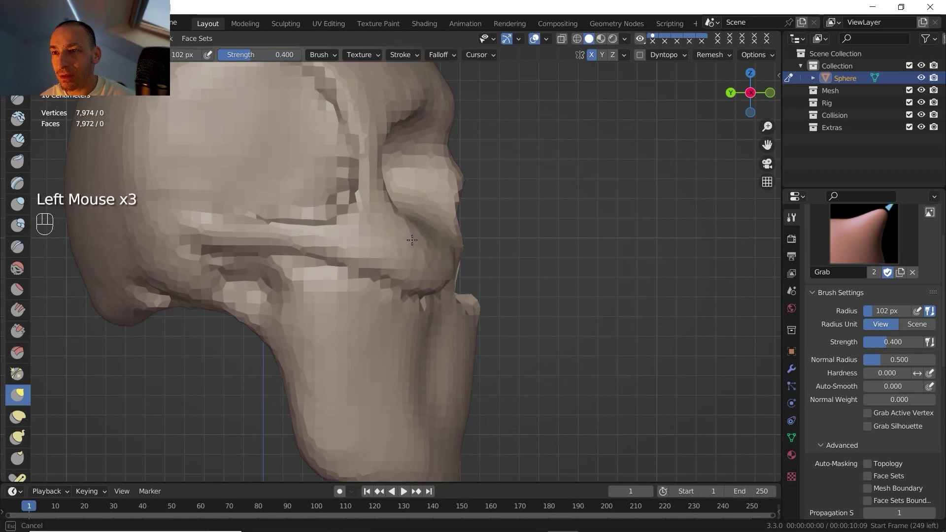
{"action": "mouse_move", "coordinate": [416, 242]}
{"action": "left_mouse_down"}
{"action": "mouse_move", "coordinate": [419, 263]}
{"action": "mouse_move", "coordinate": [413, 232]}
{"action": "mouse_move", "coordinate": [408, 257]}
{"action": "left_mouse_up"}
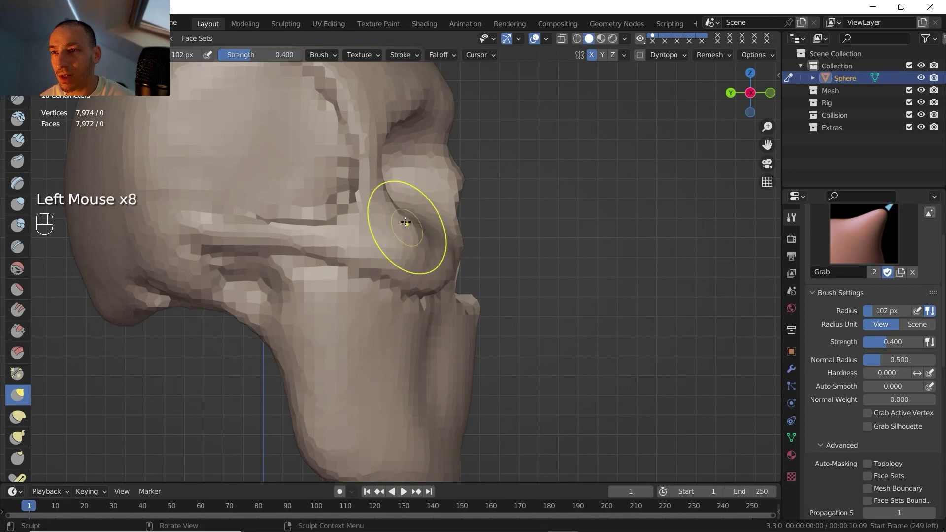
{"action": "left_click_drag", "start_coordinate": [406, 223], "coordinate": [435, 235]}
{"action": "left_click_drag", "start_coordinate": [445, 269], "coordinate": [439, 264]}
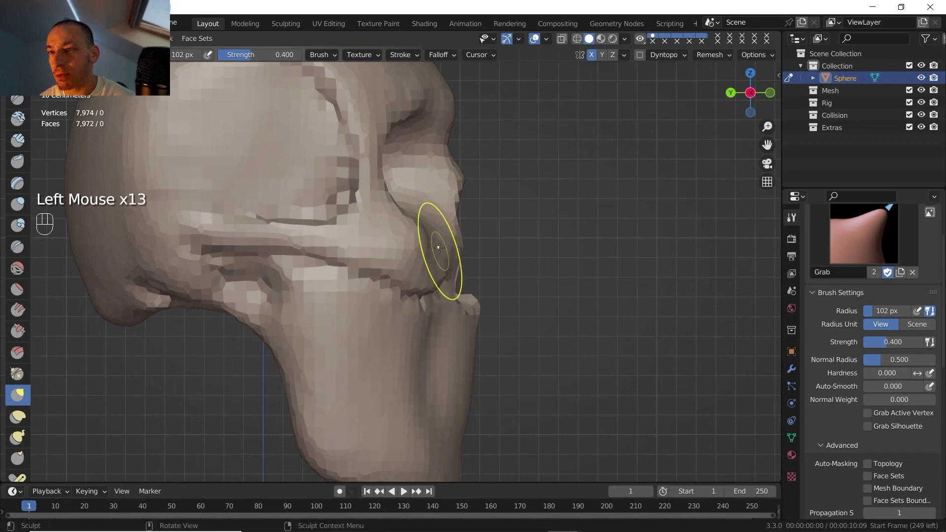
{"action": "left_click_drag", "start_coordinate": [416, 224], "coordinate": [431, 215]}
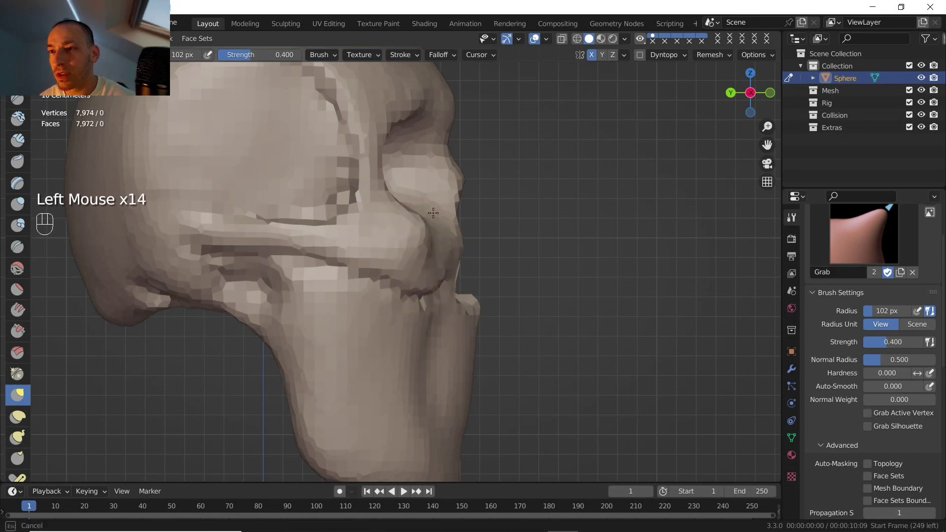
{"action": "left_click_drag", "start_coordinate": [424, 269], "coordinate": [428, 254]}
Step: Check the reshaped cheekbone from several angles and apply a voxel remesh to the skull
{"action": "middle_click_drag", "start_coordinate": [430, 243], "coordinate": [385, 237]}
{"action": "middle_click_drag", "start_coordinate": [385, 236], "coordinate": [365, 231]}
{"action": "scroll", "coordinate": [364, 232], "scroll_direction": "down", "scroll_amount": 4}
{"action": "middle_click_drag", "start_coordinate": [365, 232], "coordinate": [466, 224]}
{"action": "scroll", "coordinate": [338, 224], "scroll_direction": "up", "scroll_amount": 2}
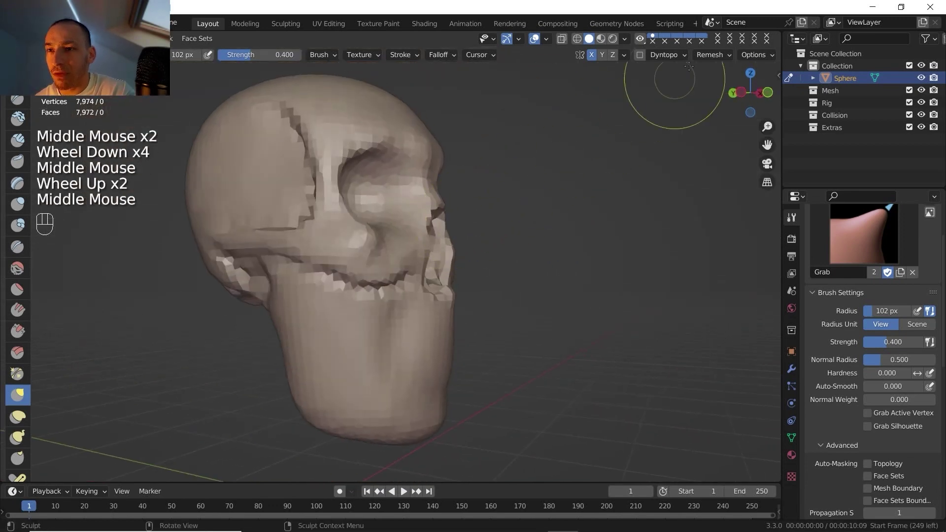
{"action": "left_click", "coordinate": [741, 93]}
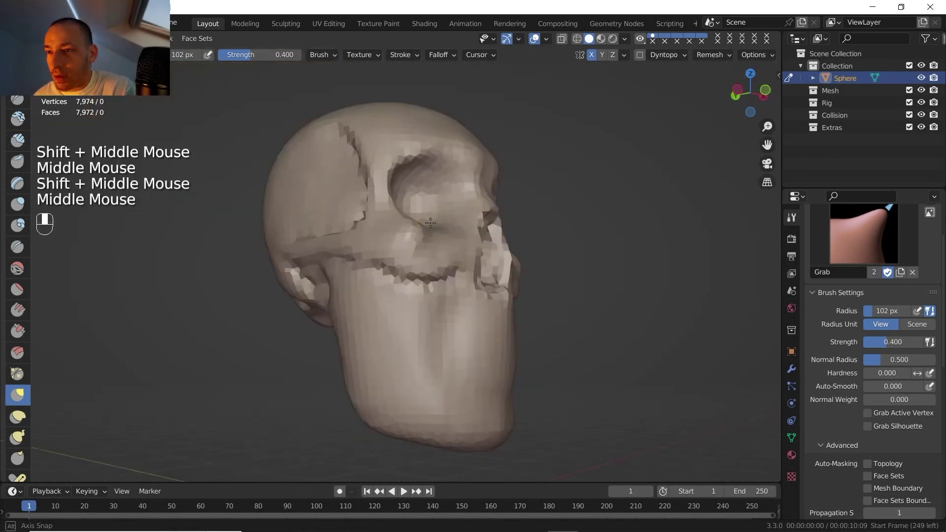
{"action": "middle_click_drag", "start_coordinate": [446, 220], "coordinate": [422, 219]}
{"action": "middle_click_drag", "start_coordinate": [421, 220], "coordinate": [417, 187], "text": "shift"}
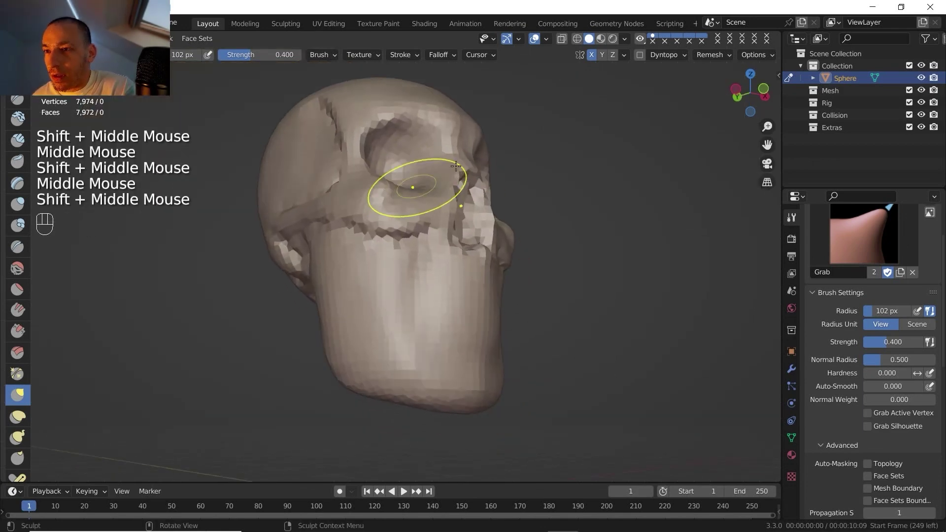
{"action": "left_click", "coordinate": [703, 55]}
{"action": "left_click", "coordinate": [723, 167]}
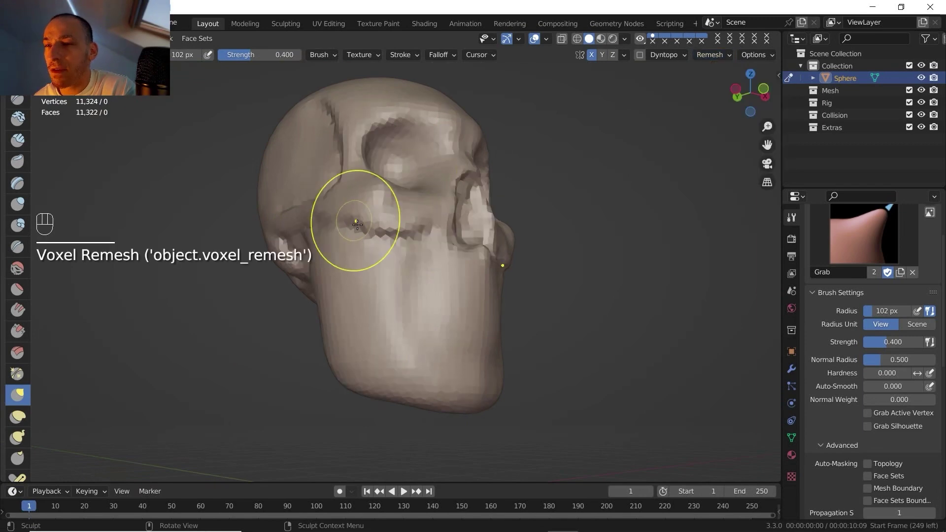
Step: Carve hollows below the cheekbones down both sides of the jaw with subtractive Clay Strips at 81 px
{"action": "middle_click_drag", "start_coordinate": [427, 234], "coordinate": [351, 190]}
{"action": "middle_click_drag", "start_coordinate": [351, 195], "coordinate": [350, 218]}
{"action": "scroll", "coordinate": [349, 220], "scroll_direction": "up", "scroll_amount": 2}
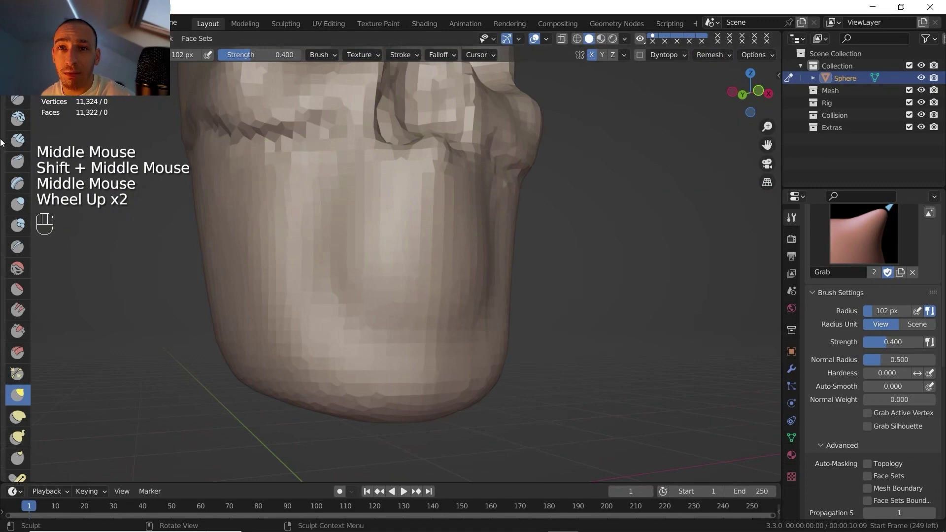
{"action": "left_click", "coordinate": [22, 141]}
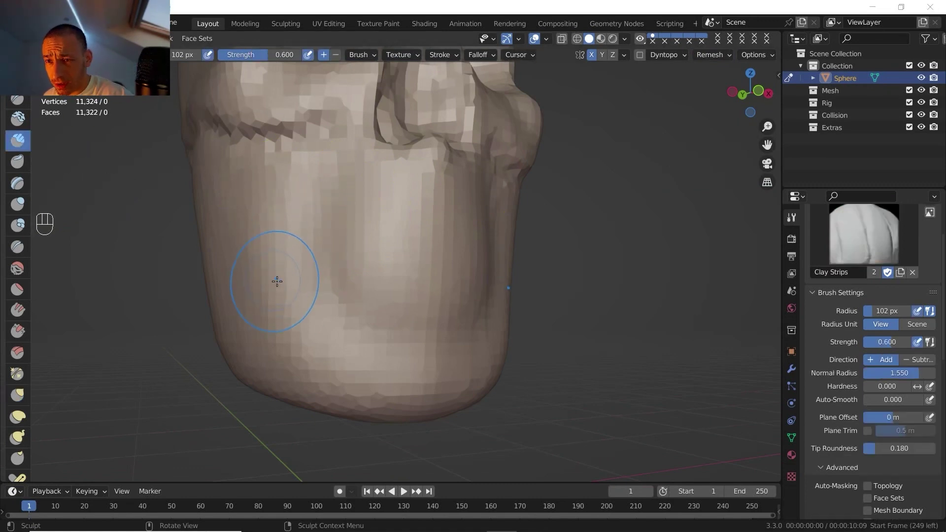
{"action": "key", "text": "f"}
{"action": "left_click", "coordinate": [290, 162]}
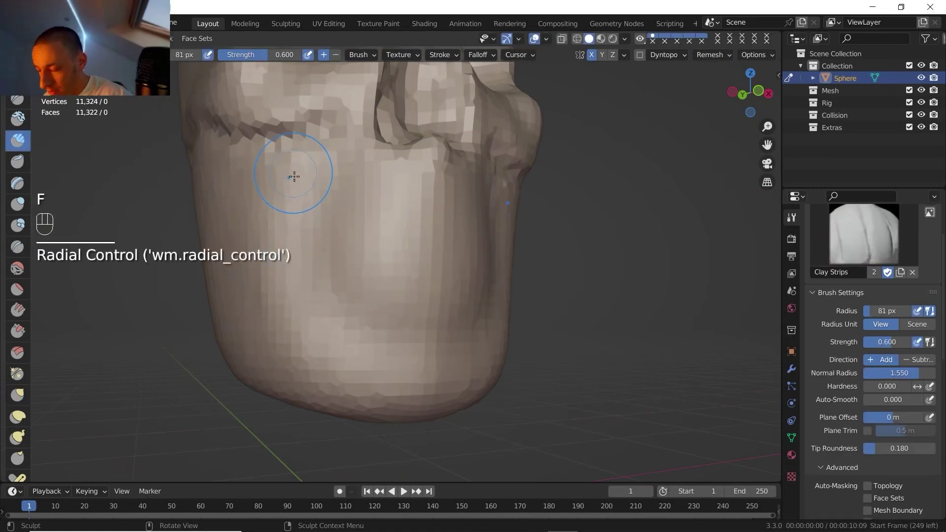
{"action": "left_click_drag", "start_coordinate": [300, 160], "coordinate": [301, 203], "text": "ctrl"}
{"action": "left_click_drag", "start_coordinate": [305, 158], "coordinate": [308, 217], "text": "ctrl"}
{"action": "left_click_drag", "start_coordinate": [304, 172], "coordinate": [310, 237], "text": "ctrl"}
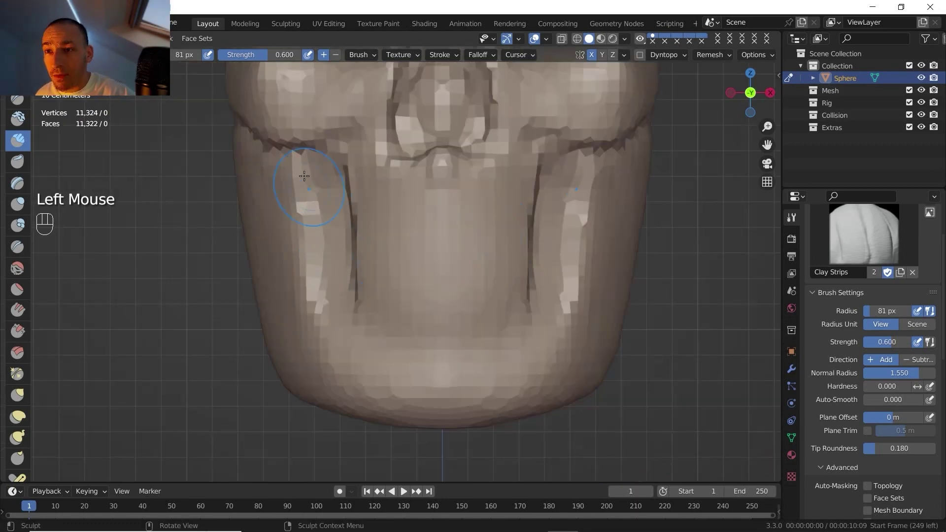
{"action": "mouse_move", "coordinate": [315, 168]}
{"action": "left_mouse_down", "text": "ctrl"}
{"action": "mouse_move", "coordinate": [350, 309]}
{"action": "mouse_move", "coordinate": [364, 318]}
{"action": "mouse_move", "coordinate": [329, 233]}
{"action": "left_mouse_up", "text": "ctrl"}
Step: Deepen the hollows beside the mouth area with subtractive Clay Strips at 65 px
{"action": "key", "text": "f"}
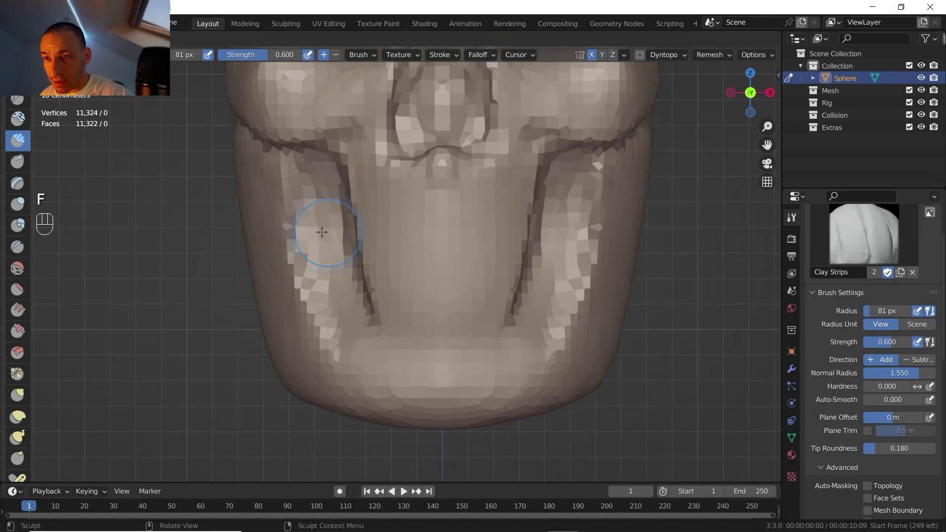
{"action": "left_click", "coordinate": [320, 232]}
{"action": "left_click_drag", "start_coordinate": [313, 177], "coordinate": [333, 305], "text": "ctrl"}
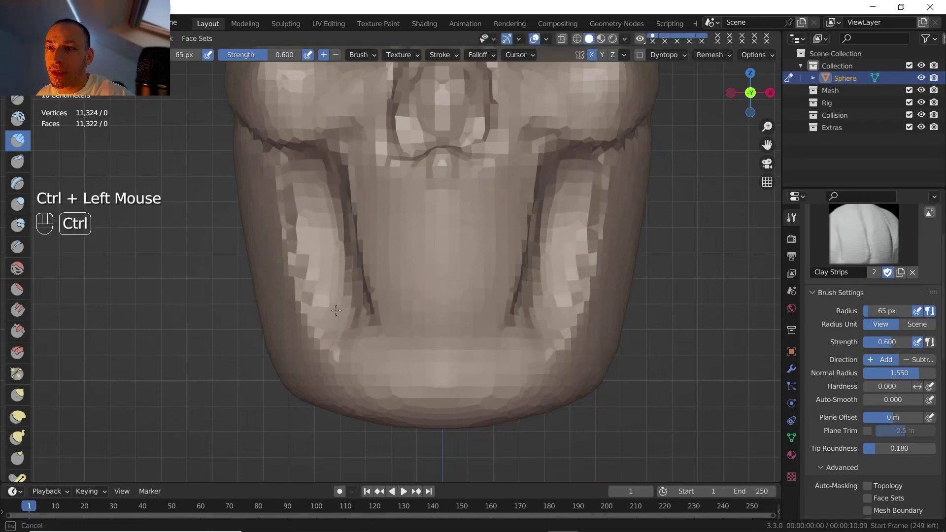
Step: Build up the rounded mouth area between the cheek hollows with additive Clay Strips strokes at 86 px
{"action": "left_click", "coordinate": [17, 395]}
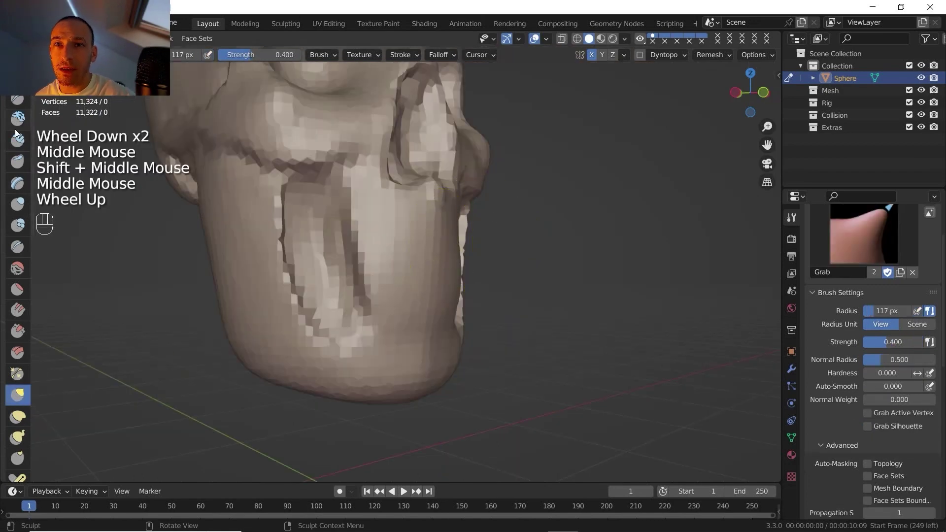
{"action": "left_click", "coordinate": [18, 139]}
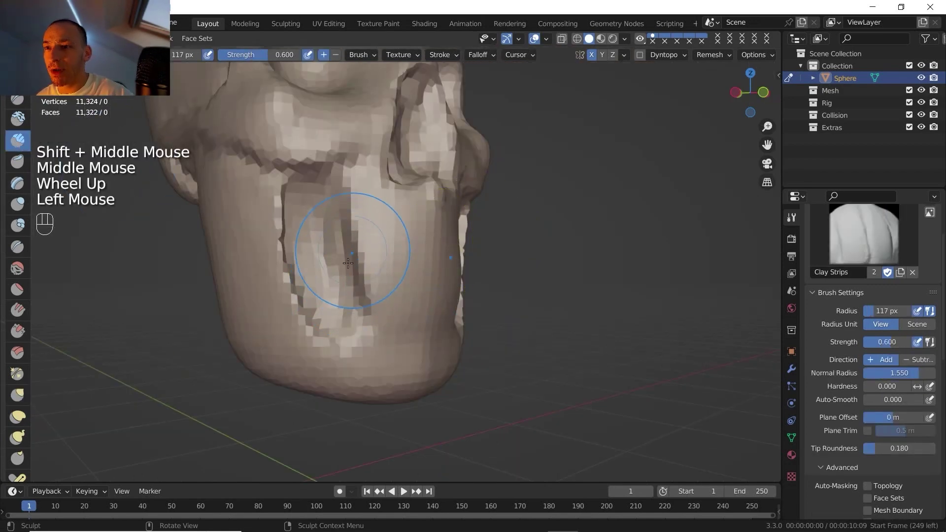
{"action": "left_click_drag", "start_coordinate": [328, 232], "coordinate": [335, 306]}
{"action": "left_click_drag", "start_coordinate": [345, 232], "coordinate": [355, 291]}
{"action": "left_click_drag", "start_coordinate": [377, 217], "coordinate": [385, 277]}
{"action": "left_click_drag", "start_coordinate": [340, 246], "coordinate": [340, 293]}
{"action": "mouse_move", "coordinate": [422, 222]}
{"action": "left_mouse_down"}
{"action": "mouse_move", "coordinate": [419, 264]}
{"action": "mouse_move", "coordinate": [441, 295]}
{"action": "left_mouse_up"}
{"action": "left_click_drag", "start_coordinate": [390, 209], "coordinate": [390, 251]}
{"action": "mouse_move", "coordinate": [340, 256]}
{"action": "left_mouse_down"}
{"action": "mouse_move", "coordinate": [360, 261]}
{"action": "mouse_move", "coordinate": [345, 311]}
{"action": "left_mouse_up"}
{"action": "left_click_drag", "start_coordinate": [377, 207], "coordinate": [373, 249]}
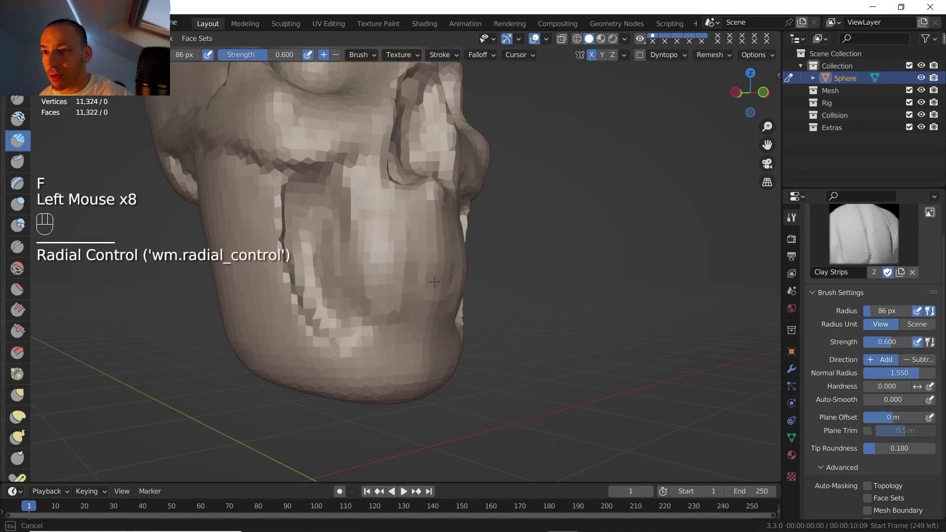
{"action": "mouse_move", "coordinate": [425, 268]}
{"action": "left_mouse_down"}
{"action": "mouse_move", "coordinate": [419, 296]}
{"action": "mouse_move", "coordinate": [365, 315]}
{"action": "left_mouse_up"}
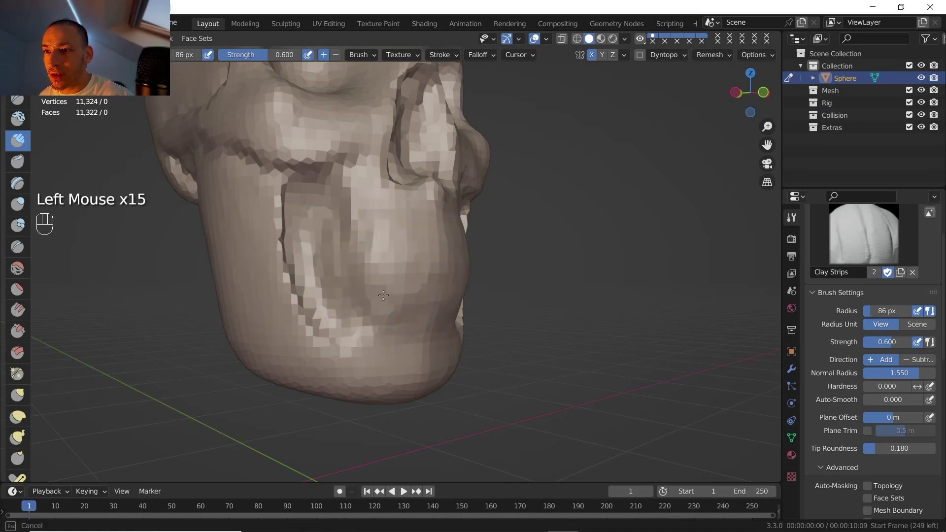
{"action": "left_click_drag", "start_coordinate": [355, 247], "coordinate": [352, 309]}
{"action": "mouse_move", "coordinate": [368, 281]}
{"action": "left_mouse_down"}
{"action": "mouse_move", "coordinate": [355, 239]}
{"action": "mouse_move", "coordinate": [353, 283]}
{"action": "left_mouse_up"}
{"action": "left_click_drag", "start_coordinate": [358, 246], "coordinate": [355, 287]}
{"action": "left_click_drag", "start_coordinate": [387, 243], "coordinate": [377, 286]}
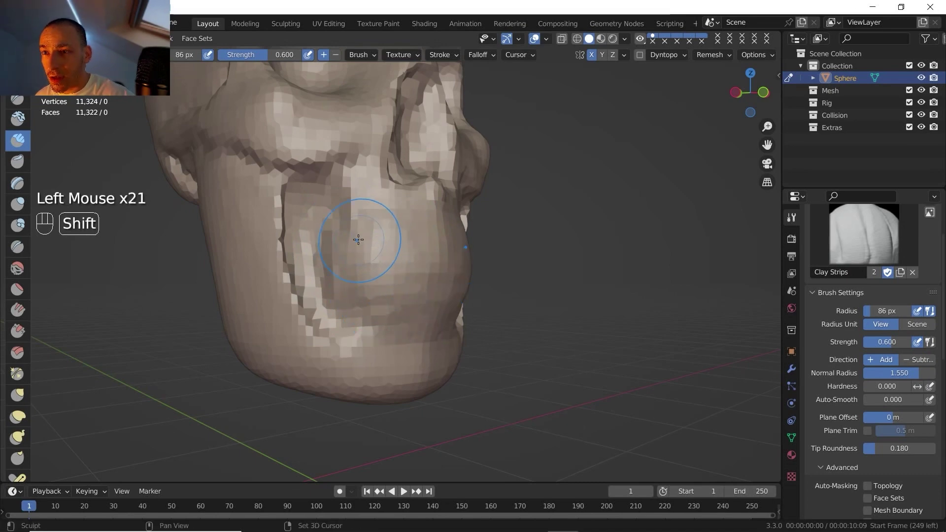
Step: Smooth the edge where the built-up mouth area meets the cheek hollow
{"action": "left_click_drag", "start_coordinate": [358, 236], "coordinate": [348, 209], "text": "shift"}
{"action": "left_click_drag", "start_coordinate": [345, 210], "coordinate": [340, 261], "text": "shift"}
{"action": "left_click_drag", "start_coordinate": [340, 225], "coordinate": [343, 261], "text": "shift"}
{"action": "mouse_move", "coordinate": [345, 225]}
{"action": "left_mouse_down", "text": "shift"}
{"action": "mouse_move", "coordinate": [349, 258]}
{"action": "mouse_move", "coordinate": [350, 217]}
{"action": "left_mouse_up", "text": "shift"}
{"action": "left_click_drag", "start_coordinate": [351, 212], "coordinate": [347, 246], "text": "shift"}
{"action": "left_click_drag", "start_coordinate": [353, 236], "coordinate": [348, 209], "text": "shift"}
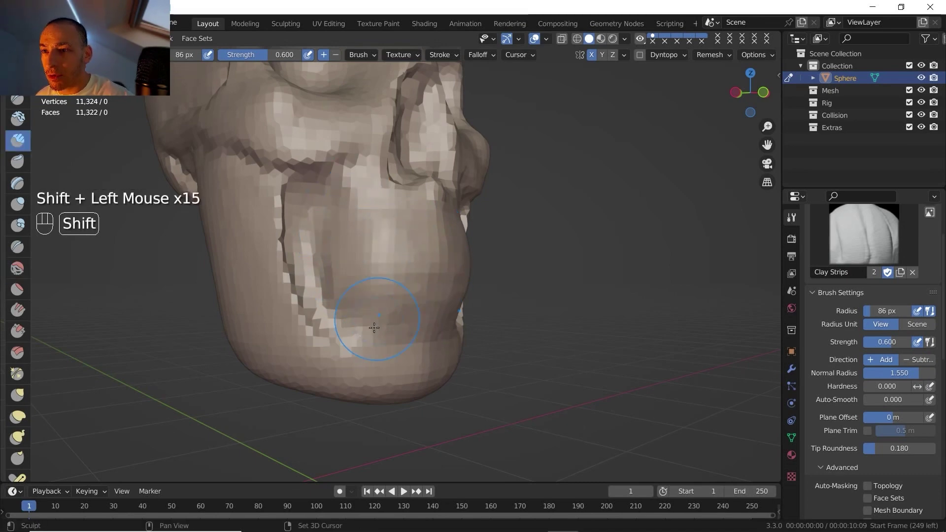
Step: Smooth the side of the rounded mouth area upward from the jaw toward the nose
{"action": "left_click_drag", "start_coordinate": [408, 303], "coordinate": [412, 276], "text": "shift"}
{"action": "left_click_drag", "start_coordinate": [414, 271], "coordinate": [413, 295], "text": "shift"}
{"action": "mouse_move", "coordinate": [416, 290]}
{"action": "left_mouse_down", "text": "shift"}
{"action": "mouse_move", "coordinate": [418, 264]}
{"action": "mouse_move", "coordinate": [411, 274]}
{"action": "left_mouse_up", "text": "shift"}
{"action": "left_click_drag", "start_coordinate": [410, 266], "coordinate": [406, 234], "text": "shift"}
{"action": "left_click_drag", "start_coordinate": [404, 251], "coordinate": [401, 226], "text": "shift"}
{"action": "left_click_drag", "start_coordinate": [401, 227], "coordinate": [399, 246], "text": "shift"}
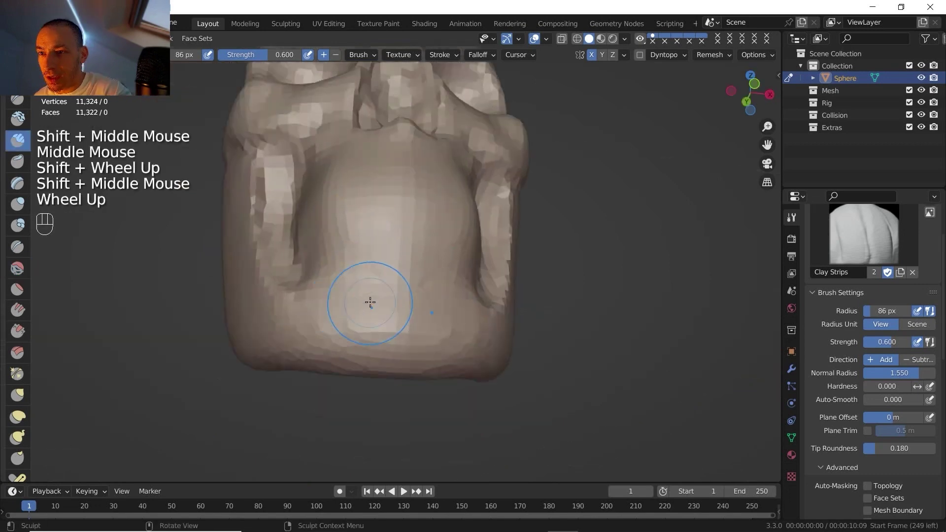
Step: Build up a chin ridge below the mouth area with additive Clay Strips strokes at 34 px
{"action": "scroll", "coordinate": [364, 303], "scroll_direction": "up", "scroll_amount": 1}
{"action": "key", "text": "f"}
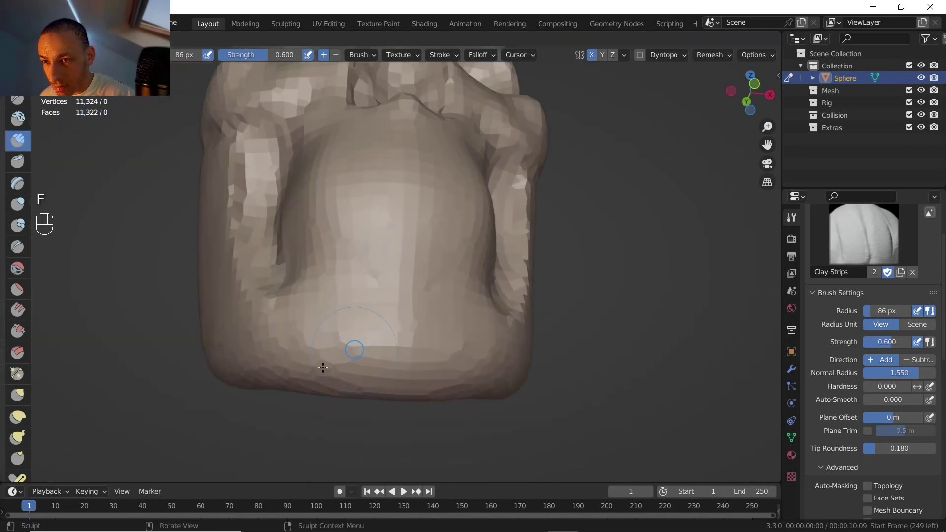
{"action": "left_click", "coordinate": [352, 358]}
{"action": "mouse_move", "coordinate": [334, 359]}
{"action": "left_mouse_down"}
{"action": "mouse_move", "coordinate": [399, 326]}
{"action": "mouse_move", "coordinate": [401, 335]}
{"action": "mouse_move", "coordinate": [389, 338]}
{"action": "left_mouse_up"}
{"action": "left_click_drag", "start_coordinate": [306, 377], "coordinate": [384, 345]}
{"action": "left_click_drag", "start_coordinate": [320, 362], "coordinate": [392, 320]}
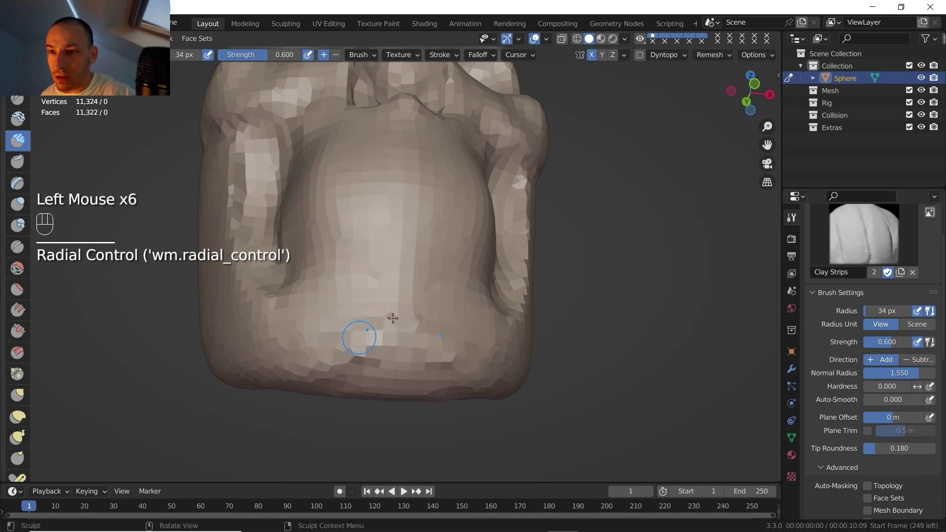
{"action": "mouse_move", "coordinate": [345, 345]}
{"action": "left_mouse_down"}
{"action": "mouse_move", "coordinate": [389, 310]}
{"action": "mouse_move", "coordinate": [340, 340]}
{"action": "left_mouse_up"}
{"action": "left_click_drag", "start_coordinate": [365, 331], "coordinate": [326, 357]}
{"action": "left_click_drag", "start_coordinate": [340, 345], "coordinate": [273, 396]}
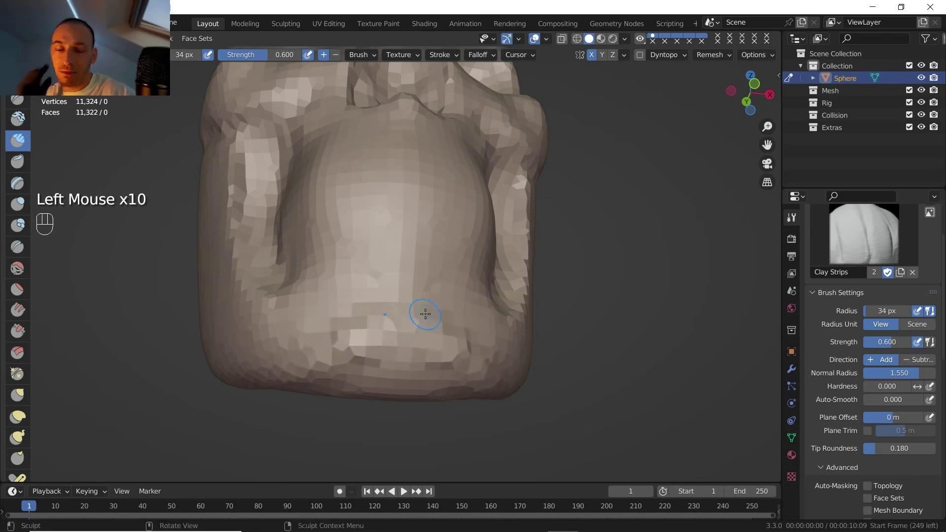
Step: Carve the area under the cheekbone beside the mouth with subtractive Clay Strips at 51 px
{"action": "middle_click_drag", "start_coordinate": [428, 312], "coordinate": [485, 347]}
{"action": "scroll", "coordinate": [485, 347], "scroll_direction": "down", "scroll_amount": 1}
{"action": "middle_click_drag", "start_coordinate": [486, 347], "coordinate": [497, 360], "text": "shift"}
{"action": "middle_click_drag", "start_coordinate": [498, 360], "coordinate": [488, 316]}
{"action": "middle_click_drag", "start_coordinate": [488, 315], "coordinate": [456, 305]}
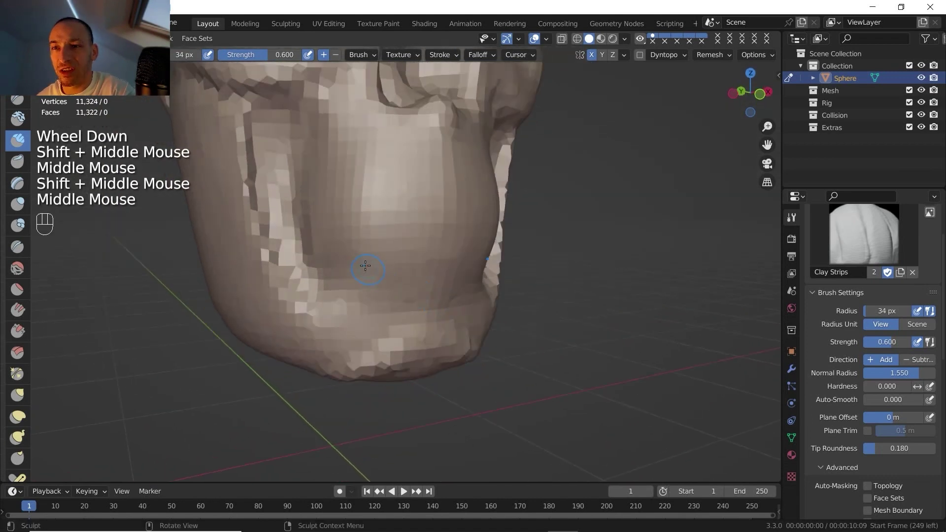
{"action": "middle_click_drag", "start_coordinate": [365, 266], "coordinate": [357, 262], "text": "shift"}
{"action": "mouse_move", "coordinate": [357, 261]}
{"action": "middle_mouse_down"}
{"action": "mouse_move", "coordinate": [395, 230]}
{"action": "mouse_move", "coordinate": [423, 406]}
{"action": "mouse_move", "coordinate": [419, 382]}
{"action": "middle_mouse_up"}
{"action": "middle_click_drag", "start_coordinate": [419, 382], "coordinate": [416, 345], "text": "shift"}
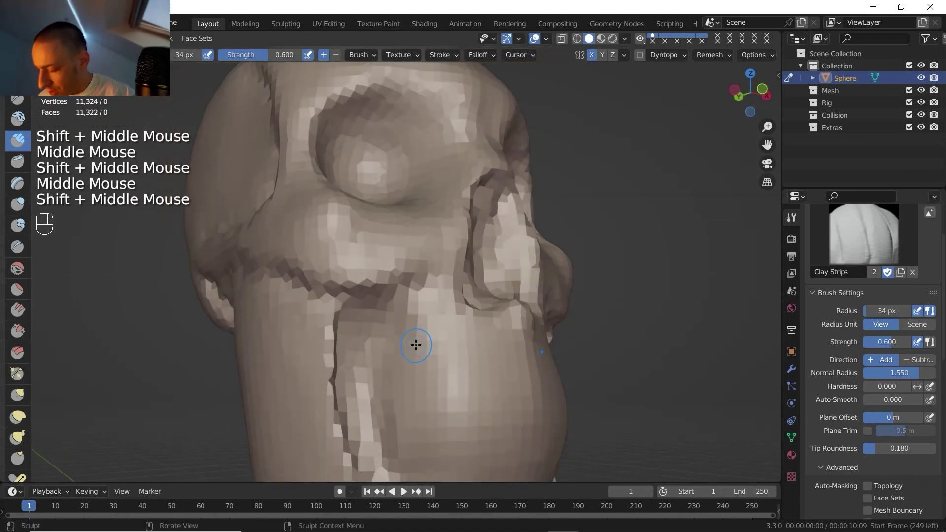
{"action": "key", "text": "f"}
{"action": "left_click", "coordinate": [457, 279], "text": "ctrl"}
{"action": "mouse_move", "coordinate": [436, 281]}
{"action": "left_mouse_down", "text": "ctrl"}
{"action": "mouse_move", "coordinate": [397, 332]}
{"action": "mouse_move", "coordinate": [411, 308]}
{"action": "left_mouse_up", "text": "ctrl"}
{"action": "mouse_move", "coordinate": [428, 269]}
{"action": "left_mouse_down", "text": "ctrl"}
{"action": "mouse_move", "coordinate": [408, 313]}
{"action": "mouse_move", "coordinate": [417, 315]}
{"action": "left_mouse_up", "text": "ctrl"}
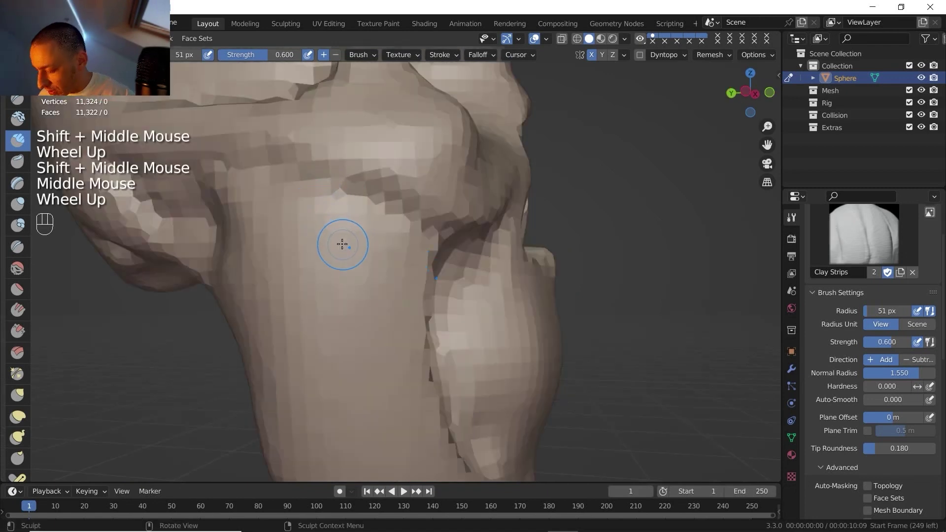
Step: Carve a hollow into the upper jaw below the cheekbone arch with subtractive Clay Strips at 75 px, and remesh at 0.04807 m voxel size
{"action": "key", "text": "f"}
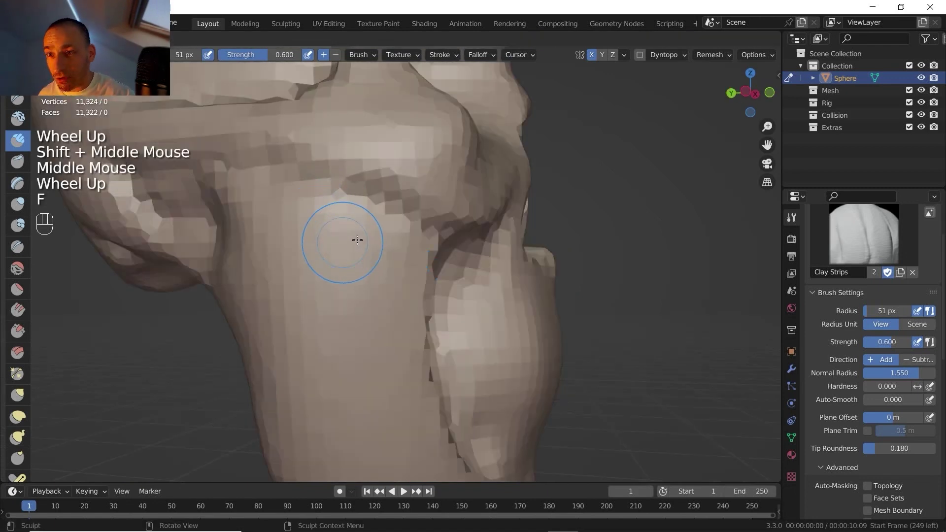
{"action": "left_click", "coordinate": [357, 240]}
{"action": "left_click_drag", "start_coordinate": [274, 237], "coordinate": [314, 201], "text": "ctrl"}
{"action": "left_click", "coordinate": [715, 55]}
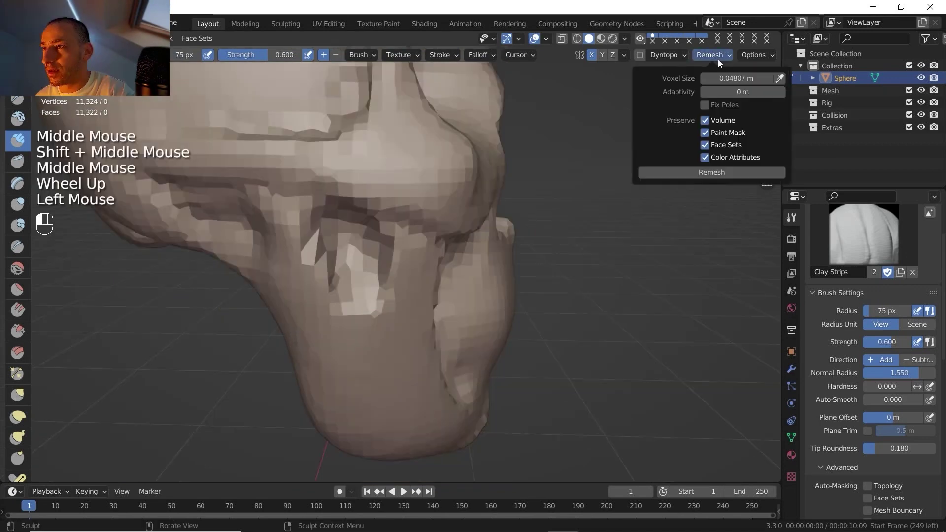
{"action": "left_click", "coordinate": [714, 170]}
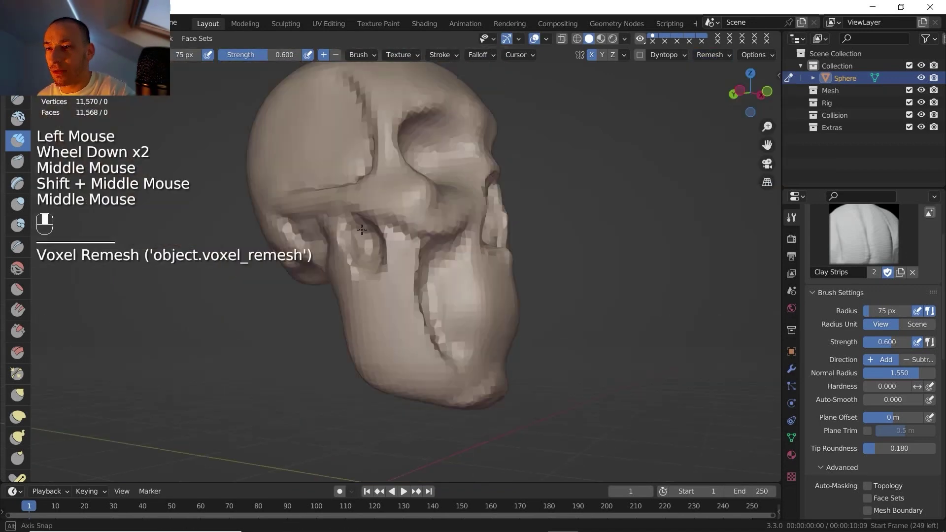
Step: Examine the skull's profile in the orthographic side view and switch to Chrome
{"action": "mouse_move", "coordinate": [419, 266]}
{"action": "middle_mouse_down", "text": "shift"}
{"action": "mouse_move", "coordinate": [429, 269]}
{"action": "mouse_move", "coordinate": [412, 243]}
{"action": "middle_mouse_up", "text": "shift"}
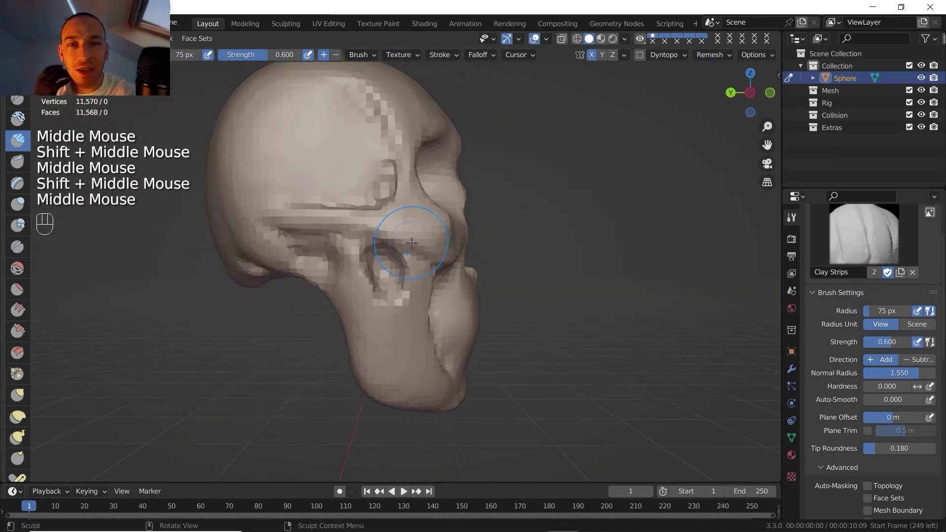
{"action": "scroll", "coordinate": [404, 316], "scroll_direction": "down", "scroll_amount": 2}
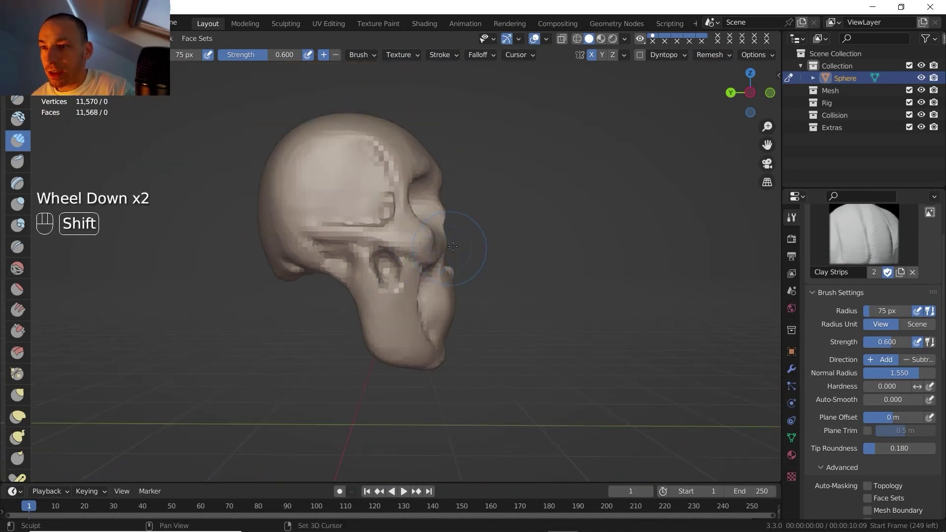
{"action": "middle_click_drag", "start_coordinate": [450, 248], "coordinate": [456, 254], "text": "shift"}
{"action": "scroll", "coordinate": [456, 254], "scroll_direction": "down", "scroll_amount": 1}
{"action": "middle_click_drag", "start_coordinate": [455, 254], "coordinate": [463, 251]}
{"action": "left_click", "coordinate": [751, 92]}
{"action": "mouse_move", "coordinate": [412, 527]}
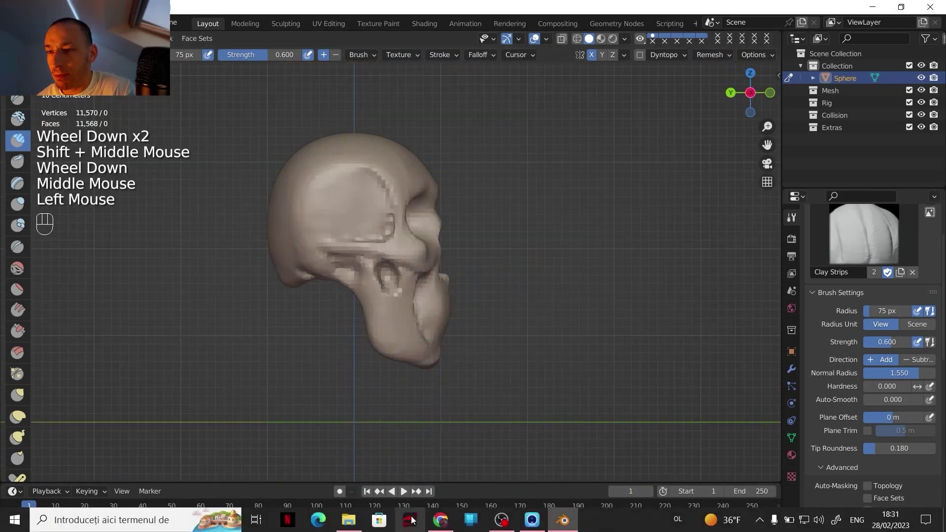
{"action": "left_click", "coordinate": [442, 527]}
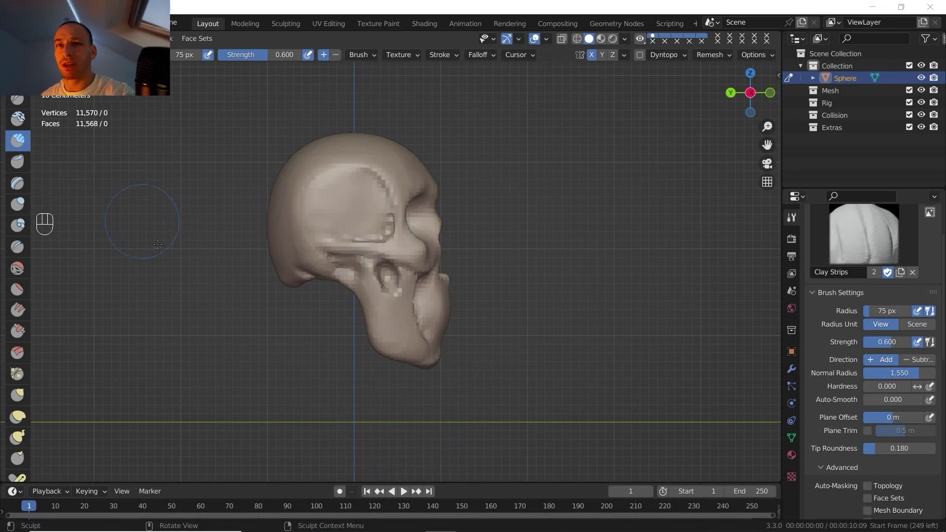
Step: Reshape the jaw and the rear base of the skull in profile with the Grab brush at 267 px
{"action": "left_click", "coordinate": [18, 394]}
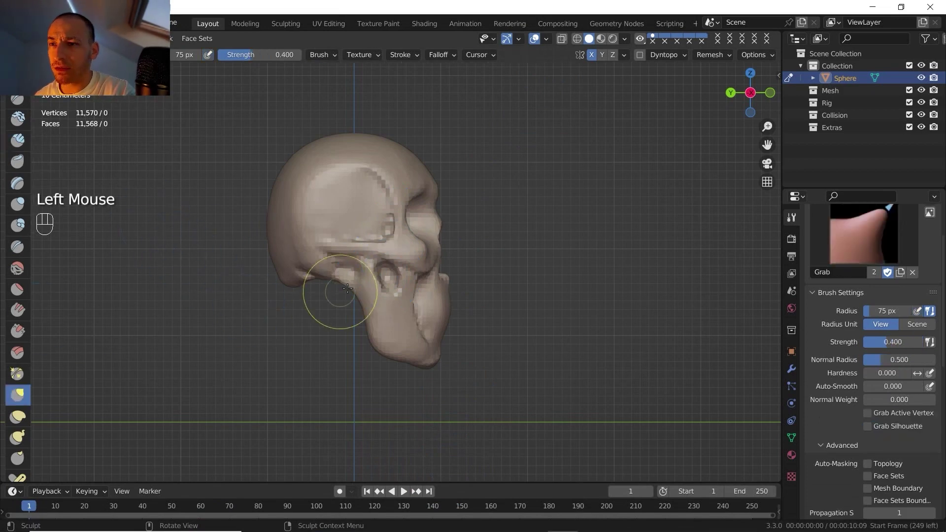
{"action": "key", "text": "f"}
{"action": "left_click", "coordinate": [411, 353]}
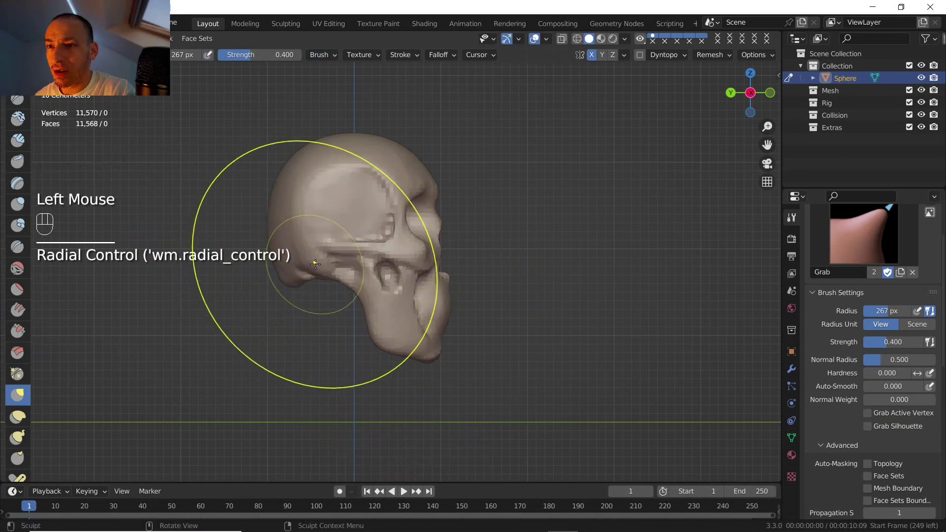
{"action": "left_click_drag", "start_coordinate": [318, 267], "coordinate": [330, 277]}
Step: Adjust the underside of the skull just behind the jaw with the Grab brush at 88 px
{"action": "key", "text": "f"}
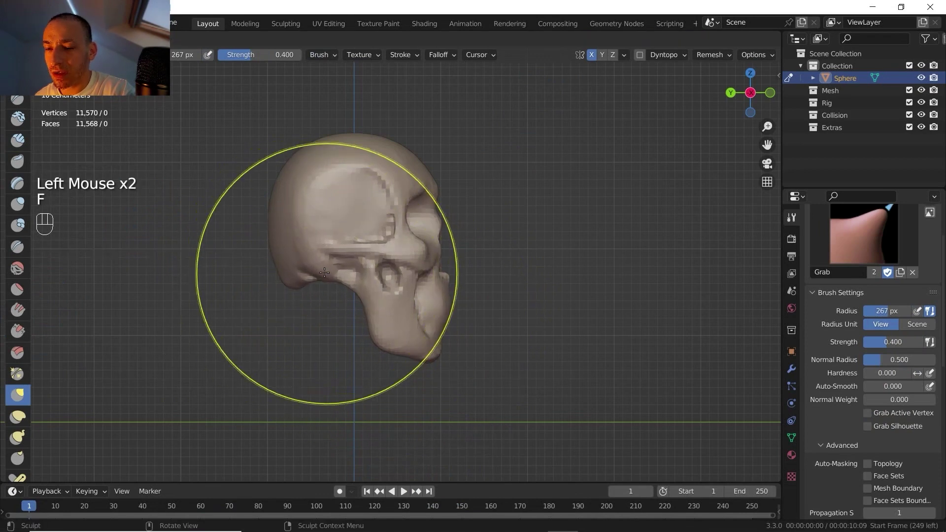
{"action": "left_click", "coordinate": [238, 261]}
{"action": "left_click_drag", "start_coordinate": [319, 262], "coordinate": [329, 273]}
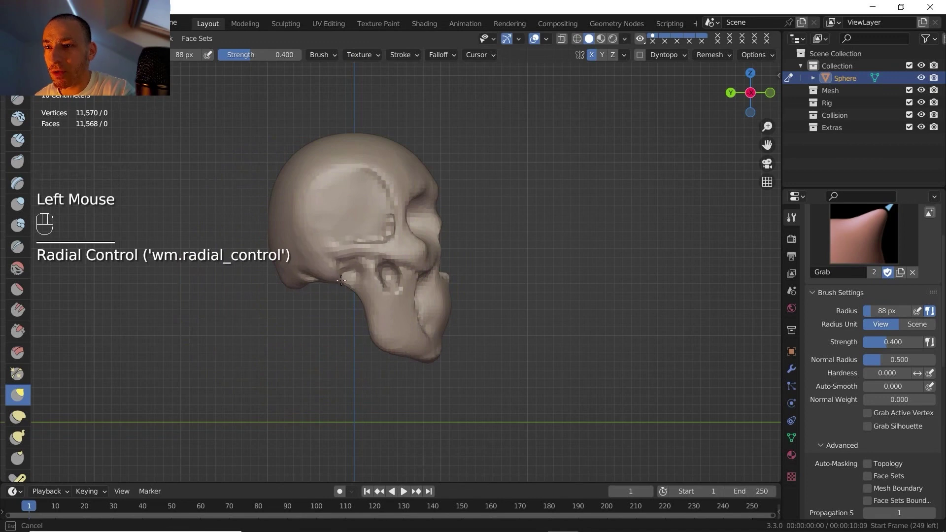
{"action": "left_click_drag", "start_coordinate": [341, 282], "coordinate": [340, 281]}
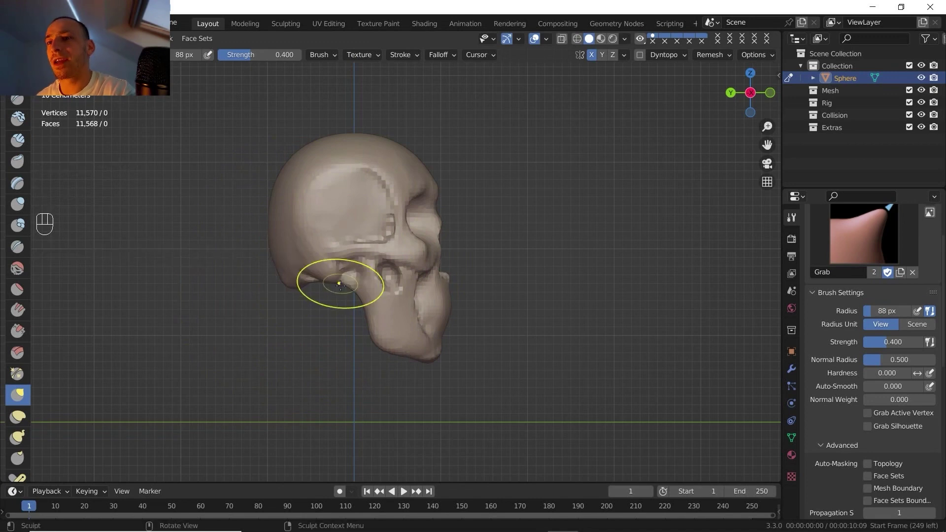
Step: Carve the skull's underside behind the upper jaw with subtractive Clay Strips at 66 px
{"action": "scroll", "coordinate": [344, 286], "scroll_direction": "up", "scroll_amount": 3}
{"action": "left_click", "coordinate": [17, 141]}
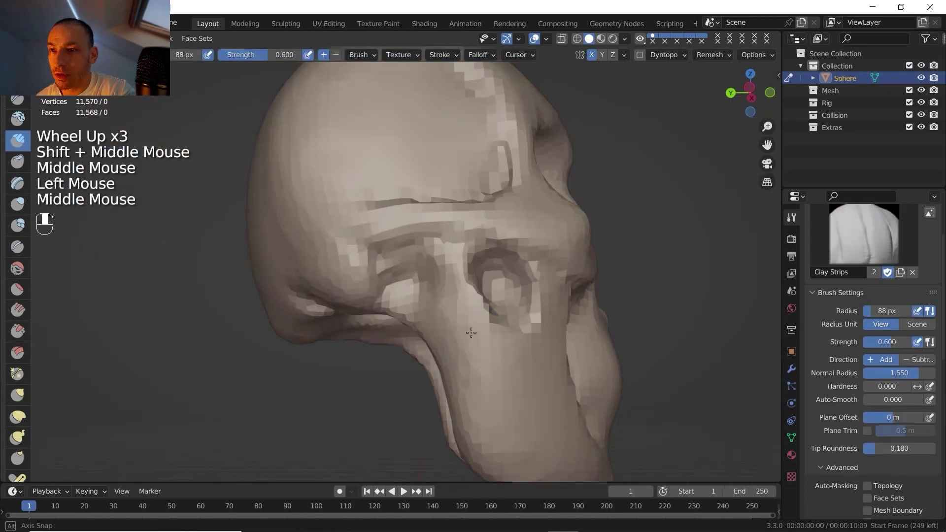
{"action": "middle_click_drag", "start_coordinate": [434, 276], "coordinate": [444, 296]}
{"action": "scroll", "coordinate": [394, 341], "scroll_direction": "up", "scroll_amount": 1}
{"action": "left_click_drag", "start_coordinate": [394, 340], "coordinate": [410, 361], "text": "ctrl"}
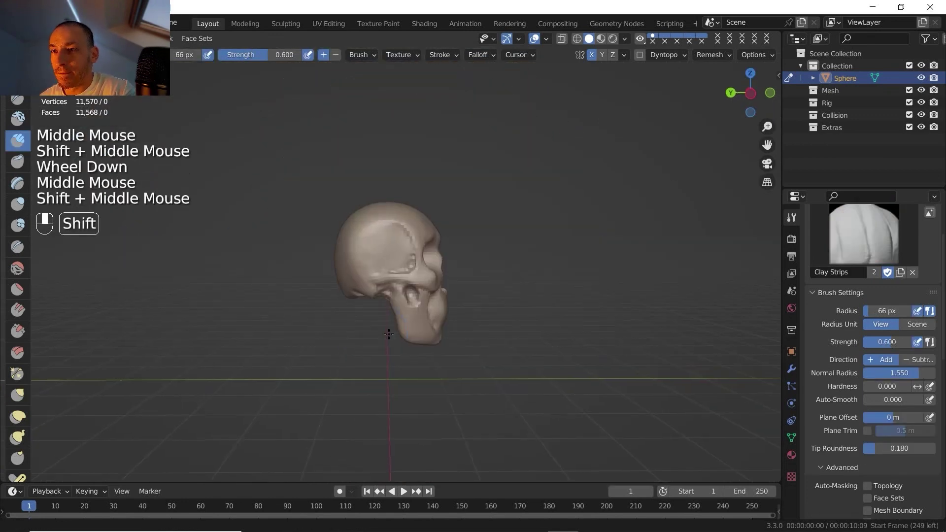
Step: Remesh the skull at a finer voxel size of 0.03627 m
{"action": "scroll", "coordinate": [419, 316], "scroll_direction": "down", "scroll_amount": 1, "text": "shift"}
{"action": "middle_click_drag", "start_coordinate": [419, 316], "coordinate": [424, 320]}
{"action": "middle_click_drag", "start_coordinate": [424, 319], "coordinate": [424, 318]}
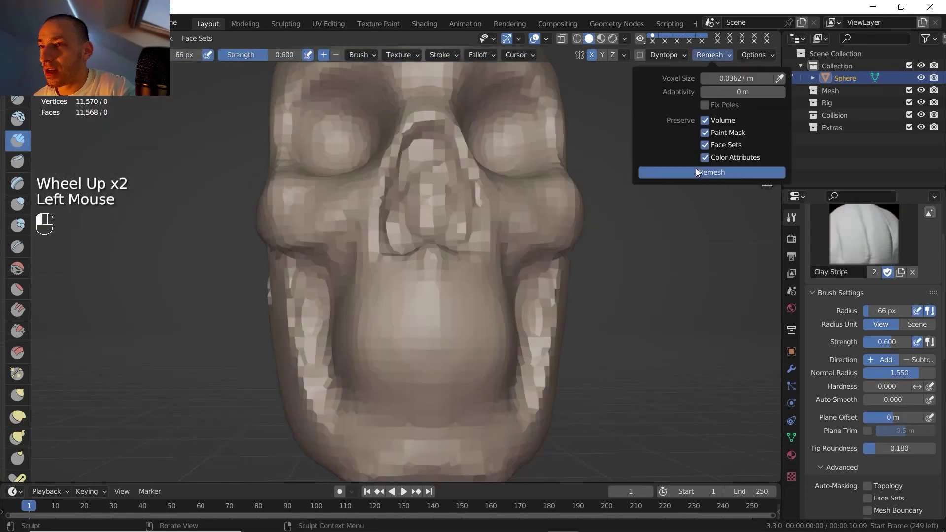
{"action": "left_click", "coordinate": [696, 168]}
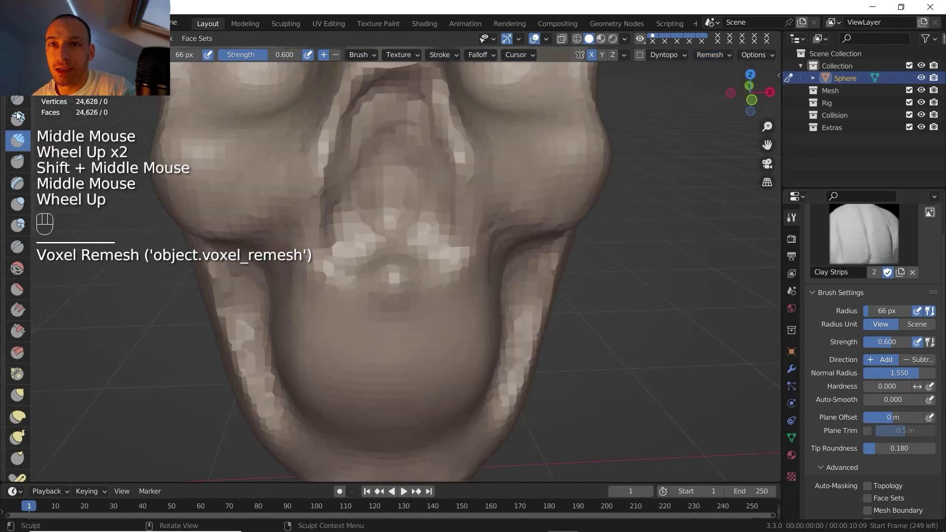
Step: Carve the rim of the nasal opening and the notch beneath it with subtractive Draw Sharp at 42 px
{"action": "left_click", "coordinate": [18, 116]}
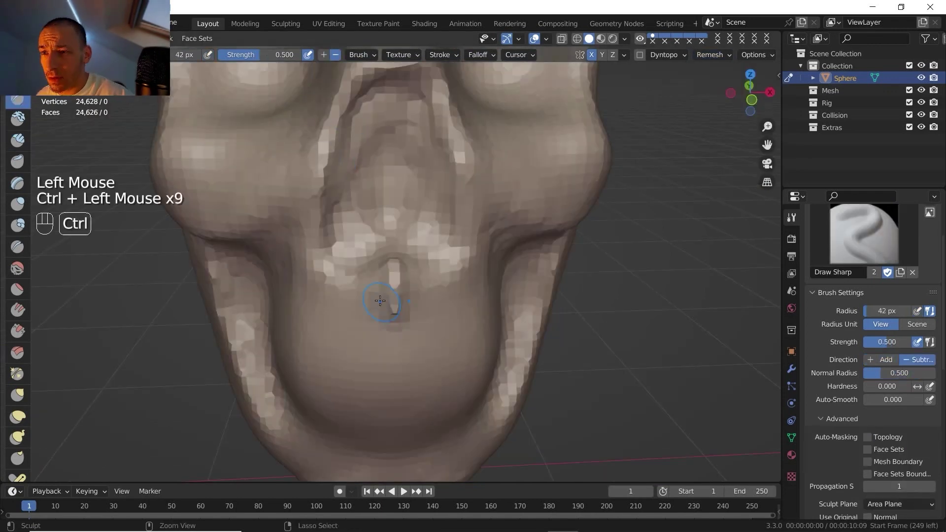
{"action": "mouse_move", "coordinate": [385, 301]}
{"action": "left_mouse_down"}
{"action": "mouse_move", "coordinate": [366, 296]}
{"action": "mouse_move", "coordinate": [377, 284]}
{"action": "mouse_move", "coordinate": [322, 289]}
{"action": "mouse_move", "coordinate": [320, 165]}
{"action": "mouse_move", "coordinate": [317, 200]}
{"action": "left_mouse_up"}
{"action": "left_click_drag", "start_coordinate": [315, 203], "coordinate": [309, 246], "text": "ctrl"}
{"action": "left_click_drag", "start_coordinate": [310, 242], "coordinate": [315, 272], "text": "ctrl"}
{"action": "scroll", "coordinate": [376, 238], "scroll_direction": "down", "scroll_amount": 2}
{"action": "middle_click_drag", "start_coordinate": [408, 243], "coordinate": [456, 256]}
{"action": "scroll", "coordinate": [456, 256], "scroll_direction": "up", "scroll_amount": 2}
{"action": "middle_click_drag", "start_coordinate": [456, 256], "coordinate": [483, 287], "text": "shift"}
{"action": "scroll", "coordinate": [461, 270], "scroll_direction": "down", "scroll_amount": 2}
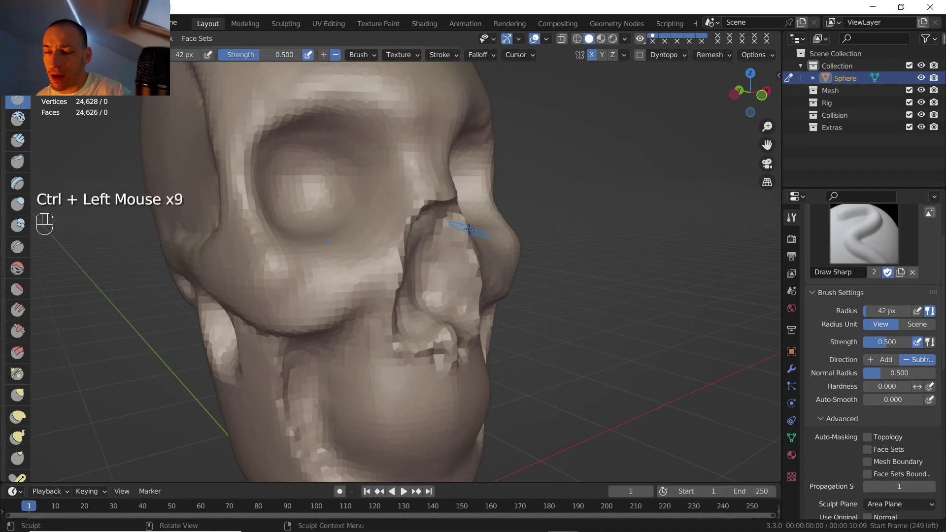
Step: Carve the inner edge of the eye sockets beside the nose bridge with subtractive Draw Sharp at 42 px
{"action": "middle_click_drag", "start_coordinate": [466, 229], "coordinate": [430, 244]}
{"action": "mouse_move", "coordinate": [430, 247]}
{"action": "middle_mouse_down", "text": "shift"}
{"action": "mouse_move", "coordinate": [384, 220]}
{"action": "mouse_move", "coordinate": [406, 218]}
{"action": "middle_mouse_up", "text": "shift"}
{"action": "scroll", "coordinate": [383, 220], "scroll_direction": "up", "scroll_amount": 3}
{"action": "scroll", "coordinate": [346, 235], "scroll_direction": "down", "scroll_amount": 2}
{"action": "middle_click_drag", "start_coordinate": [406, 218], "coordinate": [477, 196]}
{"action": "scroll", "coordinate": [466, 201], "scroll_direction": "down", "scroll_amount": 2}
{"action": "middle_click_drag", "start_coordinate": [392, 189], "coordinate": [397, 245], "text": "shift"}
{"action": "scroll", "coordinate": [393, 237], "scroll_direction": "up", "scroll_amount": 2}
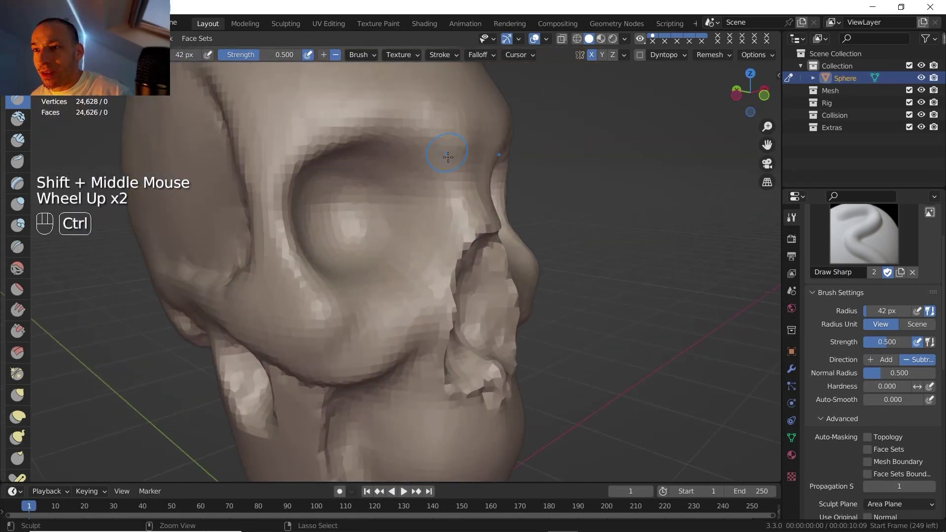
{"action": "left_click_drag", "start_coordinate": [448, 157], "coordinate": [461, 207], "text": "ctrl"}
{"action": "left_click_drag", "start_coordinate": [449, 182], "coordinate": [465, 217], "text": "ctrl"}
{"action": "left_click_drag", "start_coordinate": [450, 187], "coordinate": [469, 222], "text": "ctrl"}
{"action": "left_click_drag", "start_coordinate": [451, 189], "coordinate": [468, 213], "text": "ctrl"}
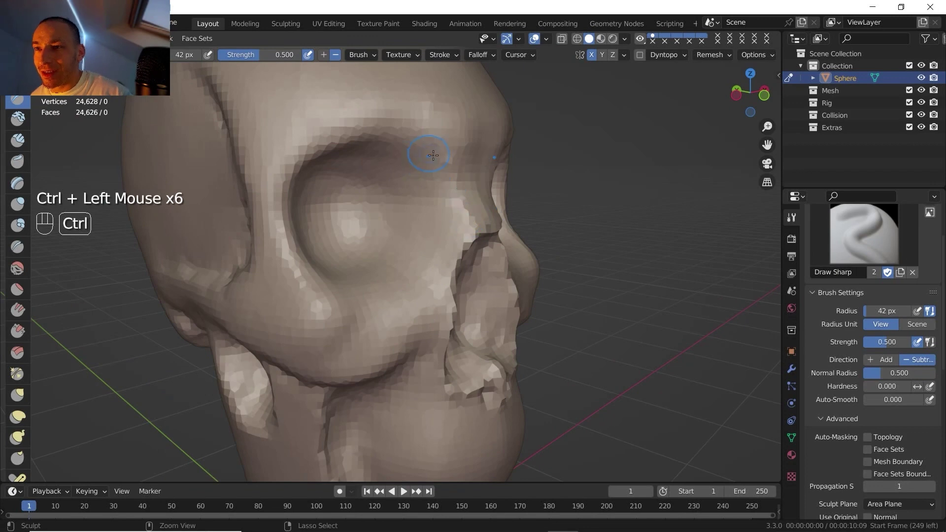
Step: Sharpen the upper rim of the eye sockets below the brow with subtractive Draw Sharp strokes
{"action": "left_click_drag", "start_coordinate": [435, 148], "coordinate": [415, 140], "text": "ctrl"}
{"action": "left_click_drag", "start_coordinate": [427, 144], "coordinate": [405, 137], "text": "ctrl"}
{"action": "left_click_drag", "start_coordinate": [415, 140], "coordinate": [394, 133], "text": "ctrl"}
{"action": "left_click_drag", "start_coordinate": [404, 136], "coordinate": [386, 131], "text": "ctrl"}
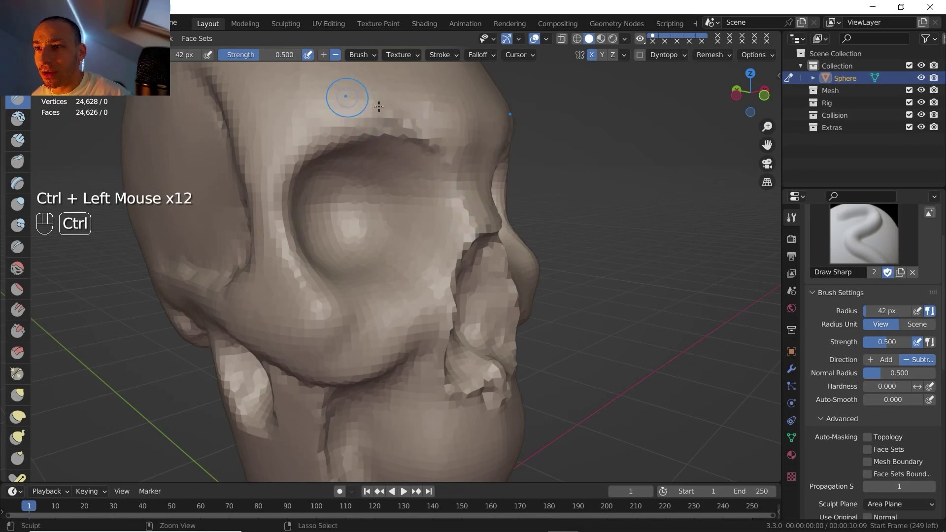
Step: Smooth the rough spot above the eye socket's upper rim and carve the lower rim with subtractive Draw Sharp
{"action": "middle_click_drag", "start_coordinate": [449, 155], "coordinate": [335, 177]}
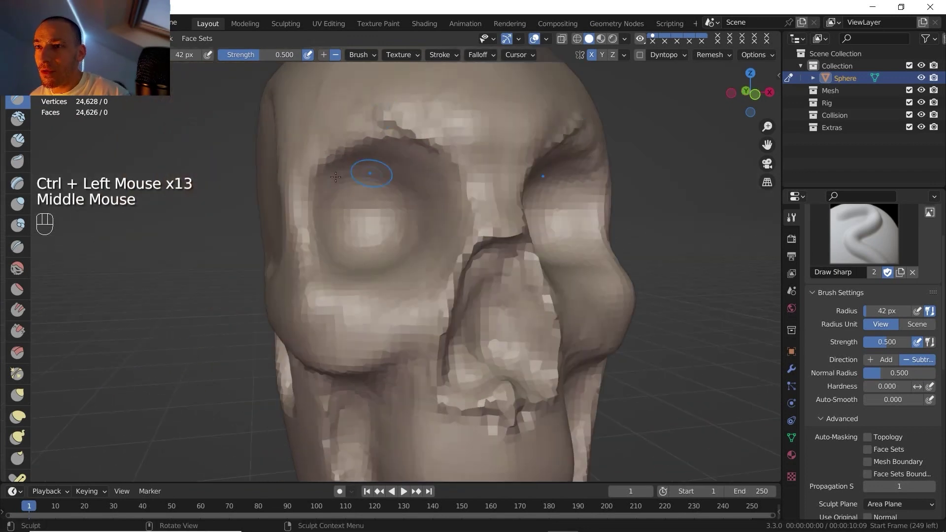
{"action": "left_click_drag", "start_coordinate": [388, 122], "coordinate": [391, 119], "text": "shift"}
{"action": "left_click_drag", "start_coordinate": [387, 116], "coordinate": [394, 121], "text": "shift"}
{"action": "left_click_drag", "start_coordinate": [392, 119], "coordinate": [402, 123], "text": "shift"}
{"action": "left_click_drag", "start_coordinate": [398, 121], "coordinate": [410, 127], "text": "shift"}
{"action": "left_click_drag", "start_coordinate": [407, 124], "coordinate": [419, 129], "text": "shift"}
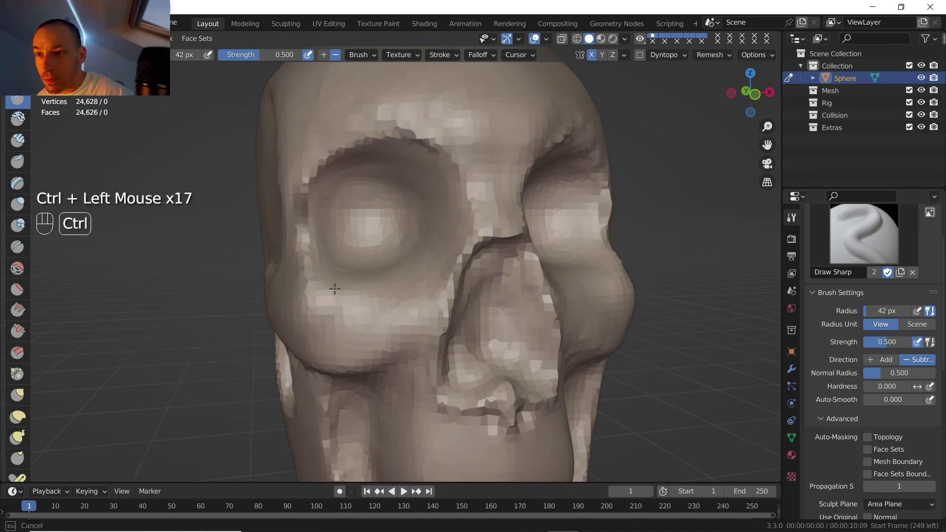
{"action": "left_click_drag", "start_coordinate": [334, 289], "coordinate": [333, 286], "text": "ctrl"}
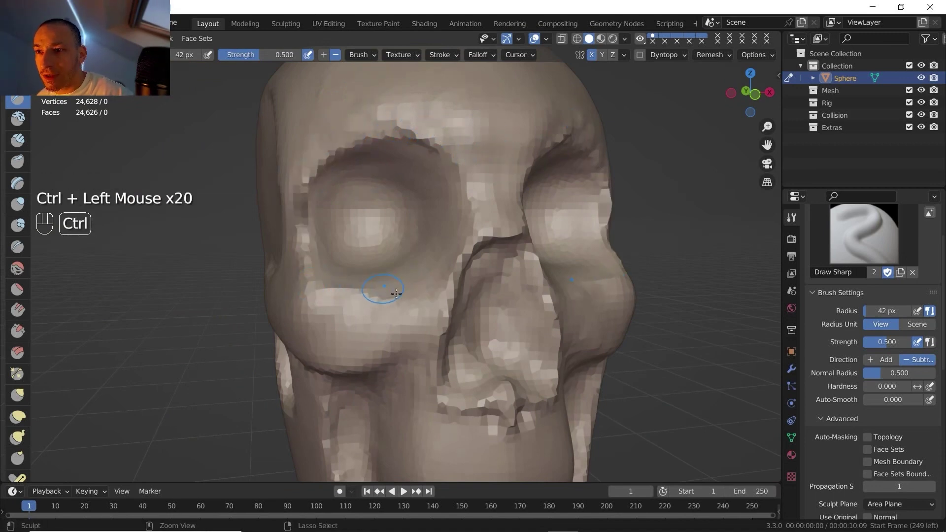
Step: Examine the outer rim of the eye socket, the cheekbone and the temple from the side
{"action": "scroll", "coordinate": [421, 220], "scroll_direction": "down", "scroll_amount": 1}
{"action": "middle_click_drag", "start_coordinate": [420, 220], "coordinate": [528, 207]}
{"action": "middle_click_drag", "start_coordinate": [527, 207], "coordinate": [526, 234], "text": "shift"}
{"action": "scroll", "coordinate": [522, 194], "scroll_direction": "up", "scroll_amount": 1}
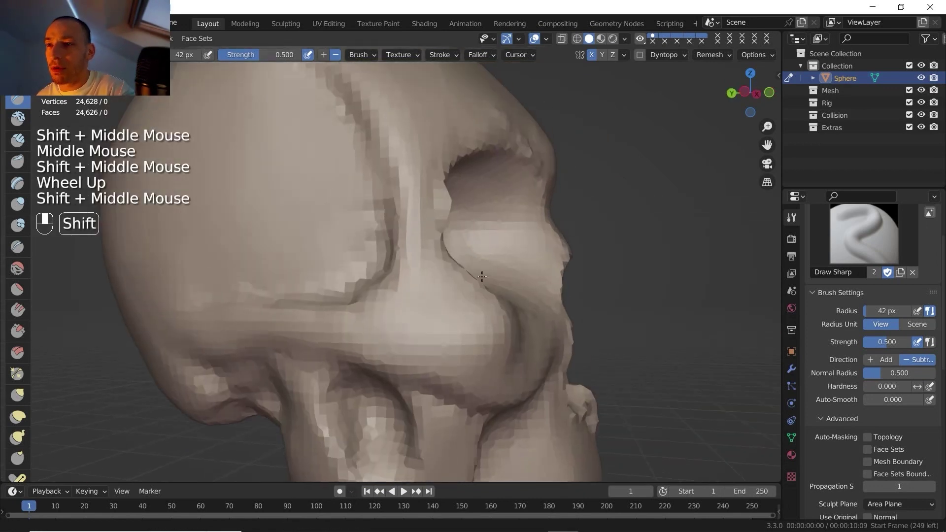
{"action": "middle_click_drag", "start_coordinate": [527, 234], "coordinate": [484, 234]}
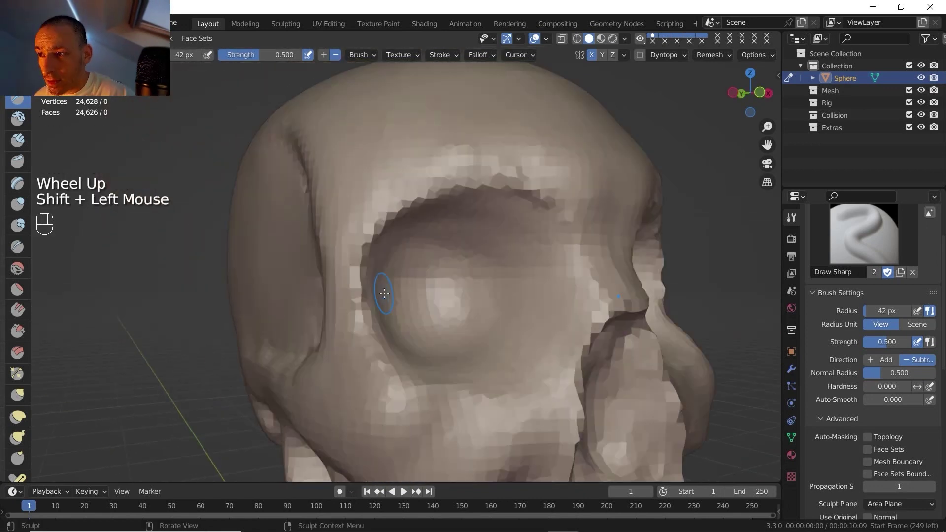
{"action": "scroll", "coordinate": [384, 293], "scroll_direction": "up", "scroll_amount": 1}
{"action": "middle_click_drag", "start_coordinate": [384, 293], "coordinate": [464, 289]}
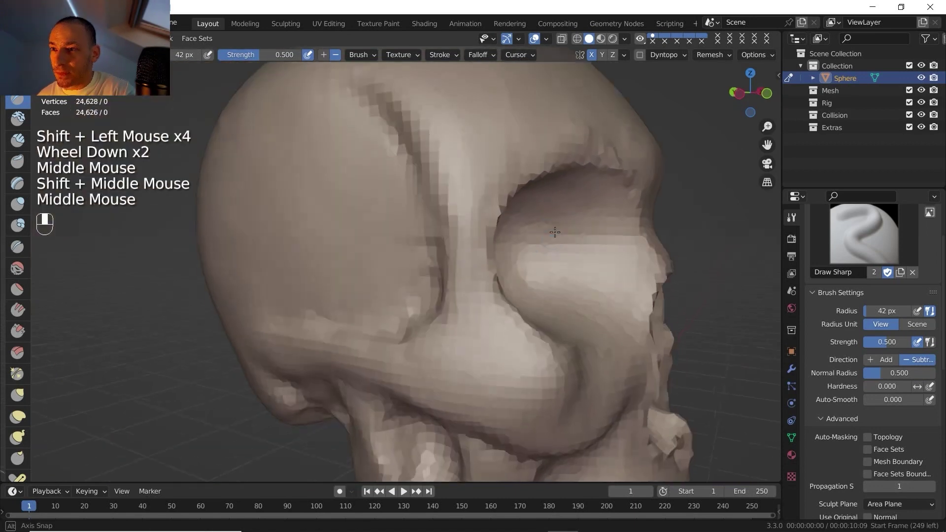
{"action": "middle_click_drag", "start_coordinate": [429, 212], "coordinate": [451, 212]}
{"action": "middle_click_drag", "start_coordinate": [451, 212], "coordinate": [446, 217], "text": "shift"}
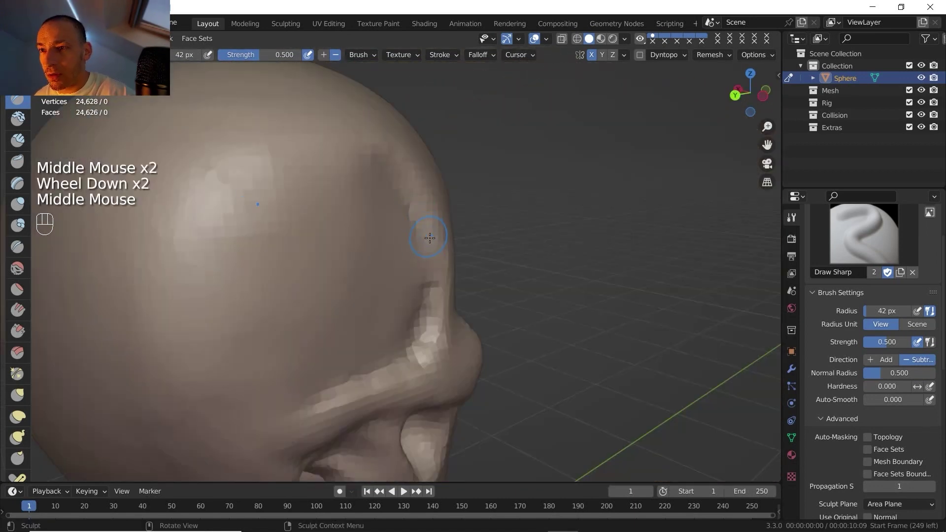
Step: Carve the temporal line behind the brow and outer eye socket with subtractive Draw Sharp strokes at 42 px
{"action": "left_click_drag", "start_coordinate": [430, 238], "coordinate": [434, 270]}
{"action": "left_click_drag", "start_coordinate": [434, 267], "coordinate": [430, 303]}
{"action": "left_click_drag", "start_coordinate": [430, 302], "coordinate": [430, 323]}
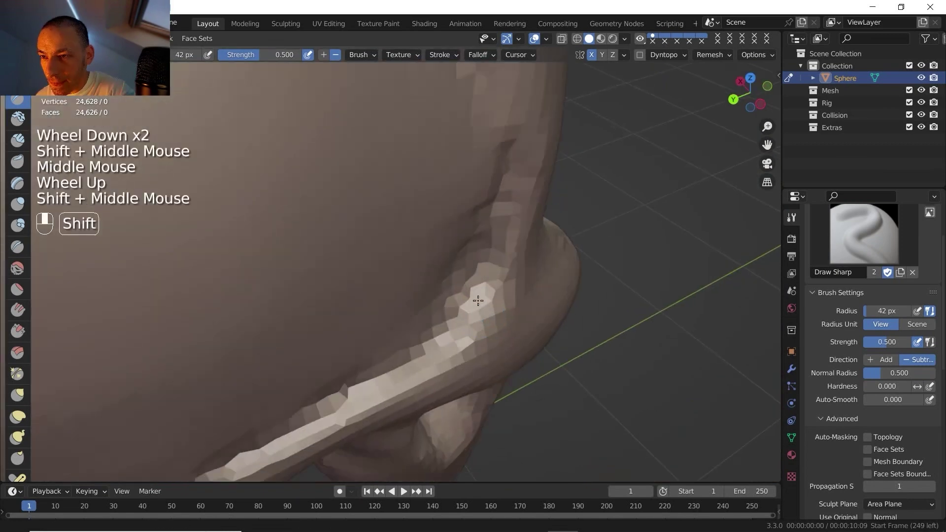
Step: Lower the temple surface behind the temporal line and above the cheekbone with subtractive Clay Strips at 68 px
{"action": "middle_click_drag", "start_coordinate": [477, 300], "coordinate": [443, 255]}
{"action": "mouse_move", "coordinate": [443, 255]}
{"action": "middle_mouse_down"}
{"action": "mouse_move", "coordinate": [434, 254]}
{"action": "mouse_move", "coordinate": [504, 270]}
{"action": "mouse_move", "coordinate": [508, 235]}
{"action": "middle_mouse_up"}
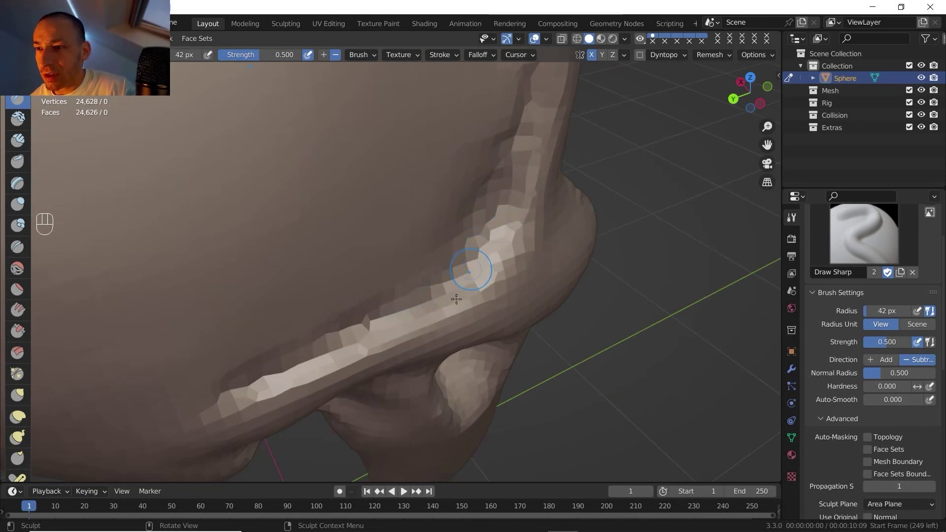
{"action": "scroll", "coordinate": [446, 264], "scroll_direction": "down", "scroll_amount": 3}
{"action": "mouse_move", "coordinate": [450, 264]}
{"action": "middle_mouse_down"}
{"action": "mouse_move", "coordinate": [345, 215]}
{"action": "mouse_move", "coordinate": [379, 259]}
{"action": "middle_mouse_up"}
{"action": "middle_click_drag", "start_coordinate": [419, 257], "coordinate": [459, 255]}
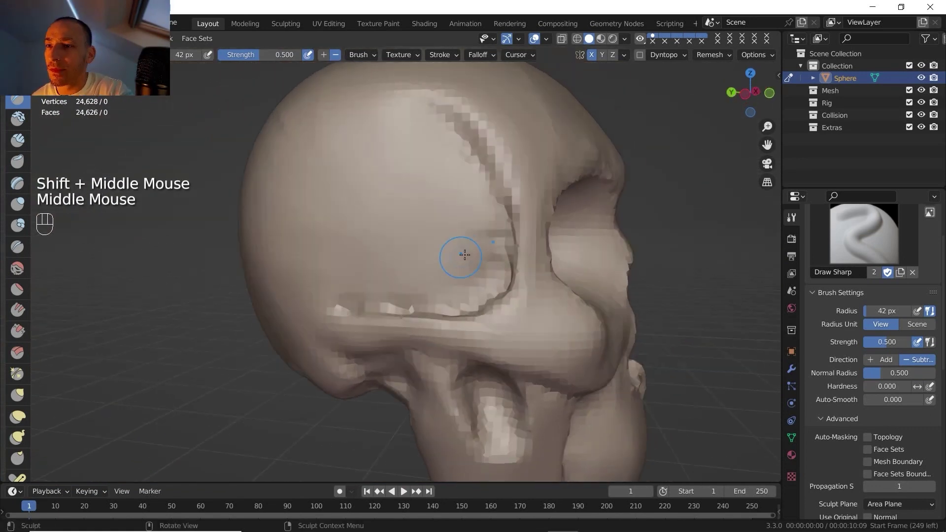
{"action": "middle_click_drag", "start_coordinate": [465, 317], "coordinate": [488, 237], "text": "shift"}
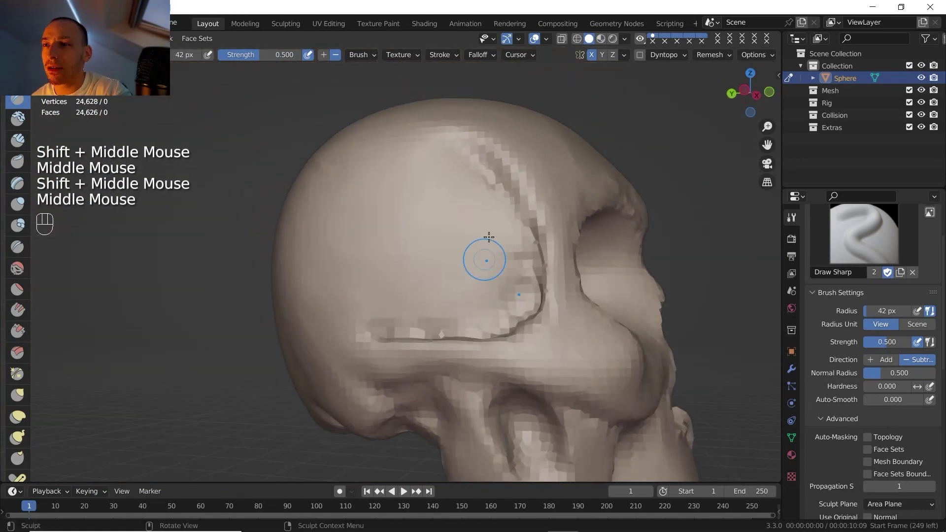
{"action": "left_click", "coordinate": [17, 140]}
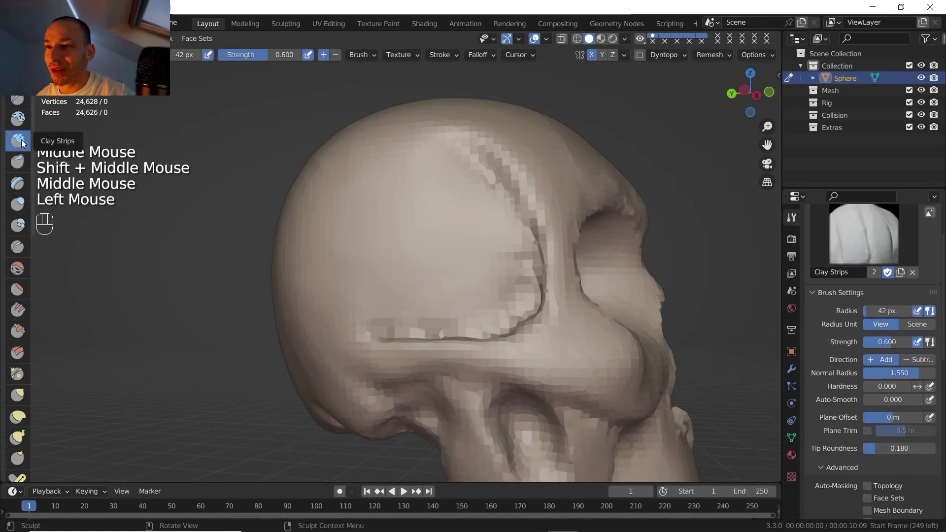
{"action": "key", "text": "f"}
{"action": "left_click", "coordinate": [514, 269]}
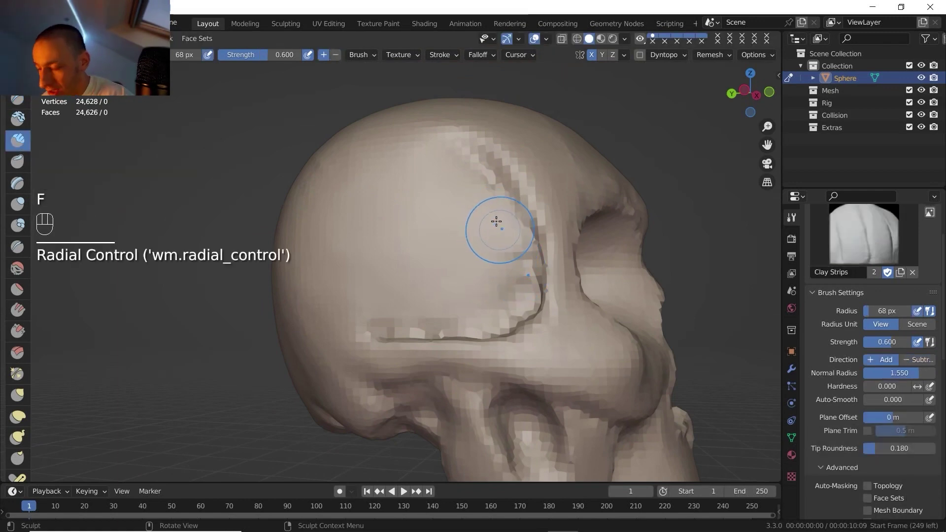
{"action": "mouse_move", "coordinate": [493, 219]}
{"action": "left_mouse_down", "text": "ctrl"}
{"action": "mouse_move", "coordinate": [513, 292]}
{"action": "mouse_move", "coordinate": [522, 280]}
{"action": "mouse_move", "coordinate": [493, 212]}
{"action": "left_mouse_up", "text": "ctrl"}
{"action": "mouse_move", "coordinate": [494, 217]}
{"action": "left_mouse_down", "text": "ctrl"}
{"action": "mouse_move", "coordinate": [461, 158]}
{"action": "mouse_move", "coordinate": [425, 155]}
{"action": "left_mouse_up", "text": "ctrl"}
{"action": "left_click_drag", "start_coordinate": [462, 184], "coordinate": [404, 158], "text": "ctrl"}
{"action": "left_click_drag", "start_coordinate": [457, 178], "coordinate": [410, 155], "text": "ctrl"}
{"action": "left_click_drag", "start_coordinate": [460, 183], "coordinate": [428, 165], "text": "ctrl"}
{"action": "left_click_drag", "start_coordinate": [429, 312], "coordinate": [403, 303], "text": "ctrl"}
{"action": "left_click_drag", "start_coordinate": [433, 306], "coordinate": [410, 297], "text": "ctrl"}
{"action": "left_click_drag", "start_coordinate": [430, 301], "coordinate": [414, 291], "text": "ctrl"}
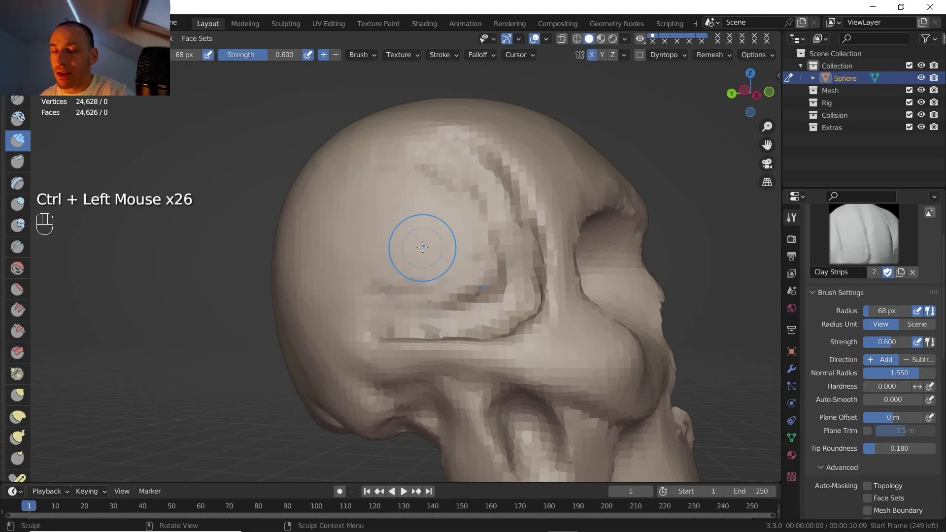
Step: Deepen the temple's border above the cheekbone and behind the eye socket with subtractive Draw Sharp at 68 px
{"action": "mouse_move", "coordinate": [438, 291]}
{"action": "middle_mouse_down"}
{"action": "mouse_move", "coordinate": [501, 314]}
{"action": "mouse_move", "coordinate": [488, 268]}
{"action": "mouse_move", "coordinate": [439, 270]}
{"action": "middle_mouse_up"}
{"action": "scroll", "coordinate": [487, 268], "scroll_direction": "up", "scroll_amount": 1}
{"action": "mouse_move", "coordinate": [438, 270]}
{"action": "middle_mouse_down"}
{"action": "mouse_move", "coordinate": [424, 267]}
{"action": "mouse_move", "coordinate": [439, 271]}
{"action": "middle_mouse_up"}
{"action": "scroll", "coordinate": [444, 276], "scroll_direction": "up", "scroll_amount": 2}
{"action": "middle_click_drag", "start_coordinate": [438, 271], "coordinate": [449, 289]}
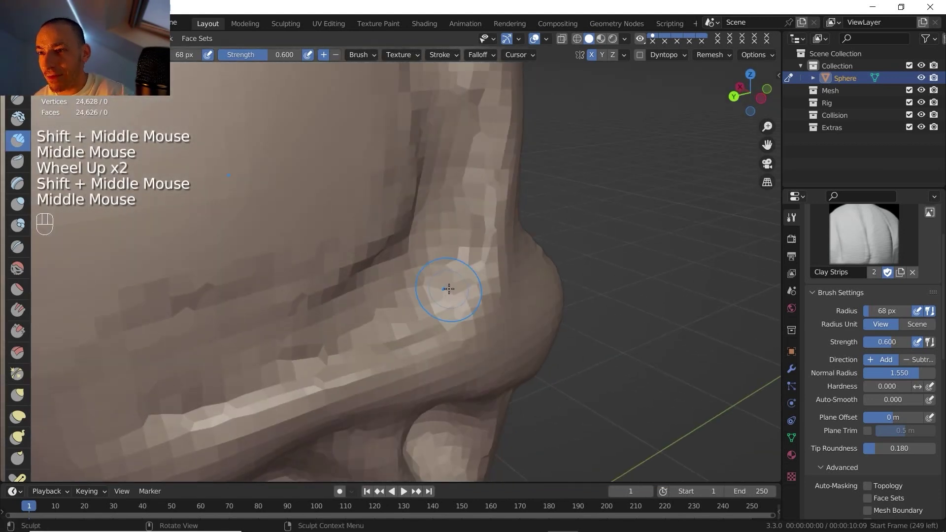
{"action": "left_click", "coordinate": [16, 102]}
{"action": "mouse_move", "coordinate": [438, 290]}
{"action": "left_mouse_down"}
{"action": "mouse_move", "coordinate": [391, 318]}
{"action": "mouse_move", "coordinate": [450, 266]}
{"action": "left_mouse_up"}
{"action": "left_click_drag", "start_coordinate": [377, 337], "coordinate": [259, 379]}
{"action": "left_click_drag", "start_coordinate": [437, 264], "coordinate": [473, 126]}
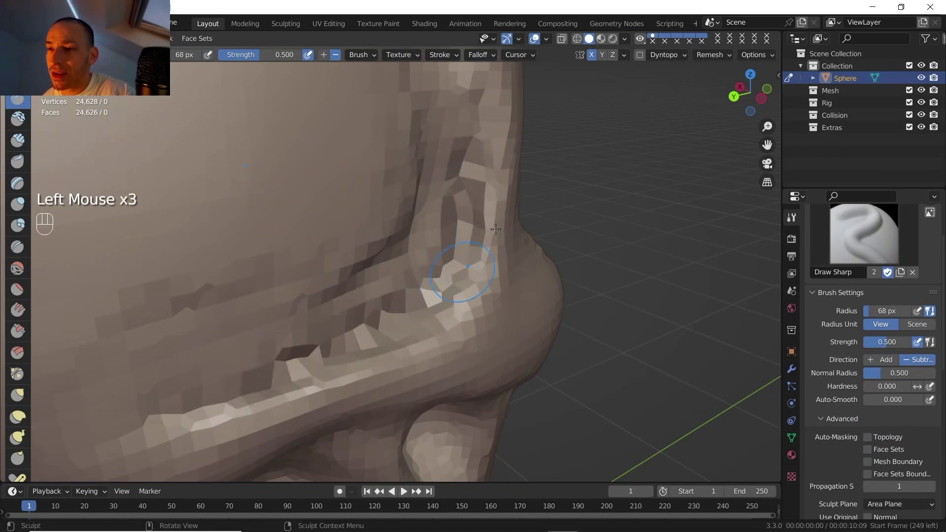
Step: Smooth the temple surface and crisp its front and lower border with subtractive Draw Sharp at 25 px
{"action": "middle_click_drag", "start_coordinate": [496, 229], "coordinate": [488, 257]}
{"action": "middle_click_drag", "start_coordinate": [491, 276], "coordinate": [497, 340], "text": "shift"}
{"action": "middle_click_drag", "start_coordinate": [493, 320], "coordinate": [405, 256]}
{"action": "middle_click_drag", "start_coordinate": [507, 266], "coordinate": [481, 273], "text": "shift"}
{"action": "middle_click_drag", "start_coordinate": [480, 273], "coordinate": [538, 271]}
{"action": "middle_click_drag", "start_coordinate": [538, 271], "coordinate": [530, 263], "text": "shift"}
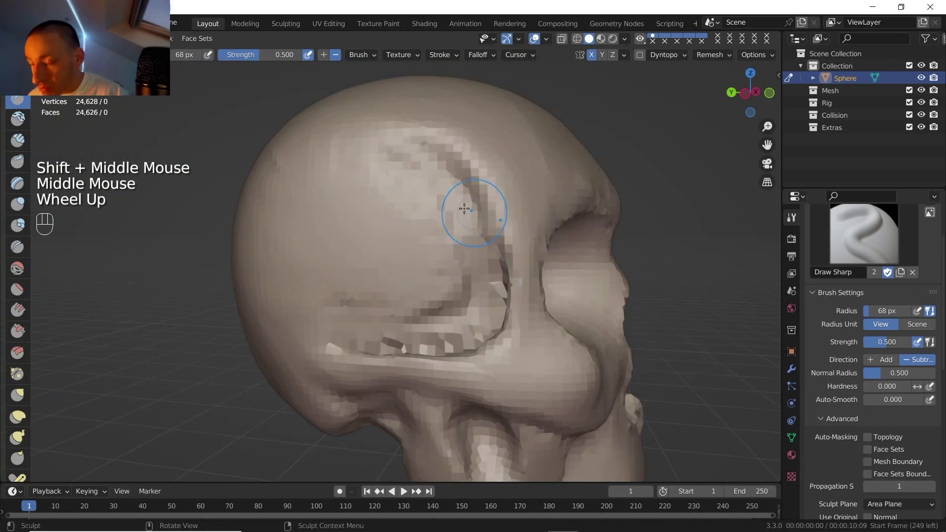
{"action": "left_click_drag", "start_coordinate": [390, 190], "coordinate": [429, 217], "text": "shift"}
{"action": "mouse_move", "coordinate": [419, 207]}
{"action": "left_mouse_down", "text": "shift"}
{"action": "mouse_move", "coordinate": [405, 191]}
{"action": "mouse_move", "coordinate": [451, 327]}
{"action": "left_mouse_up", "text": "shift"}
{"action": "left_click_drag", "start_coordinate": [446, 328], "coordinate": [426, 333], "text": "shift"}
{"action": "mouse_move", "coordinate": [419, 330]}
{"action": "left_mouse_down", "text": "shift"}
{"action": "mouse_move", "coordinate": [355, 320]}
{"action": "mouse_move", "coordinate": [389, 214]}
{"action": "left_mouse_up", "text": "shift"}
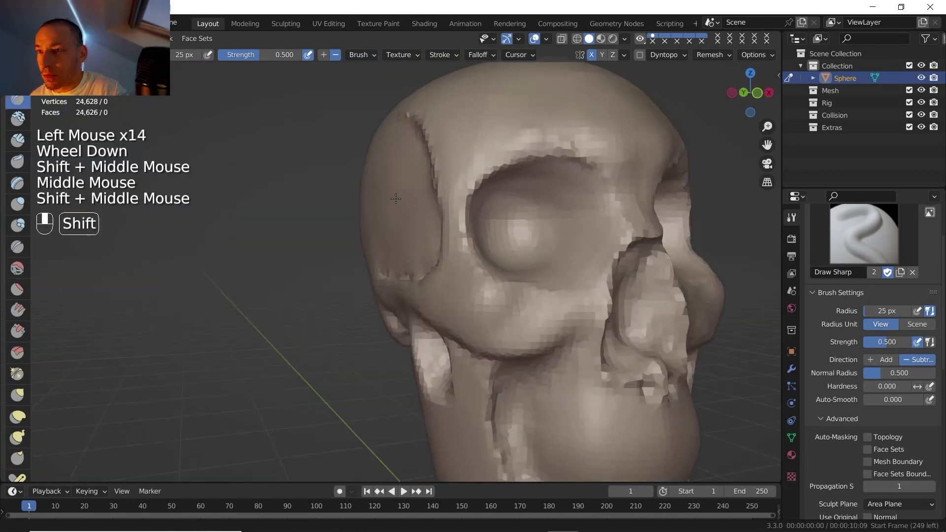
Step: Deepen the inner part of the eye socket beside the nose bridge with subtractive Clay Strips at 52 px
{"action": "middle_click_drag", "start_coordinate": [231, 236], "coordinate": [256, 246]}
{"action": "middle_click_drag", "start_coordinate": [257, 246], "coordinate": [225, 253], "text": "shift"}
{"action": "scroll", "coordinate": [226, 253], "scroll_direction": "up", "scroll_amount": 2}
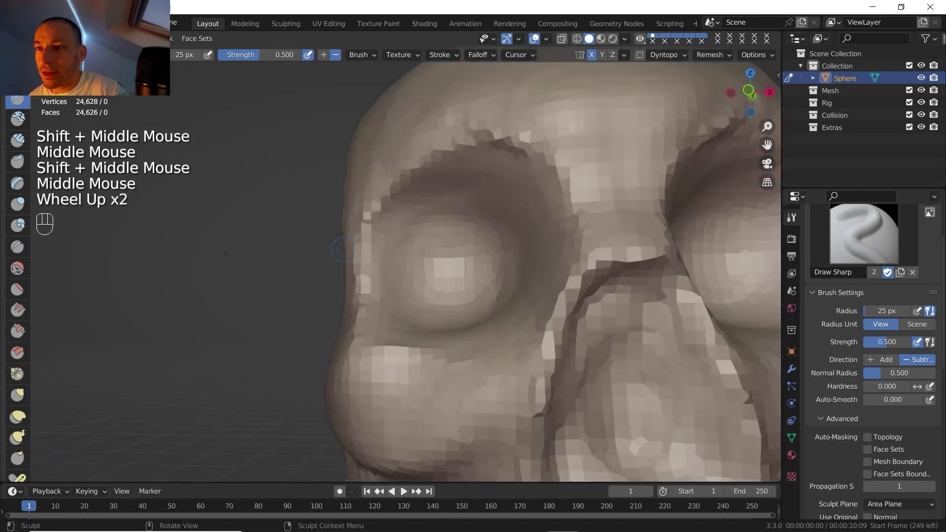
{"action": "left_click", "coordinate": [18, 140]}
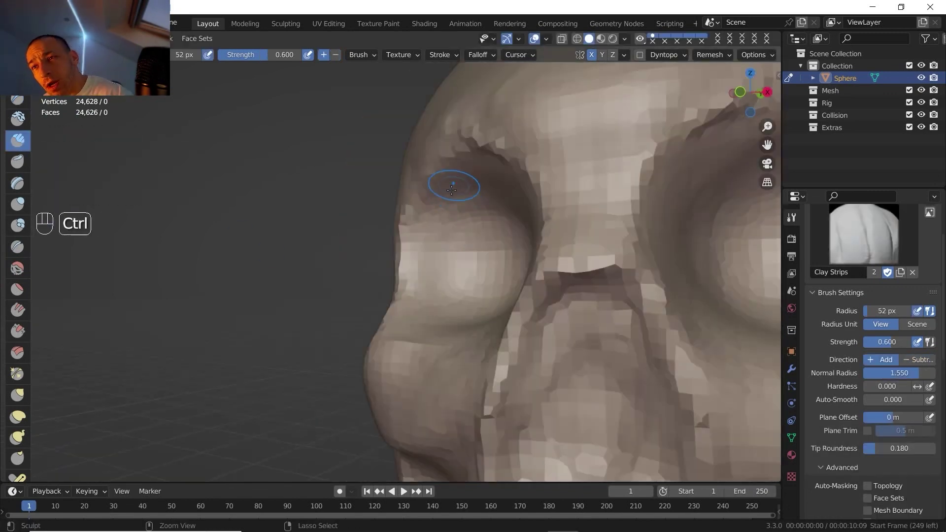
{"action": "left_click_drag", "start_coordinate": [452, 184], "coordinate": [443, 217], "text": "ctrl"}
{"action": "left_click_drag", "start_coordinate": [452, 186], "coordinate": [433, 267], "text": "ctrl"}
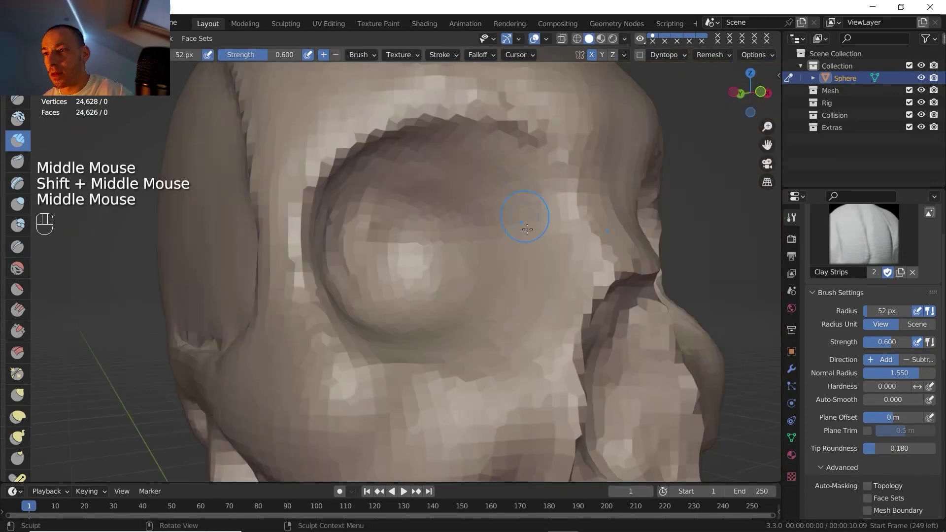
Step: Build up the inner rim of the eye socket next to the nose with additive Clay Strips at 52 px
{"action": "left_click_drag", "start_coordinate": [527, 230], "coordinate": [515, 286]}
{"action": "left_click_drag", "start_coordinate": [526, 222], "coordinate": [500, 284]}
{"action": "left_click_drag", "start_coordinate": [513, 247], "coordinate": [508, 296]}
{"action": "left_click_drag", "start_coordinate": [523, 257], "coordinate": [515, 288]}
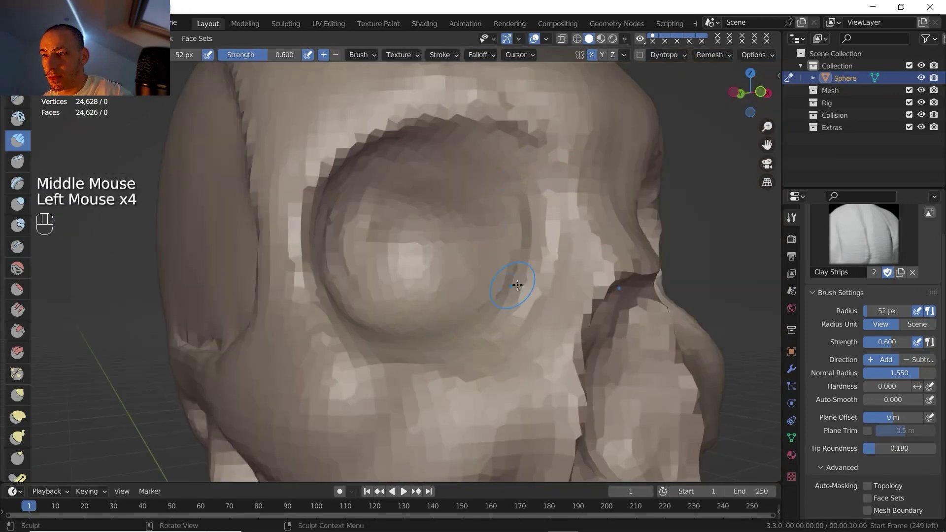
{"action": "left_click_drag", "start_coordinate": [542, 200], "coordinate": [551, 241]}
{"action": "left_click_drag", "start_coordinate": [555, 207], "coordinate": [546, 271]}
{"action": "left_click_drag", "start_coordinate": [542, 237], "coordinate": [525, 275]}
{"action": "left_click_drag", "start_coordinate": [547, 212], "coordinate": [534, 266]}
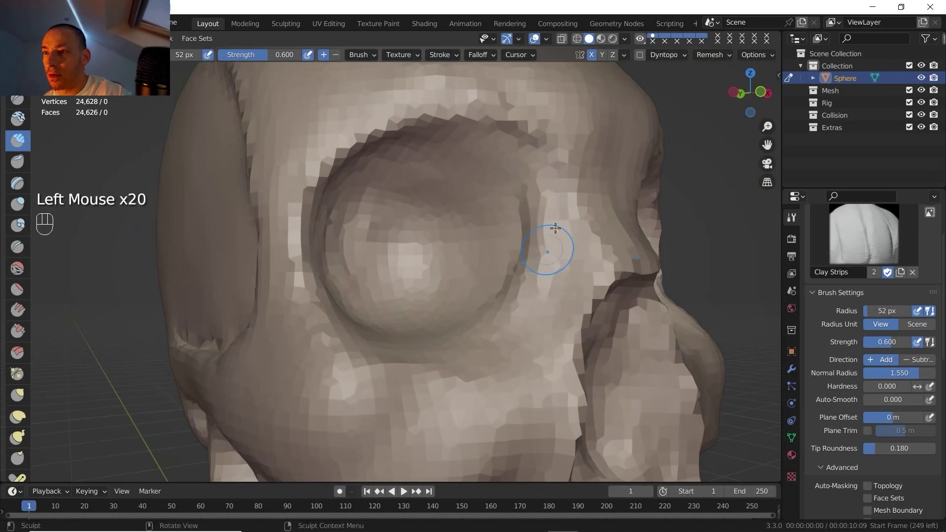
Step: Hollow the rounded bulge inside the eye socket with subtractive Clay Strips strokes at 52 px
{"action": "left_click_drag", "start_coordinate": [465, 193], "coordinate": [439, 216]}
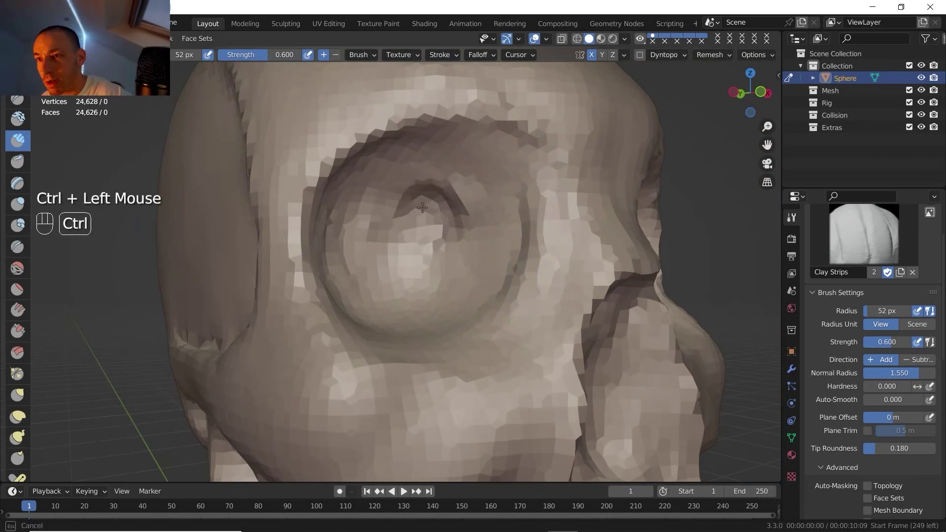
{"action": "left_click_drag", "start_coordinate": [483, 177], "coordinate": [468, 180]}
{"action": "left_click_drag", "start_coordinate": [470, 165], "coordinate": [485, 217], "text": "ctrl"}
{"action": "left_click_drag", "start_coordinate": [496, 202], "coordinate": [486, 234], "text": "ctrl"}
{"action": "left_click_drag", "start_coordinate": [495, 219], "coordinate": [462, 286], "text": "ctrl"}
{"action": "left_click_drag", "start_coordinate": [446, 282], "coordinate": [430, 303], "text": "ctrl"}
{"action": "left_click_drag", "start_coordinate": [412, 301], "coordinate": [399, 315], "text": "ctrl"}
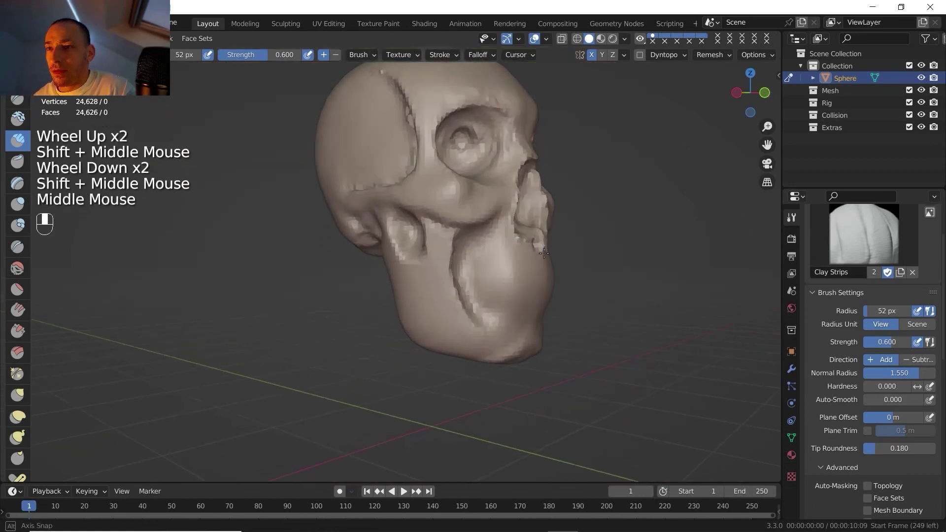
Step: Examine the whole skull from the side and the lower face from the front
{"action": "middle_click_drag", "start_coordinate": [567, 300], "coordinate": [503, 313], "text": "shift"}
{"action": "scroll", "coordinate": [580, 323], "scroll_direction": "down", "scroll_amount": 2}
{"action": "middle_click_drag", "start_coordinate": [503, 313], "coordinate": [517, 295], "text": "shift"}
{"action": "scroll", "coordinate": [518, 294], "scroll_direction": "down", "scroll_amount": 1}
{"action": "middle_click_drag", "start_coordinate": [518, 295], "coordinate": [430, 277]}
{"action": "middle_click_drag", "start_coordinate": [430, 277], "coordinate": [369, 262], "text": "shift"}
{"action": "scroll", "coordinate": [370, 263], "scroll_direction": "up", "scroll_amount": 3}
{"action": "middle_click_drag", "start_coordinate": [370, 262], "coordinate": [338, 225], "text": "shift"}
{"action": "middle_click_drag", "start_coordinate": [338, 226], "coordinate": [345, 223]}
Step: Save the skull file under its existing name
{"action": "left_click", "coordinate": [29, 23]}
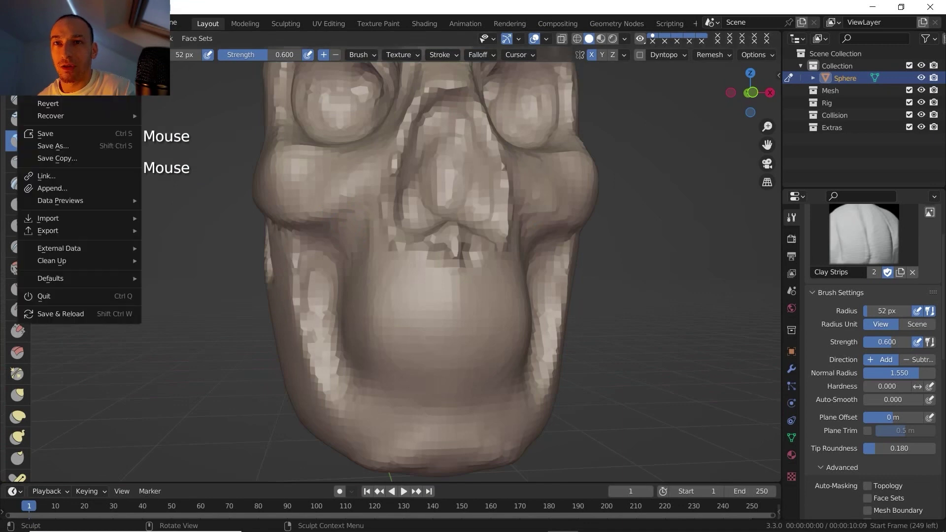
{"action": "left_click", "coordinate": [45, 131]}
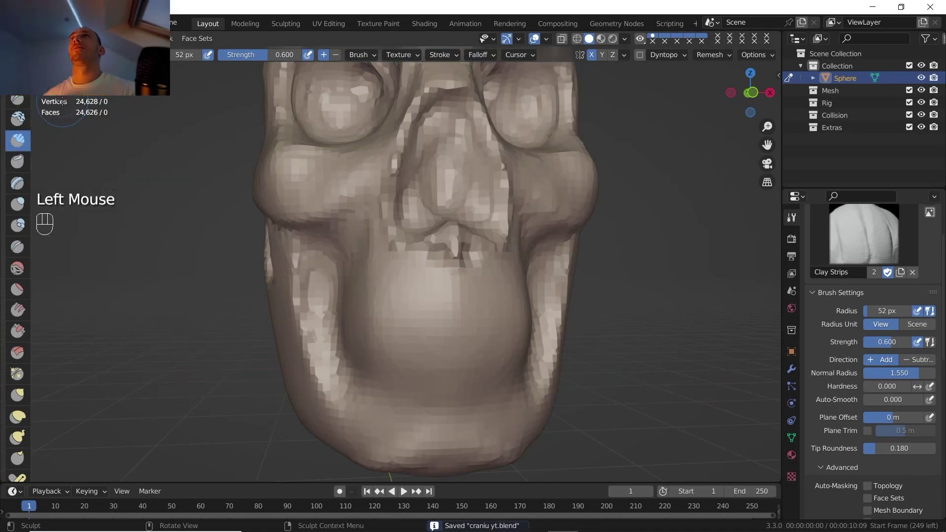
Step: Carve a horizontal mouth line across the front of the jaws with subtractive Draw Sharp at 43 px
{"action": "middle_click_drag", "start_coordinate": [372, 298], "coordinate": [315, 252], "text": "shift"}
{"action": "middle_click_drag", "start_coordinate": [315, 252], "coordinate": [335, 251]}
{"action": "middle_click_drag", "start_coordinate": [334, 251], "coordinate": [288, 229], "text": "shift"}
{"action": "scroll", "coordinate": [288, 228], "scroll_direction": "up", "scroll_amount": 1}
{"action": "left_click", "coordinate": [18, 99]}
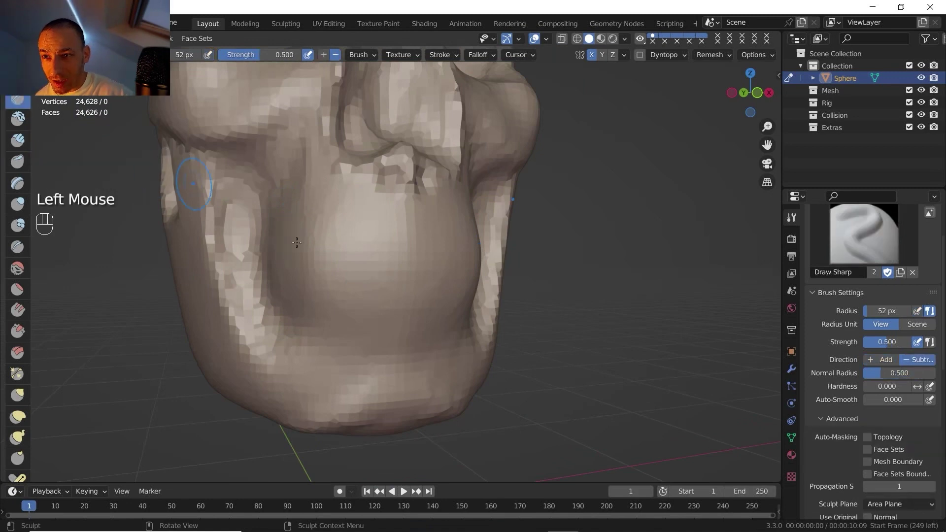
{"action": "key", "text": "f"}
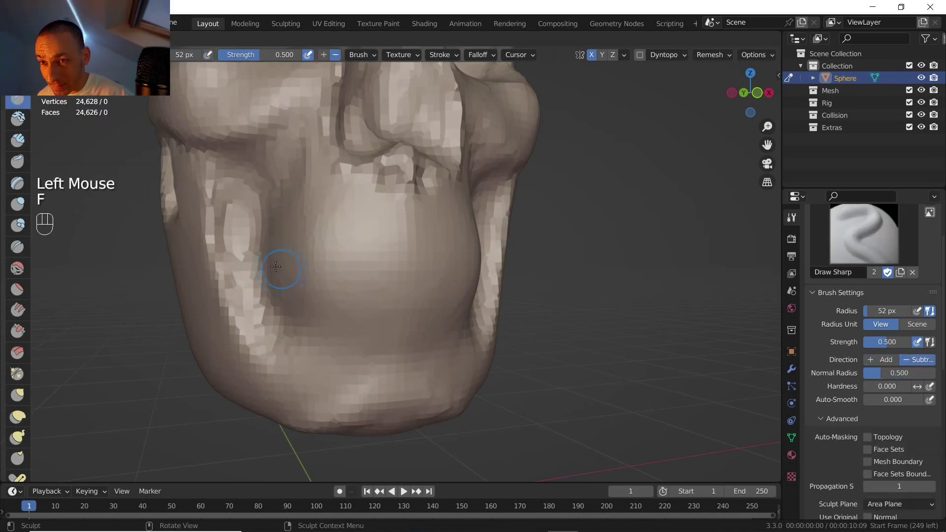
{"action": "left_click", "coordinate": [276, 269]}
{"action": "left_click_drag", "start_coordinate": [267, 266], "coordinate": [308, 267]}
{"action": "mouse_move", "coordinate": [296, 266]}
{"action": "left_mouse_down"}
{"action": "mouse_move", "coordinate": [395, 266]}
{"action": "mouse_move", "coordinate": [367, 268]}
{"action": "left_mouse_up"}
{"action": "left_click_drag", "start_coordinate": [363, 268], "coordinate": [320, 268]}
{"action": "left_click_drag", "start_coordinate": [318, 267], "coordinate": [271, 266]}
{"action": "left_click_drag", "start_coordinate": [264, 266], "coordinate": [240, 258]}
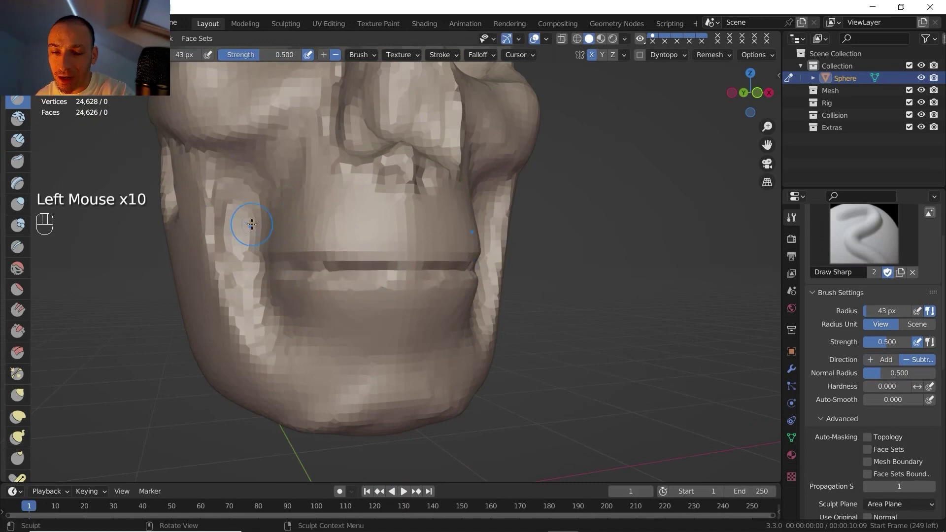
Step: Build up the lower edge of the cheekbone arch, above the side jaw hollow, with additive Clay Strips at 43 px
{"action": "scroll", "coordinate": [310, 227], "scroll_direction": "down", "scroll_amount": 1}
{"action": "scroll", "coordinate": [321, 228], "scroll_direction": "down", "scroll_amount": 1, "text": "shift"}
{"action": "scroll", "coordinate": [391, 287], "scroll_direction": "down", "scroll_amount": 1}
{"action": "middle_click_drag", "start_coordinate": [321, 228], "coordinate": [455, 282], "text": "shift"}
{"action": "middle_click_drag", "start_coordinate": [454, 282], "coordinate": [472, 293], "text": "shift"}
{"action": "scroll", "coordinate": [472, 293], "scroll_direction": "down", "scroll_amount": 2}
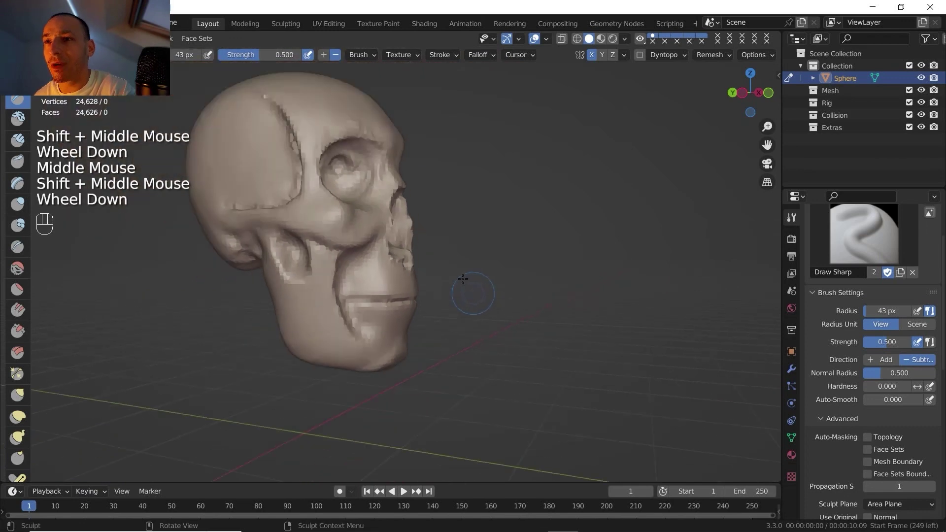
{"action": "middle_click_drag", "start_coordinate": [438, 235], "coordinate": [475, 281], "text": "shift"}
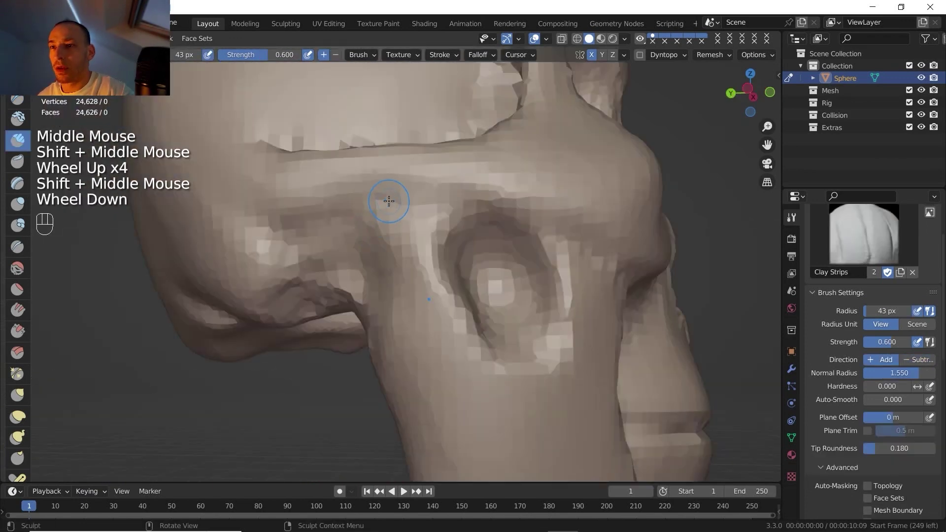
{"action": "left_click_drag", "start_coordinate": [382, 196], "coordinate": [446, 193]}
{"action": "left_click_drag", "start_coordinate": [358, 183], "coordinate": [508, 189]}
{"action": "left_click_drag", "start_coordinate": [464, 190], "coordinate": [540, 203]}
{"action": "left_click_drag", "start_coordinate": [478, 188], "coordinate": [576, 209]}
{"action": "left_click_drag", "start_coordinate": [512, 197], "coordinate": [592, 212]}
{"action": "left_click_drag", "start_coordinate": [527, 207], "coordinate": [612, 221]}
{"action": "left_click_drag", "start_coordinate": [547, 215], "coordinate": [626, 224]}
{"action": "left_click_drag", "start_coordinate": [493, 190], "coordinate": [535, 193]}
Step: Extend the cheekbone arch's build-up towards the back of the skull with Clay Strips strokes
{"action": "left_click_drag", "start_coordinate": [385, 185], "coordinate": [321, 185]}
{"action": "left_click_drag", "start_coordinate": [320, 179], "coordinate": [374, 168]}
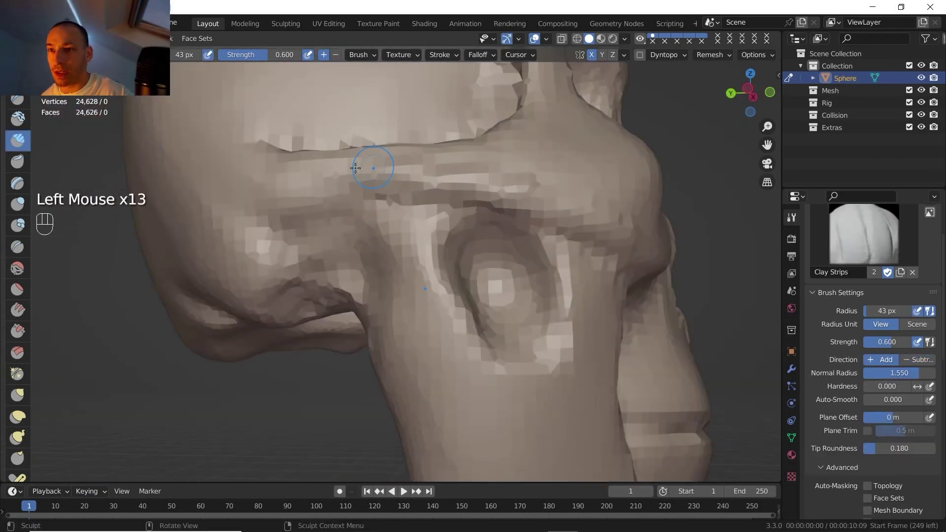
{"action": "mouse_move", "coordinate": [295, 191]}
{"action": "left_mouse_down"}
{"action": "mouse_move", "coordinate": [352, 194]}
{"action": "mouse_move", "coordinate": [345, 185]}
{"action": "left_mouse_up"}
{"action": "left_click_drag", "start_coordinate": [325, 178], "coordinate": [285, 177]}
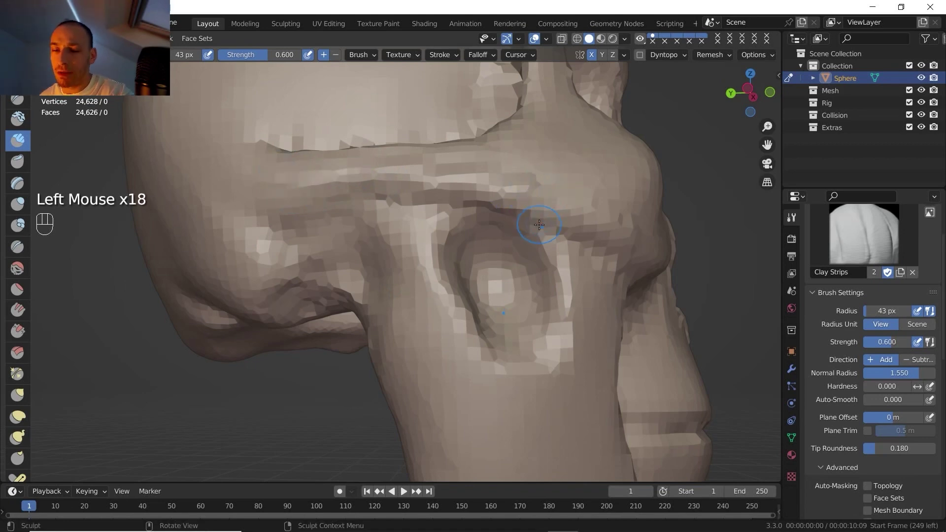
Step: Recess the lower jaw between the mouth line and the chin with subtractive Clay Strips at 43 px
{"action": "scroll", "coordinate": [539, 225], "scroll_direction": "down", "scroll_amount": 2}
{"action": "middle_click_drag", "start_coordinate": [539, 225], "coordinate": [477, 190], "text": "shift"}
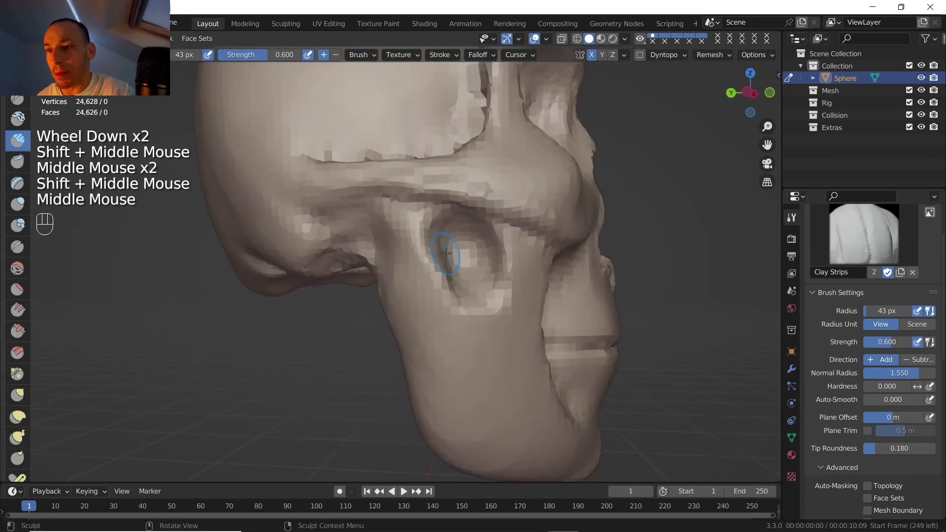
{"action": "scroll", "coordinate": [446, 253], "scroll_direction": "down", "scroll_amount": 2}
{"action": "middle_click_drag", "start_coordinate": [446, 254], "coordinate": [353, 238]}
{"action": "middle_click_drag", "start_coordinate": [353, 237], "coordinate": [335, 299]}
{"action": "scroll", "coordinate": [422, 219], "scroll_direction": "down", "scroll_amount": 1}
{"action": "scroll", "coordinate": [355, 315], "scroll_direction": "up", "scroll_amount": 1, "text": "shift"}
{"action": "scroll", "coordinate": [360, 320], "scroll_direction": "up", "scroll_amount": 2}
{"action": "middle_click_drag", "start_coordinate": [419, 345], "coordinate": [409, 305], "text": "shift"}
{"action": "middle_click_drag", "start_coordinate": [409, 306], "coordinate": [414, 296]}
{"action": "middle_click_drag", "start_coordinate": [414, 296], "coordinate": [415, 291], "text": "shift"}
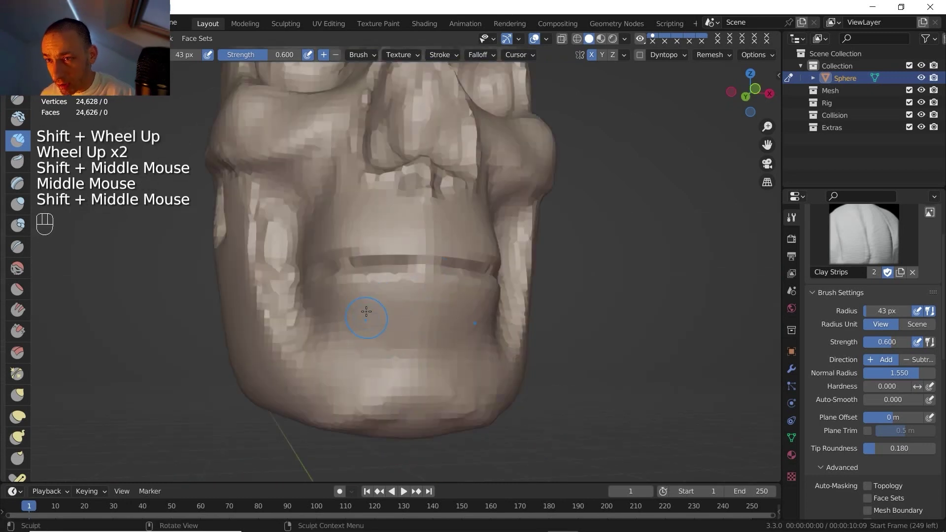
{"action": "left_click_drag", "start_coordinate": [378, 304], "coordinate": [384, 340], "text": "ctrl"}
{"action": "left_click_drag", "start_coordinate": [383, 315], "coordinate": [388, 347], "text": "ctrl"}
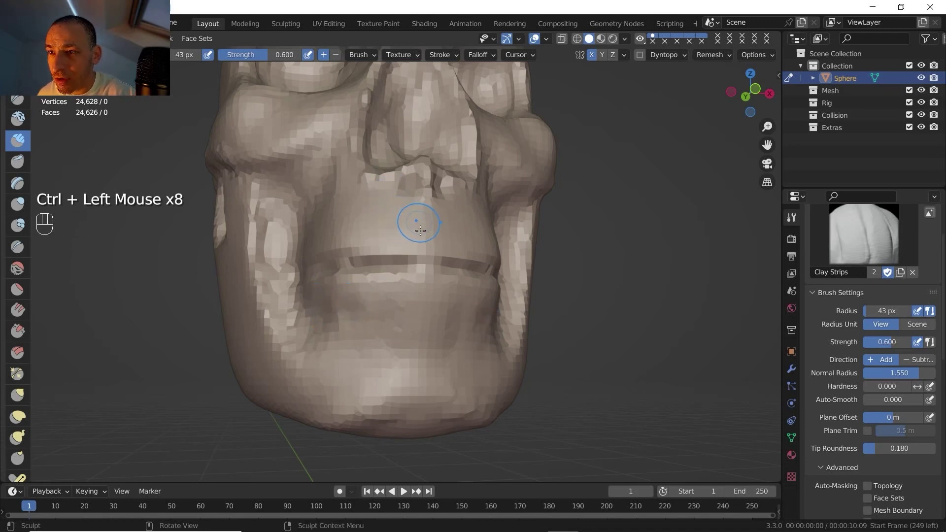
Step: Build up the upper jaw just above the mouth line with short vertical Clay Strips strokes and smooth it
{"action": "left_click_drag", "start_coordinate": [420, 219], "coordinate": [420, 239]}
{"action": "left_click_drag", "start_coordinate": [411, 217], "coordinate": [410, 239]}
{"action": "left_click_drag", "start_coordinate": [401, 216], "coordinate": [397, 238]}
{"action": "left_click_drag", "start_coordinate": [389, 215], "coordinate": [384, 235]}
{"action": "left_click_drag", "start_coordinate": [377, 212], "coordinate": [370, 232]}
{"action": "mouse_move", "coordinate": [367, 211]}
{"action": "left_mouse_down"}
{"action": "mouse_move", "coordinate": [335, 232]}
{"action": "mouse_move", "coordinate": [363, 235]}
{"action": "mouse_move", "coordinate": [356, 235]}
{"action": "left_mouse_up"}
{"action": "left_click_drag", "start_coordinate": [351, 215], "coordinate": [354, 222]}
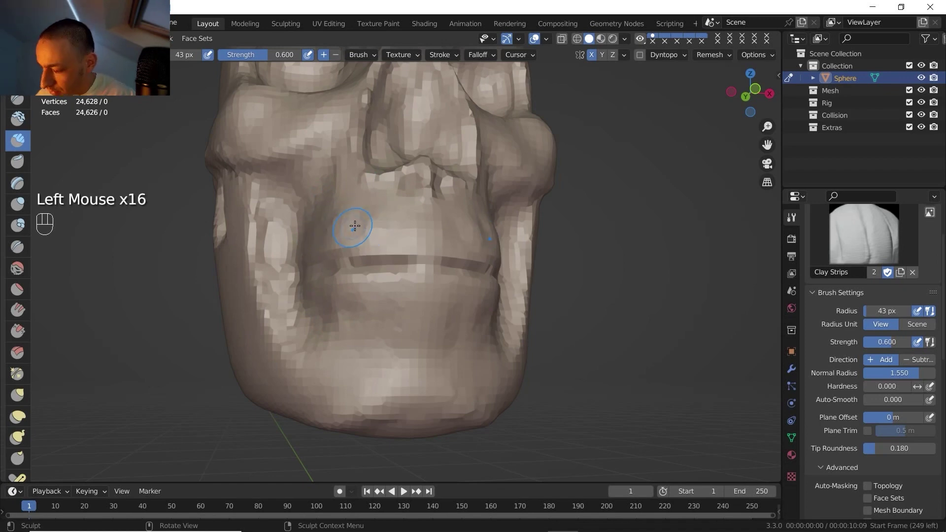
Step: Examine the jaws, the cheekbone and the overall skull shape from several angles
{"action": "middle_click_drag", "start_coordinate": [434, 266], "coordinate": [446, 335], "text": "shift"}
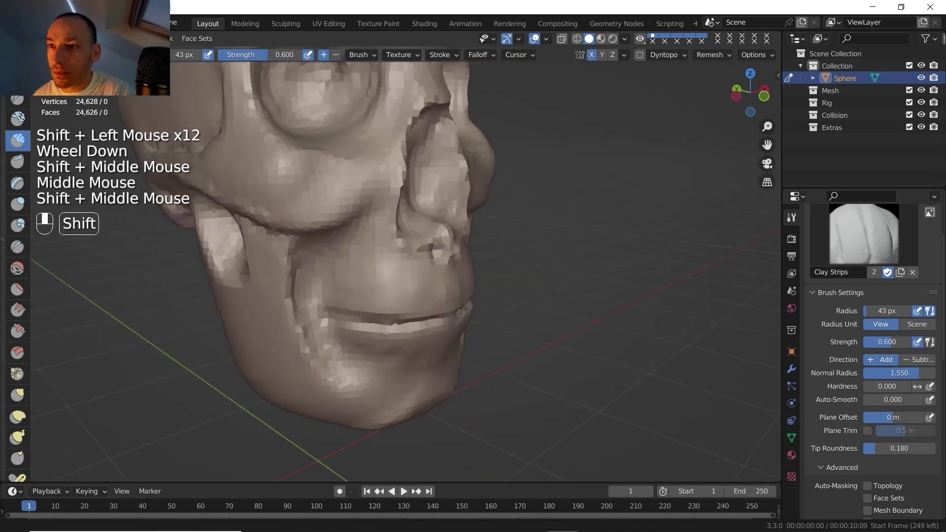
{"action": "scroll", "coordinate": [443, 274], "scroll_direction": "down", "scroll_amount": 2}
{"action": "middle_click_drag", "start_coordinate": [446, 335], "coordinate": [428, 315]}
{"action": "scroll", "coordinate": [419, 296], "scroll_direction": "down", "scroll_amount": 1, "text": "shift"}
{"action": "middle_click_drag", "start_coordinate": [404, 221], "coordinate": [409, 242], "text": "shift"}
{"action": "middle_click_drag", "start_coordinate": [409, 242], "coordinate": [367, 230]}
{"action": "middle_click_drag", "start_coordinate": [368, 231], "coordinate": [323, 226], "text": "shift"}
{"action": "middle_click_drag", "start_coordinate": [323, 226], "coordinate": [338, 236], "text": "shift"}
{"action": "middle_click_drag", "start_coordinate": [338, 236], "coordinate": [387, 207]}
{"action": "mouse_move", "coordinate": [386, 207]}
{"action": "middle_mouse_down"}
{"action": "mouse_move", "coordinate": [400, 204]}
{"action": "mouse_move", "coordinate": [384, 202]}
{"action": "middle_mouse_up"}
Step: Switch to Object Mode and apply Shade Smooth to the skull
{"action": "left_click", "coordinate": [64, 38]}
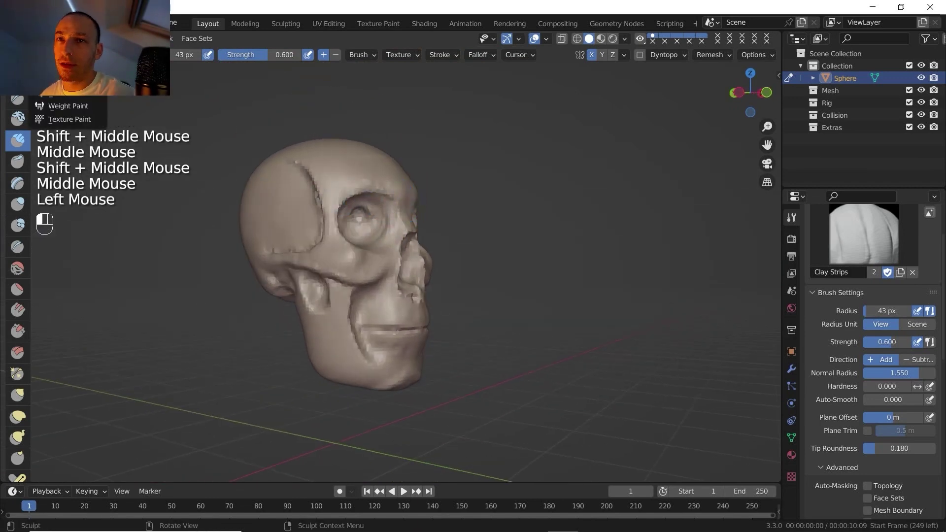
{"action": "left_click", "coordinate": [64, 53]}
{"action": "right_click", "coordinate": [320, 182]}
{"action": "left_click", "coordinate": [321, 183]}
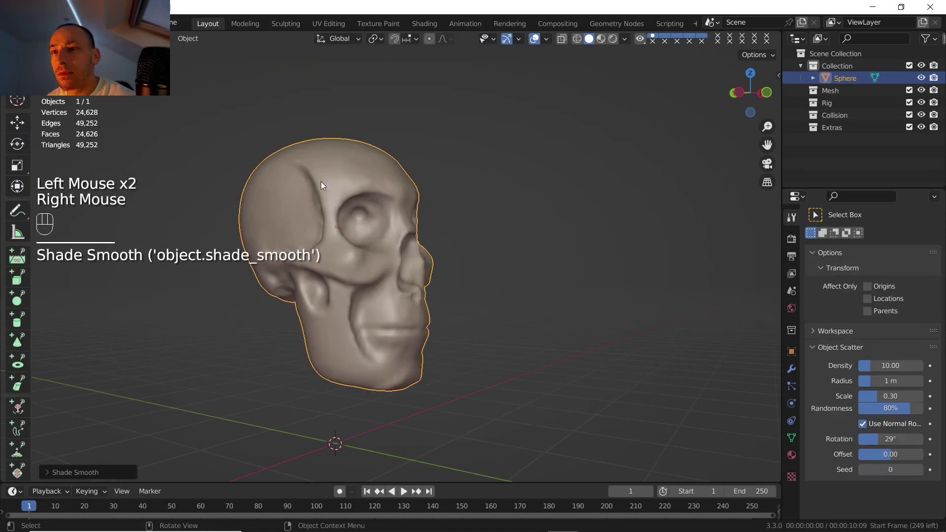
{"action": "mouse_move", "coordinate": [320, 182]}
{"action": "middle_mouse_down"}
{"action": "mouse_move", "coordinate": [312, 205]}
{"action": "mouse_move", "coordinate": [333, 229]}
{"action": "mouse_move", "coordinate": [357, 213]}
{"action": "middle_mouse_up"}
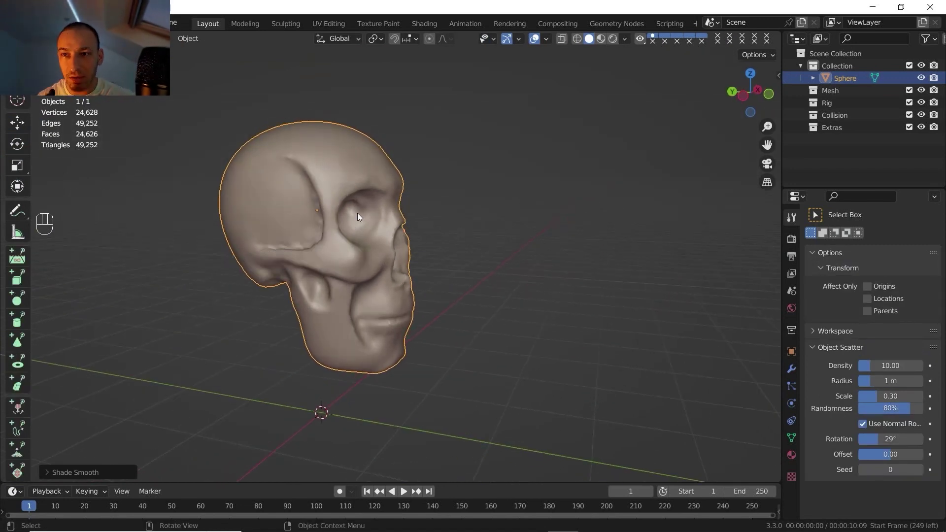
Step: Return the skull to Sculpt Mode in an orthographic side view
{"action": "scroll", "coordinate": [357, 215], "scroll_direction": "down", "scroll_amount": 2}
{"action": "middle_click_drag", "start_coordinate": [347, 216], "coordinate": [356, 222], "text": "shift"}
{"action": "middle_click_drag", "start_coordinate": [357, 222], "coordinate": [427, 206]}
{"action": "middle_click_drag", "start_coordinate": [427, 206], "coordinate": [438, 232], "text": "shift"}
{"action": "middle_click_drag", "start_coordinate": [438, 233], "coordinate": [401, 228]}
{"action": "left_click", "coordinate": [747, 93]}
{"action": "scroll", "coordinate": [477, 250], "scroll_direction": "up", "scroll_amount": 1}
{"action": "middle_click_drag", "start_coordinate": [445, 256], "coordinate": [460, 225], "text": "shift"}
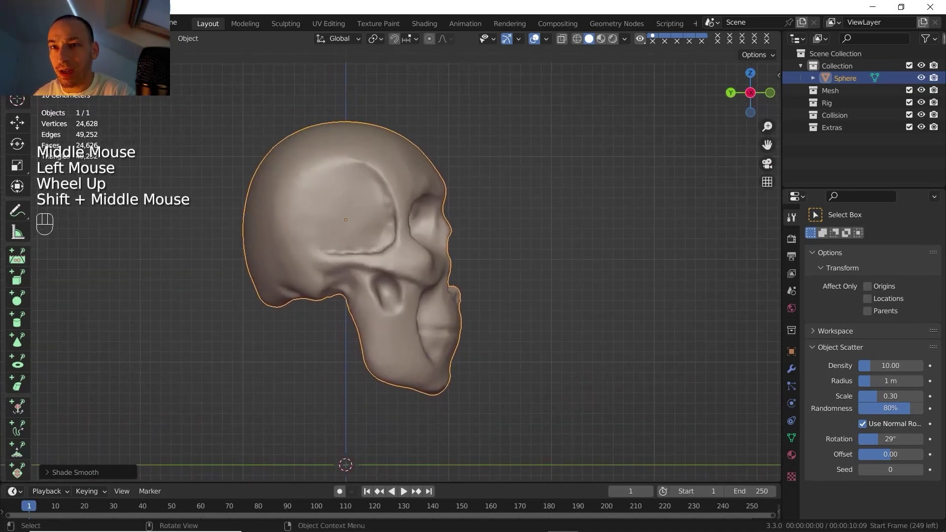
{"action": "left_click", "coordinate": [57, 39]}
{"action": "left_click", "coordinate": [64, 79]}
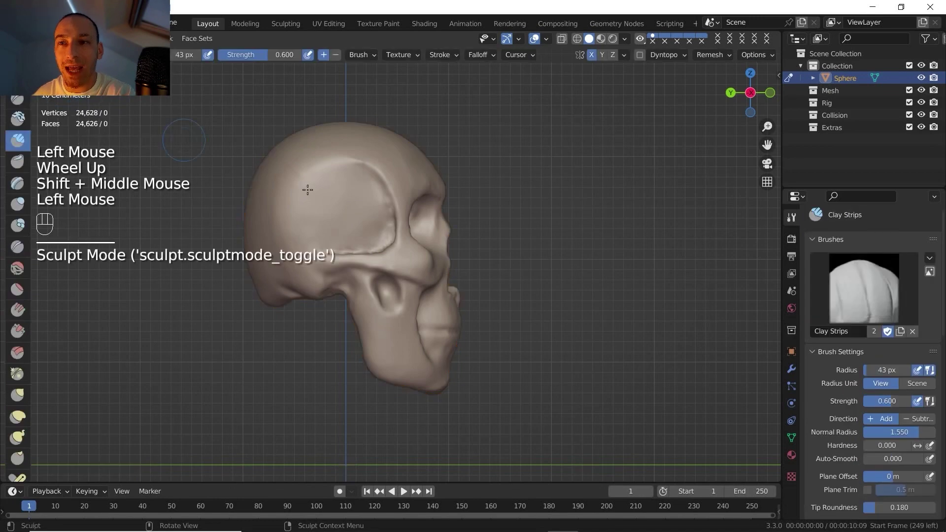
Step: Reshape the rear edge and corner of the lower jaw with the Grab brush at 117 px
{"action": "left_click", "coordinate": [17, 396]}
{"action": "key", "text": "f"}
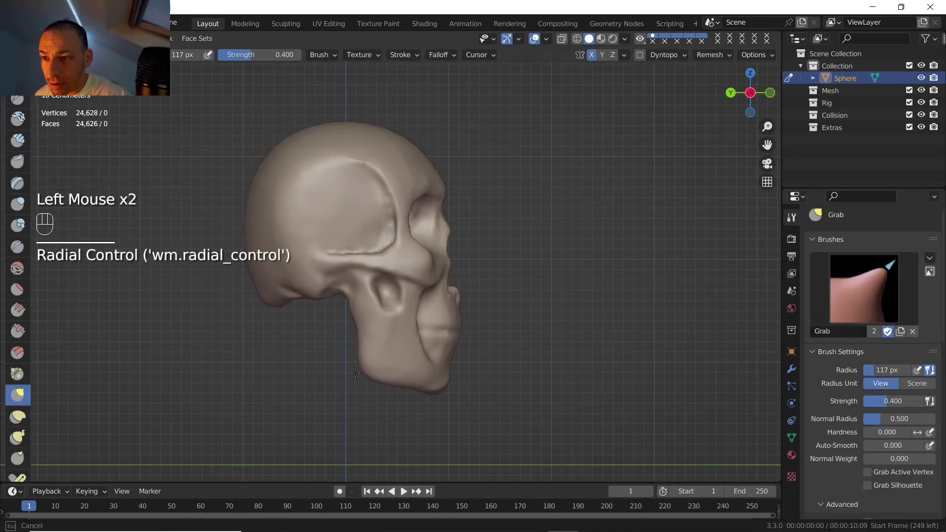
{"action": "mouse_move", "coordinate": [353, 323]}
{"action": "left_mouse_down"}
{"action": "mouse_move", "coordinate": [360, 328]}
{"action": "mouse_move", "coordinate": [332, 329]}
{"action": "mouse_move", "coordinate": [336, 362]}
{"action": "mouse_move", "coordinate": [347, 334]}
{"action": "left_mouse_up"}
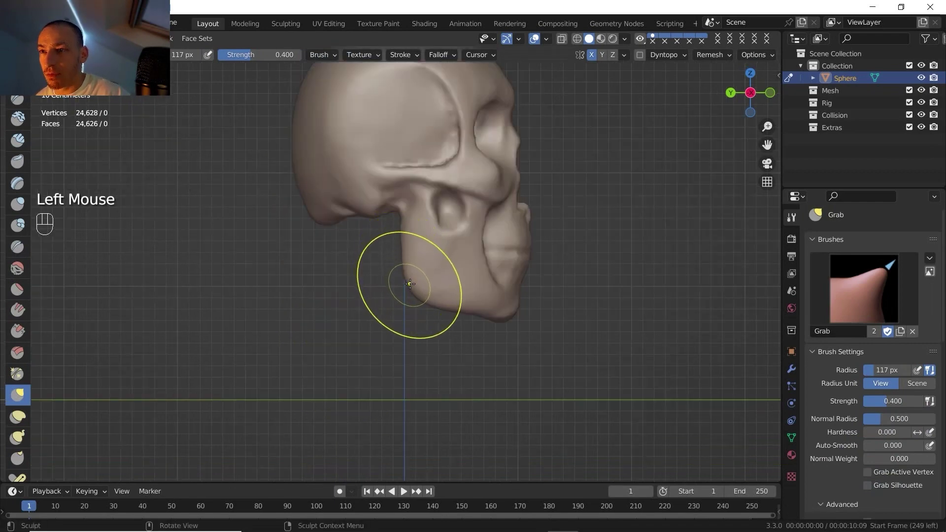
{"action": "mouse_move", "coordinate": [410, 284]}
{"action": "left_mouse_down"}
{"action": "mouse_move", "coordinate": [426, 281]}
{"action": "mouse_move", "coordinate": [413, 266]}
{"action": "left_mouse_up"}
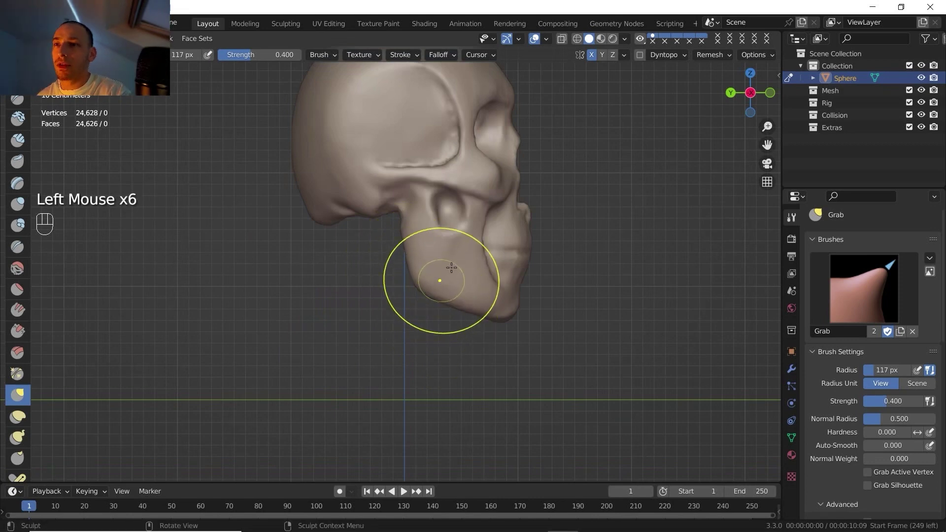
Step: Save the skull file under its existing name
{"action": "scroll", "coordinate": [460, 269], "scroll_direction": "down", "scroll_amount": 2}
{"action": "middle_click_drag", "start_coordinate": [487, 256], "coordinate": [493, 280], "text": "shift"}
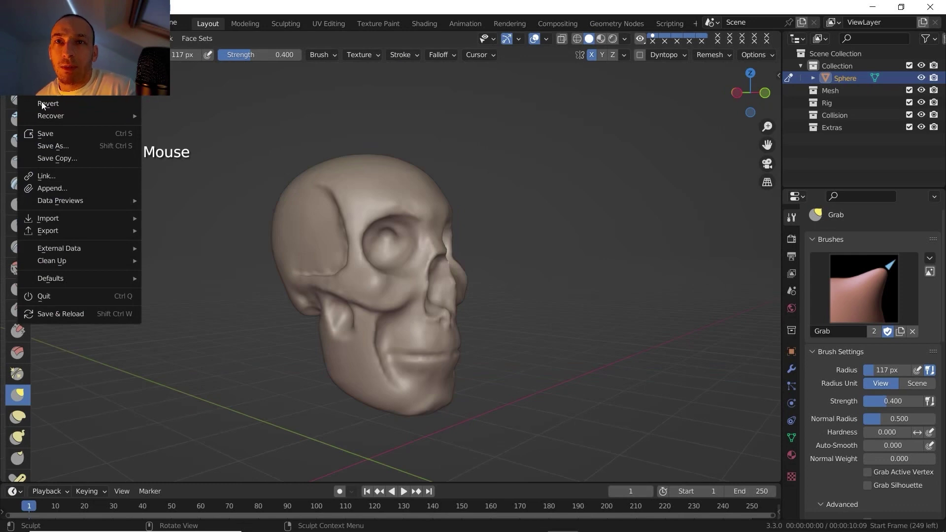
{"action": "left_click", "coordinate": [46, 134]}
Step: Check the skull's mesh in Edit Mode, then return it to Object Mode and save the file again
{"action": "left_click", "coordinate": [57, 38]}
{"action": "left_click", "coordinate": [56, 68]}
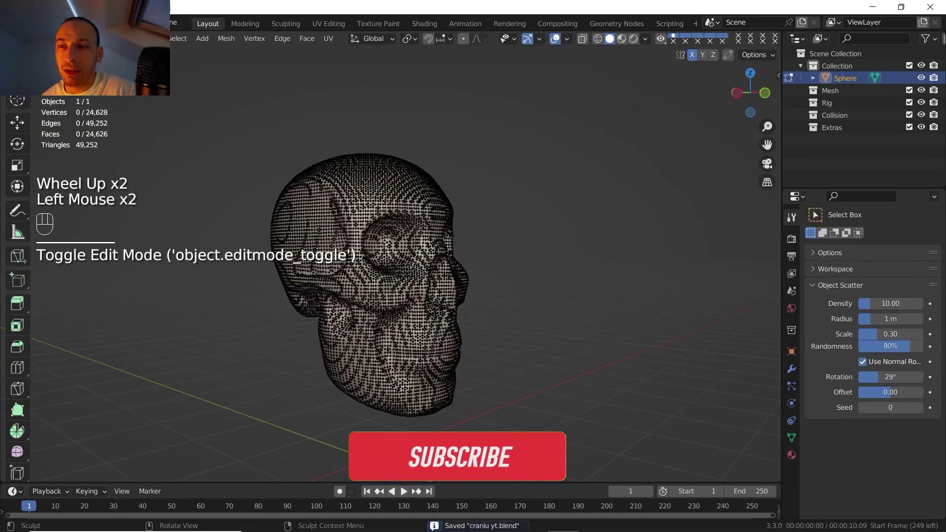
{"action": "left_click", "coordinate": [57, 39]}
{"action": "left_click", "coordinate": [57, 55]}
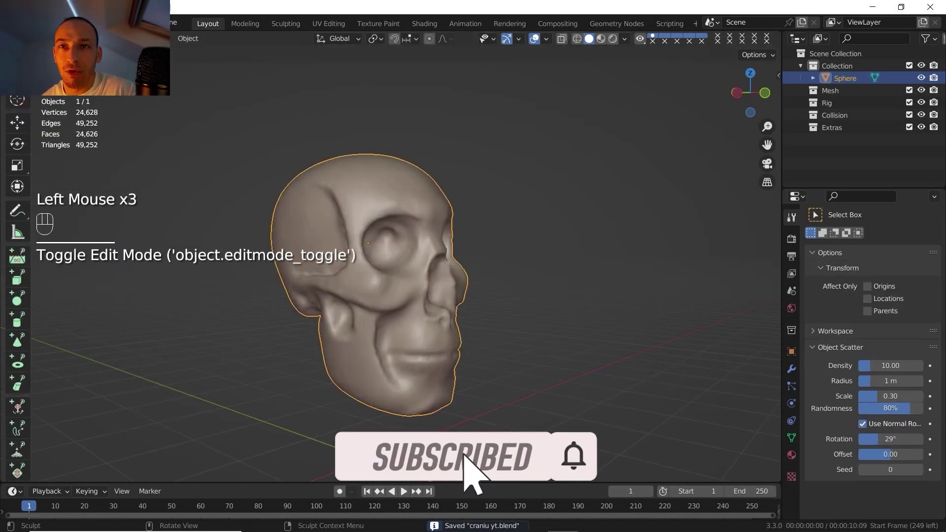
{"action": "left_click", "coordinate": [28, 23]}
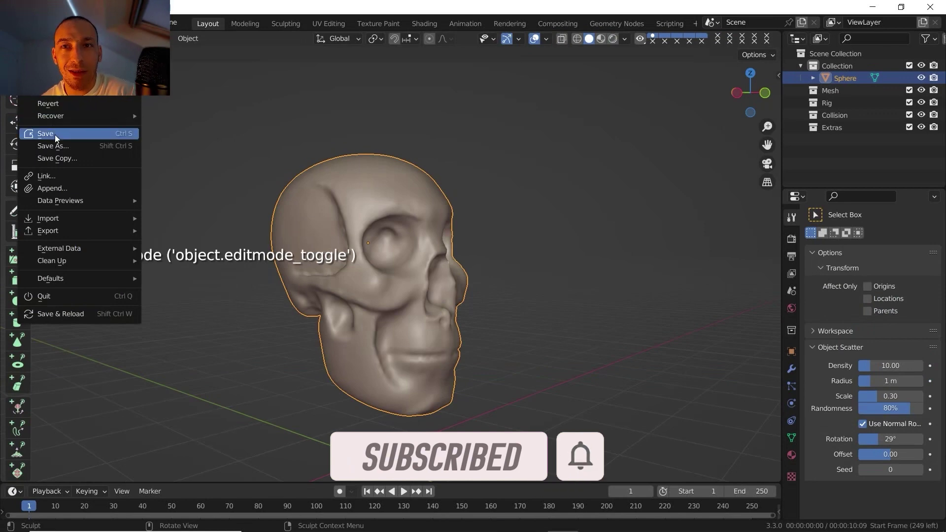